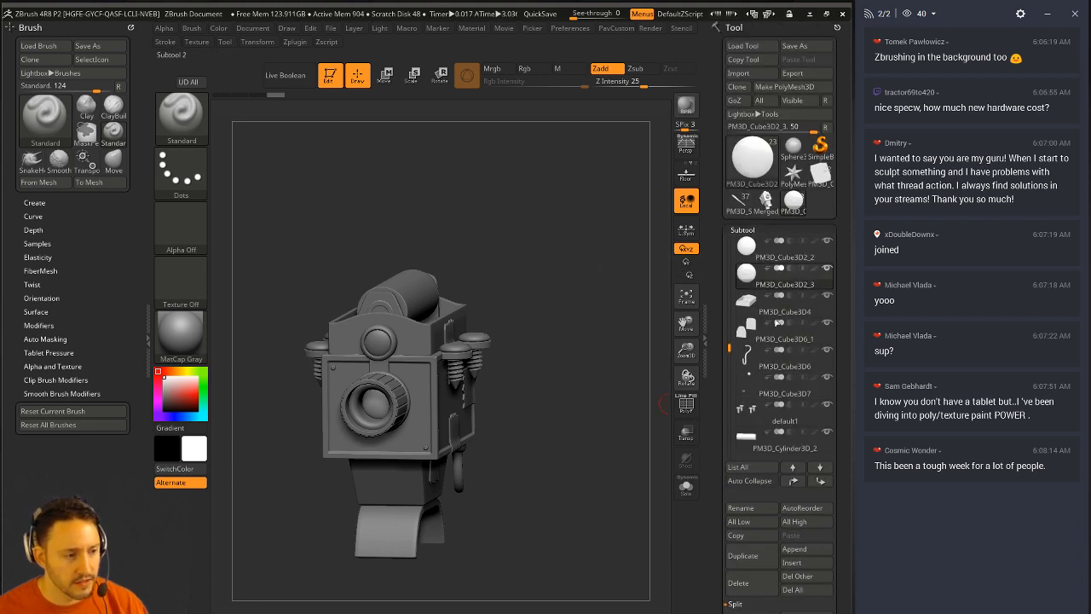
Step: Switch to the merged cannon tool and examine the model, temporarily isolating the tape pieces on its sides
drag(625, 333, 467, 394)
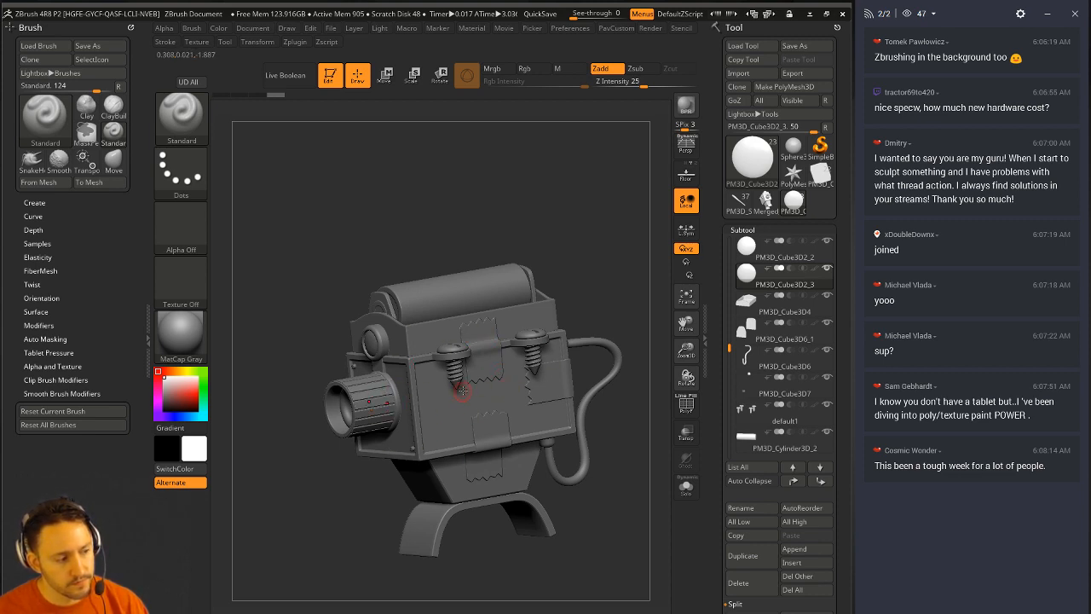
click(769, 202)
drag(503, 217, 504, 297)
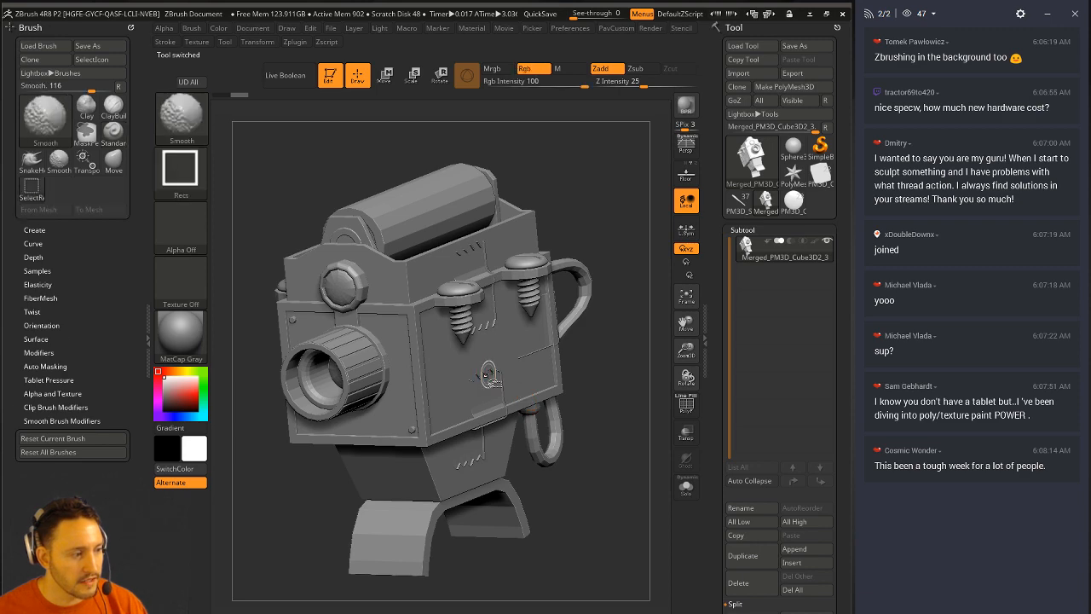
ctrl+shift+click(482, 373)
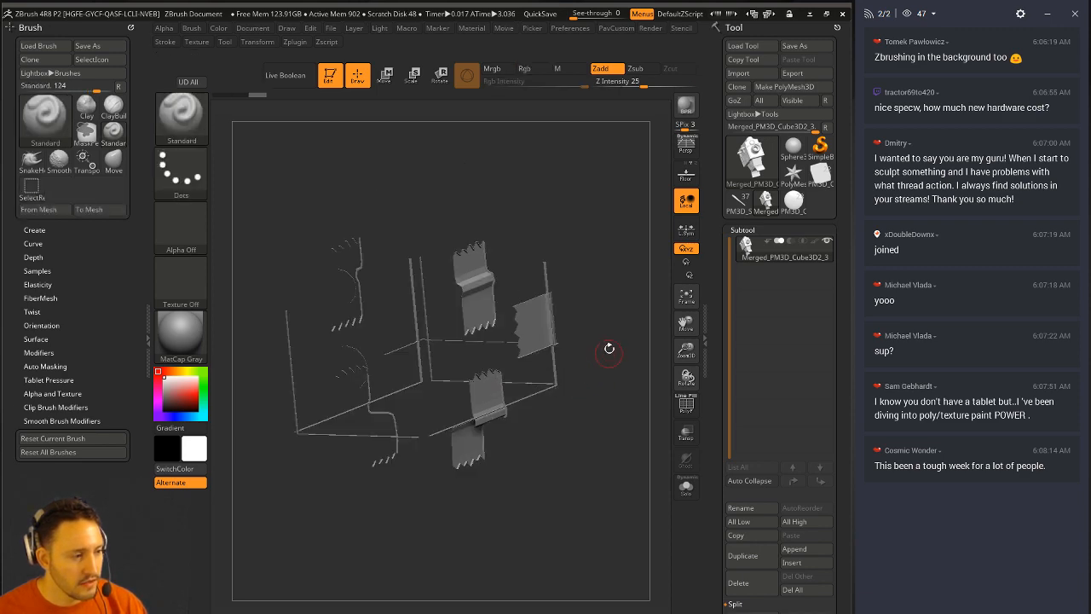
ctrl+shift+click(609, 347)
drag(590, 167, 614, 176)
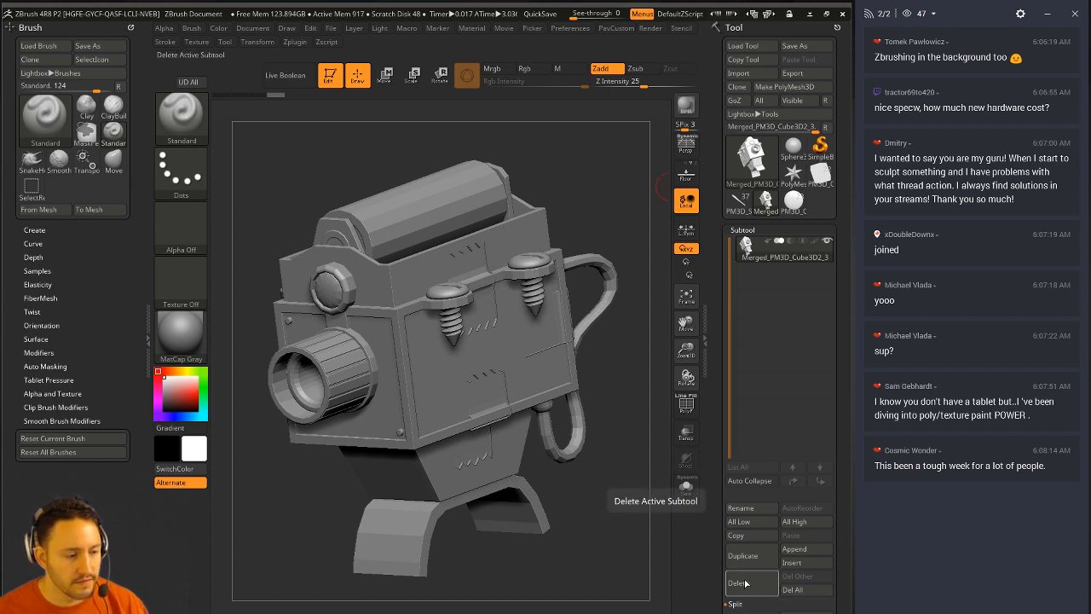
drag(569, 439, 516, 245)
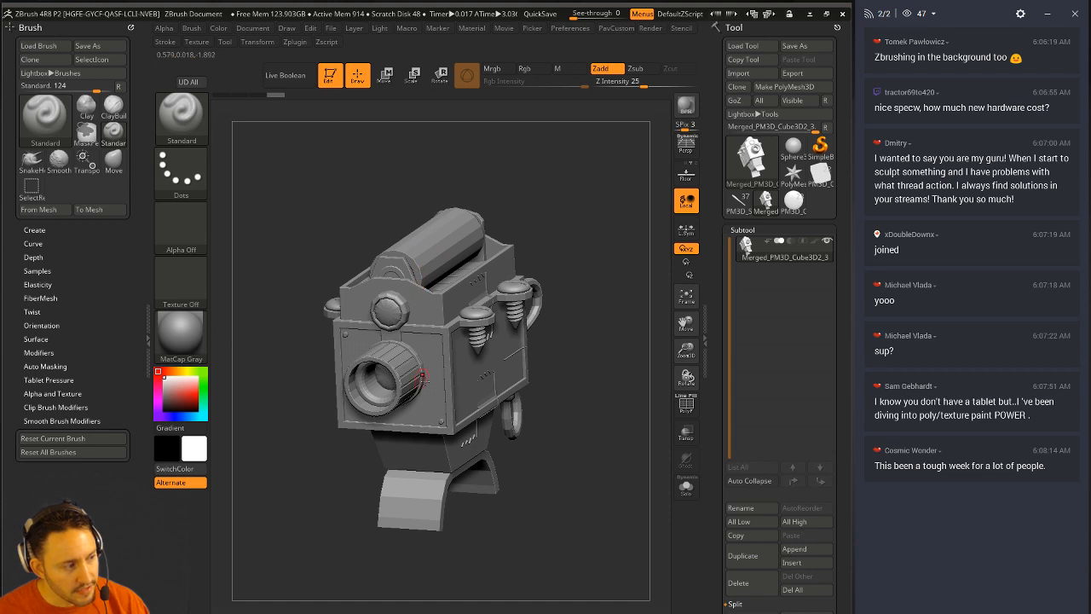
drag(601, 375, 581, 368)
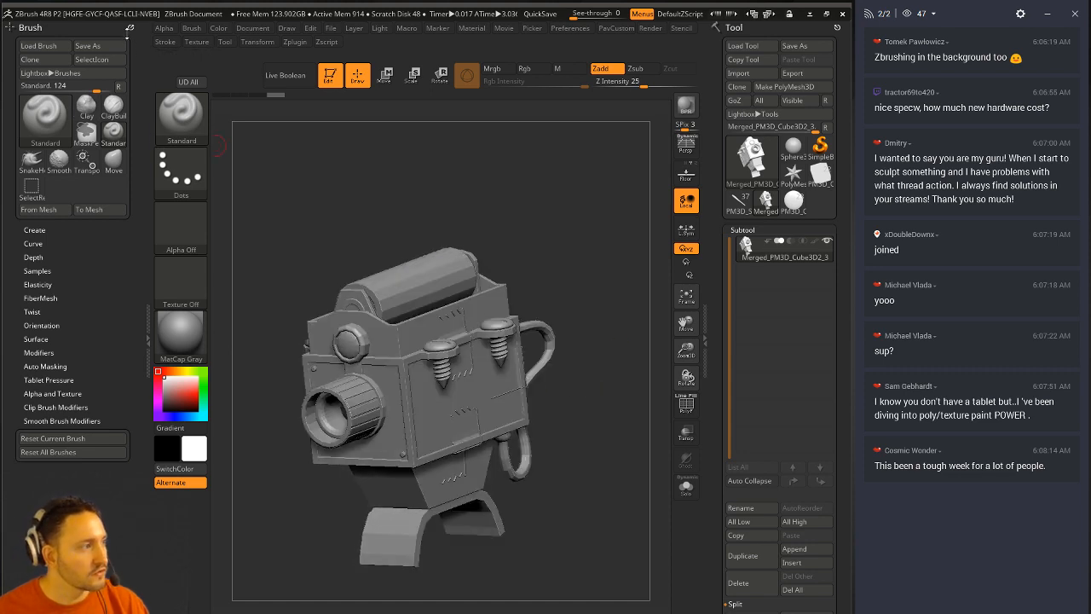
Step: Replace the docked Brush palette with the Zplugin palette and expand its Clean Tool Master options
click(130, 28)
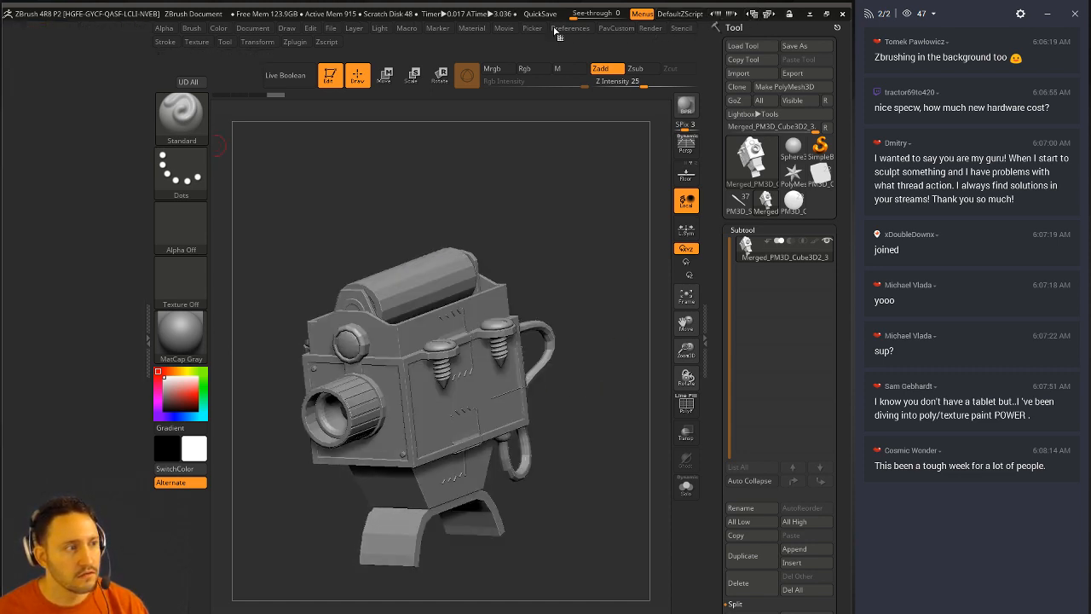
click(295, 42)
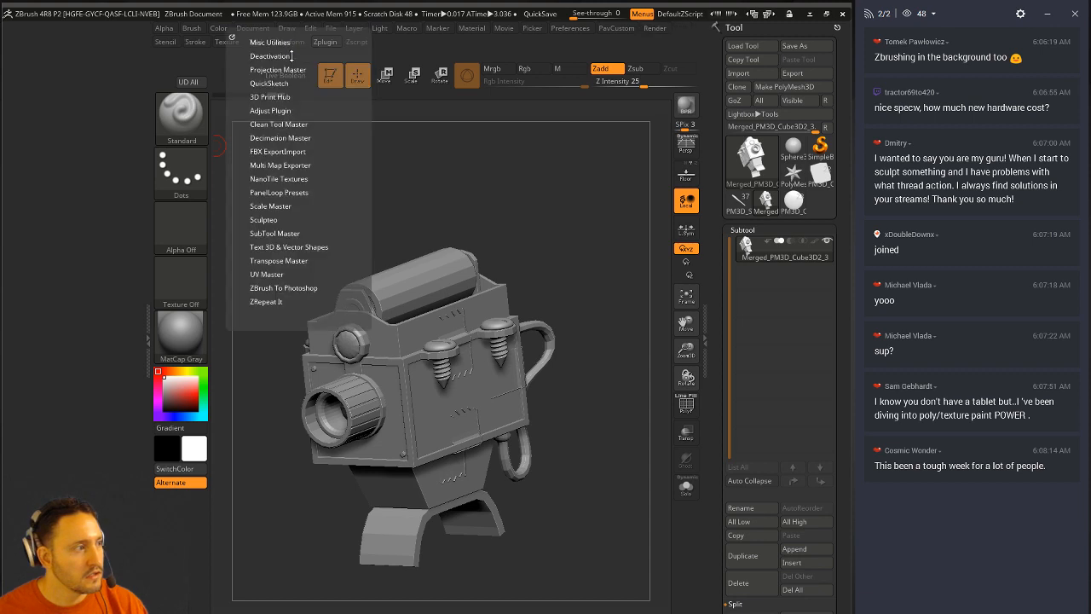
click(233, 37)
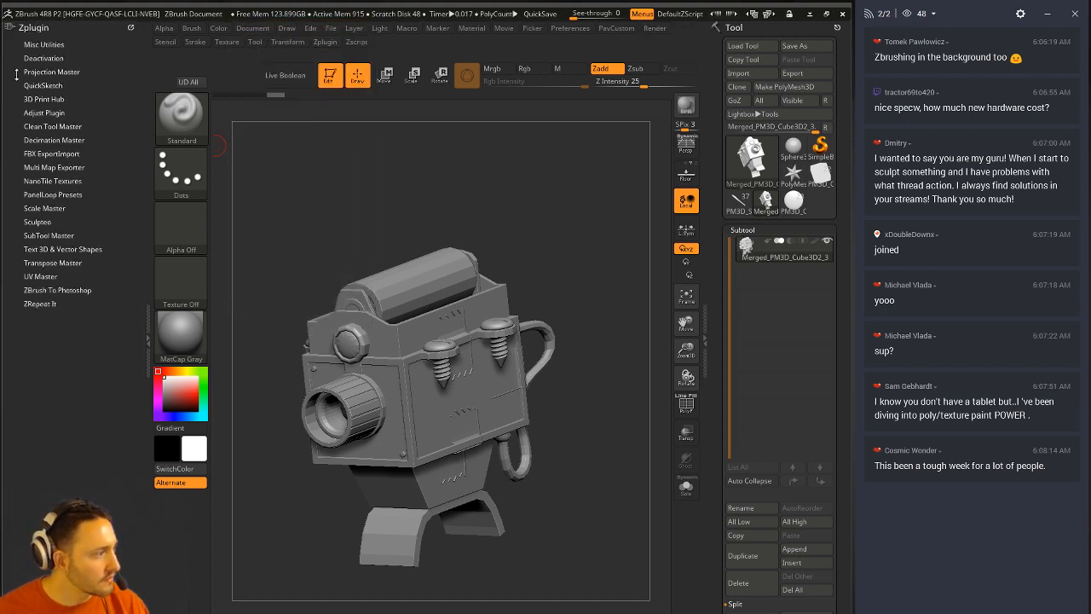
key(shift)
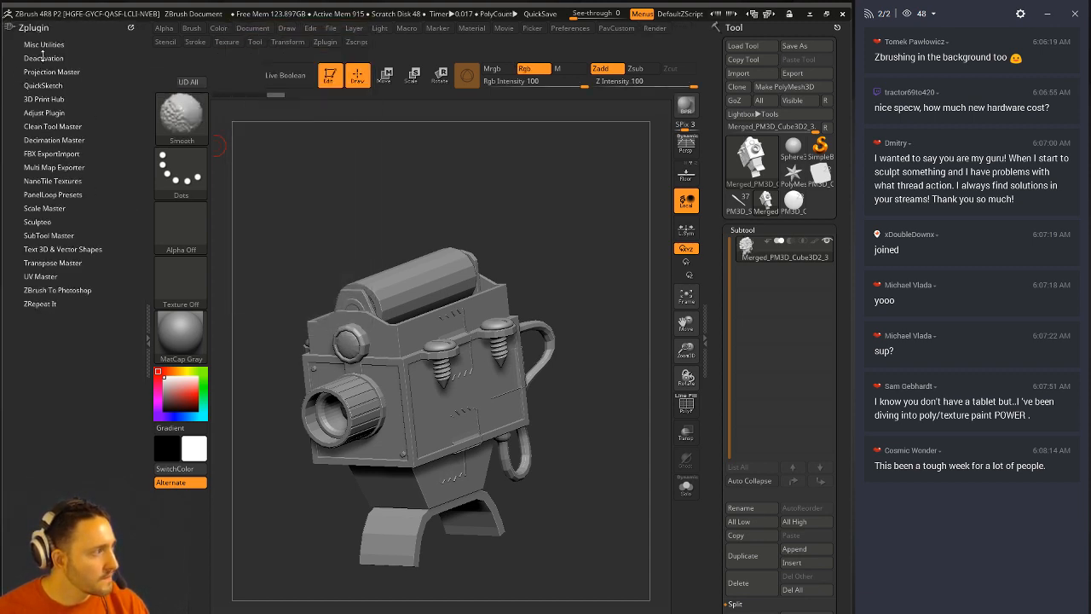
click(36, 99)
click(37, 100)
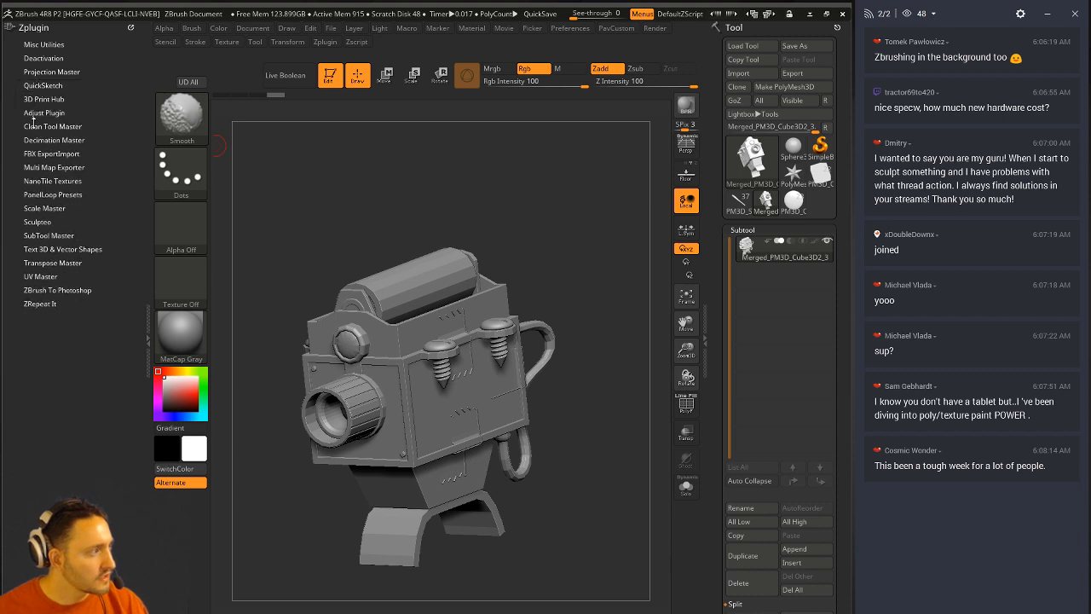
click(36, 126)
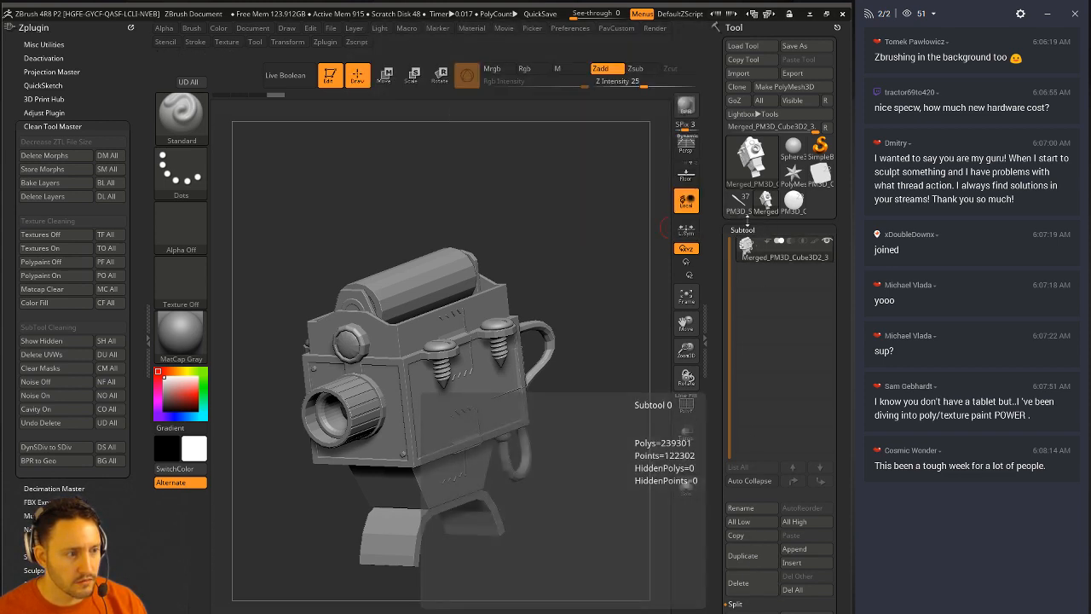
Step: Delete the merged cannon tool and switch to the cannon tool whose active subtool is PM3D_Cube3D3_3
click(738, 582)
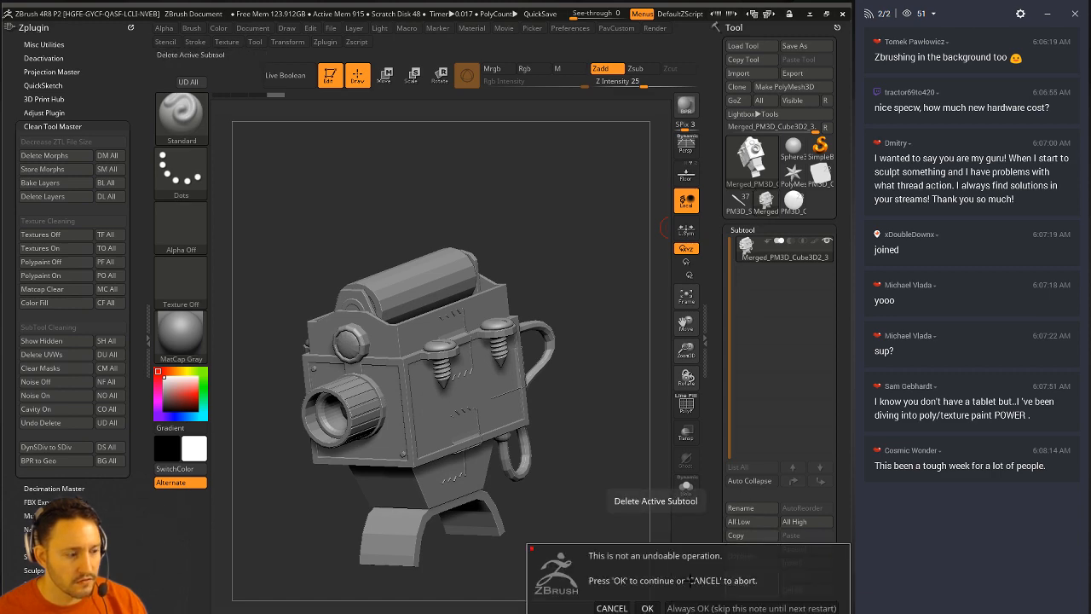
click(647, 607)
click(741, 202)
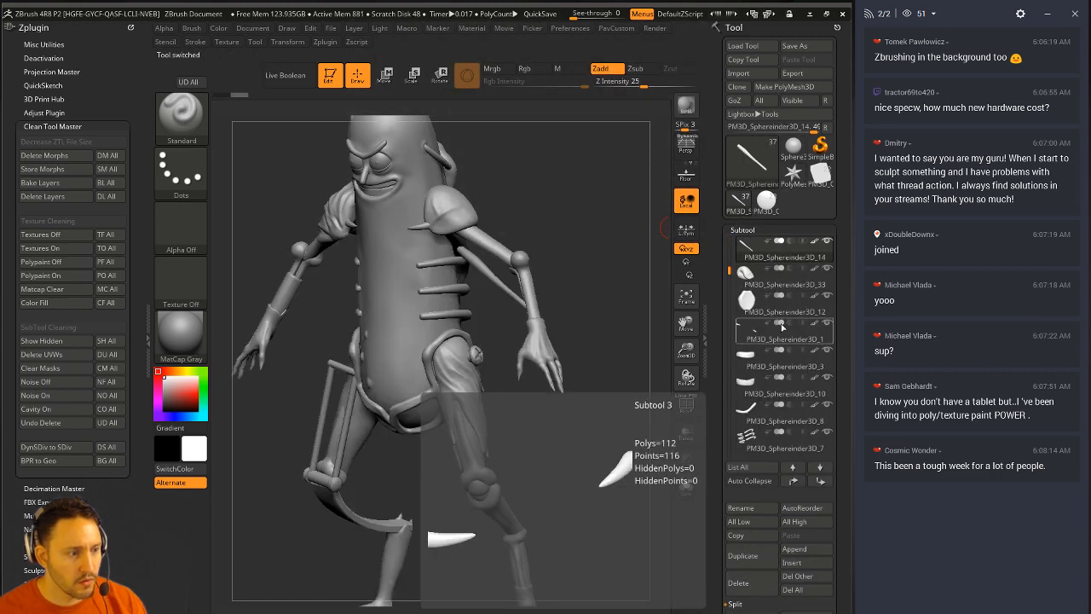
click(820, 175)
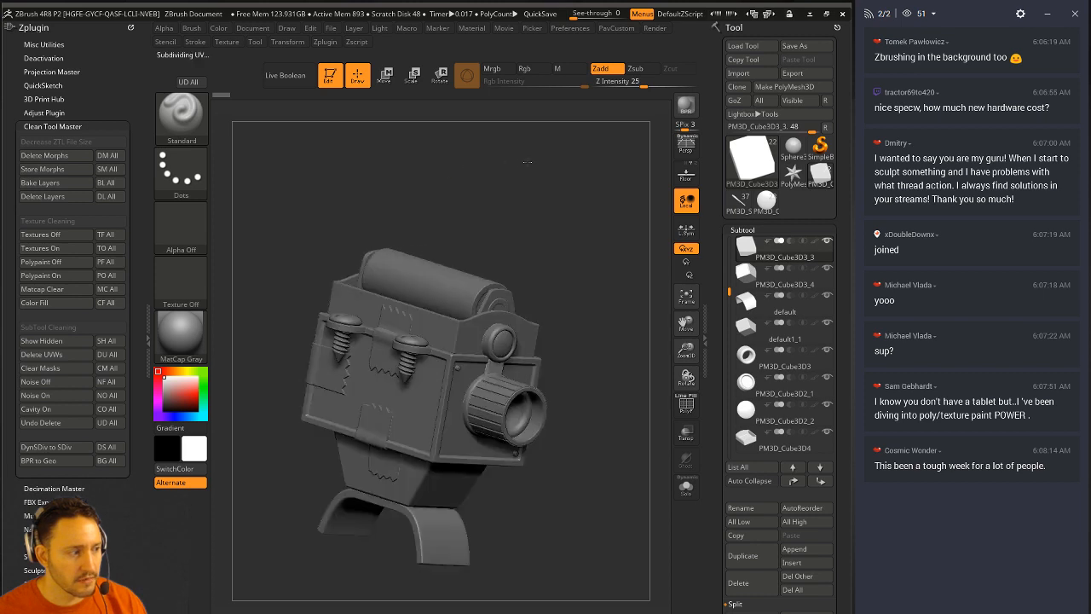
drag(527, 162, 506, 199)
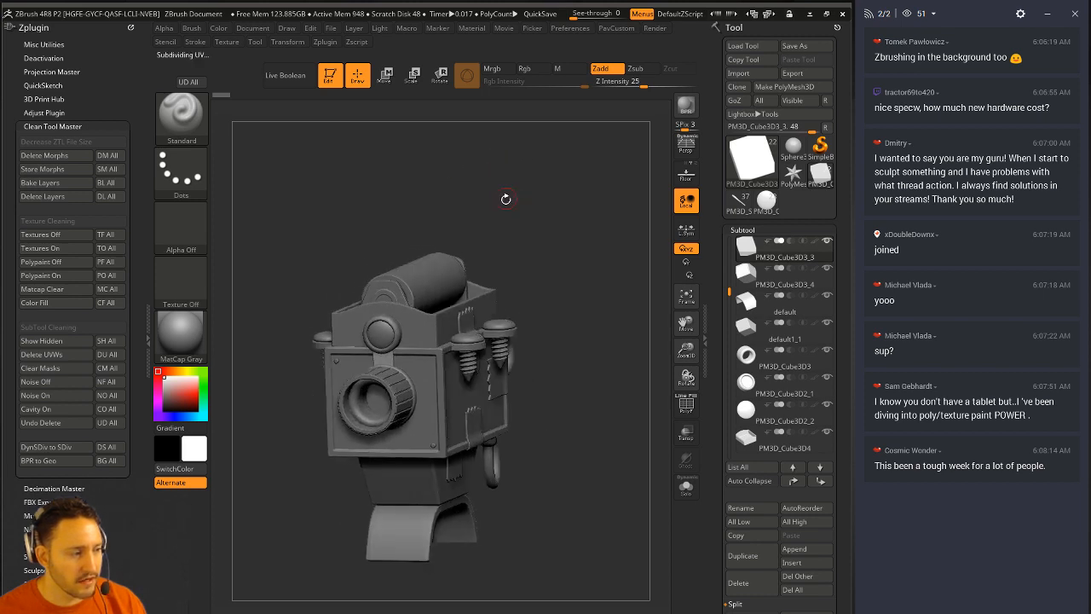
Step: Select the upper open box subtool PM3D_Cube3D4 and inspect its polygroups and wireframe
alt+click(447, 332)
drag(567, 271, 587, 276)
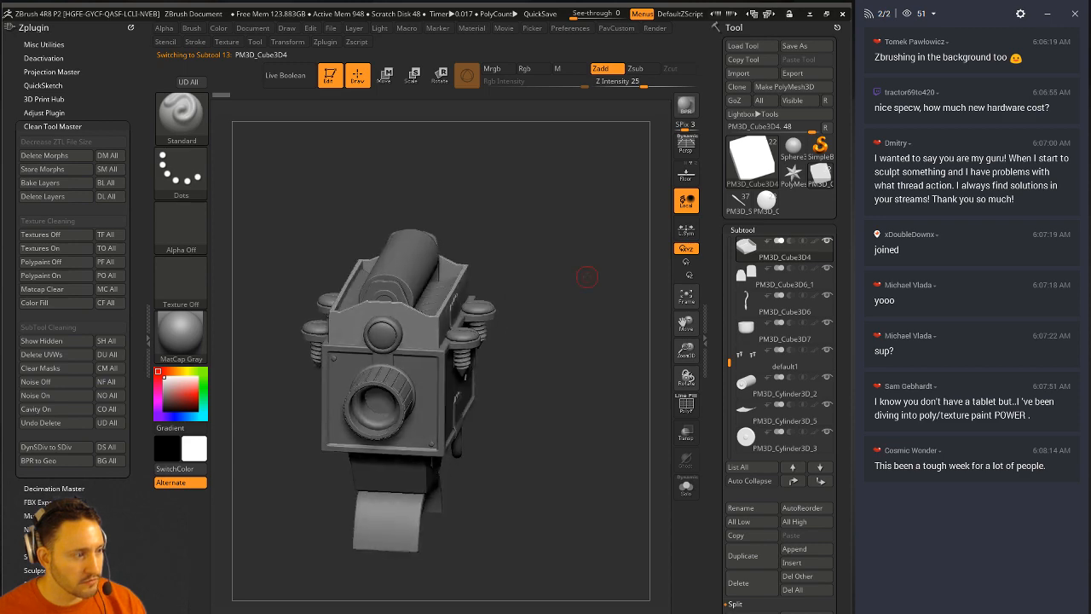
click(686, 402)
drag(539, 246, 608, 268)
click(689, 409)
drag(641, 317, 574, 251)
Step: Select the tape pieces subtool Merged_PM3D_Cube3D4 and toggle its double-sided display
alt+click(535, 358)
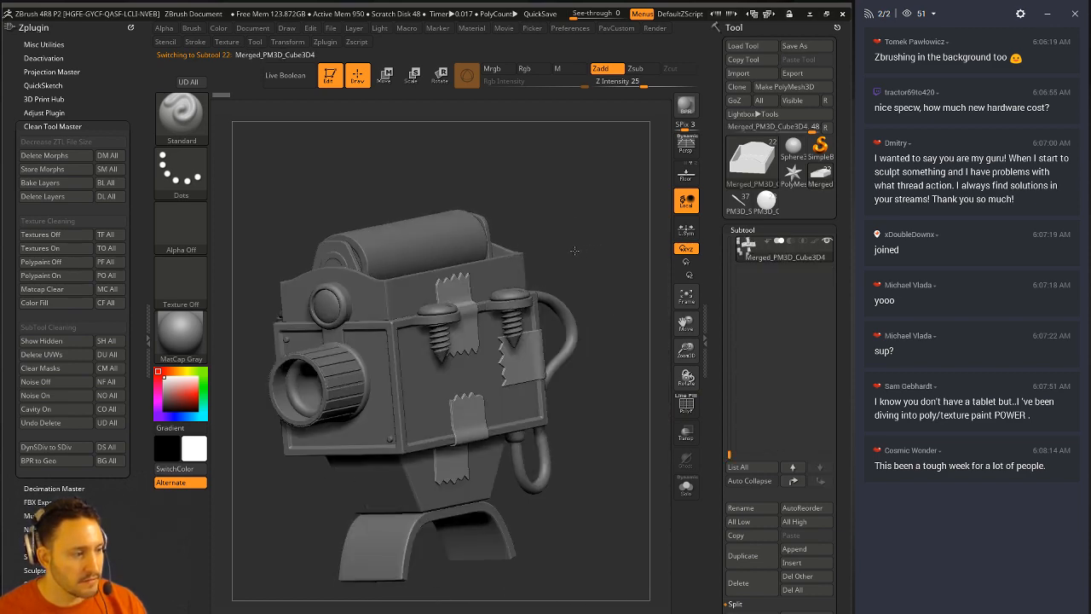
scroll(725, 207, down, 5)
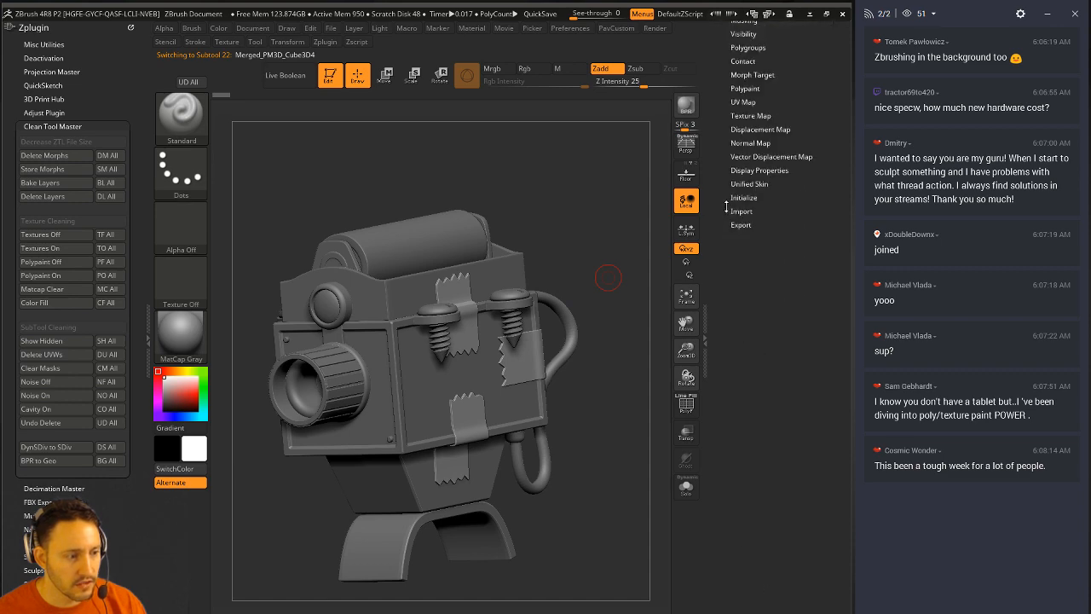
scroll(725, 207, up, 2)
click(754, 225)
click(759, 265)
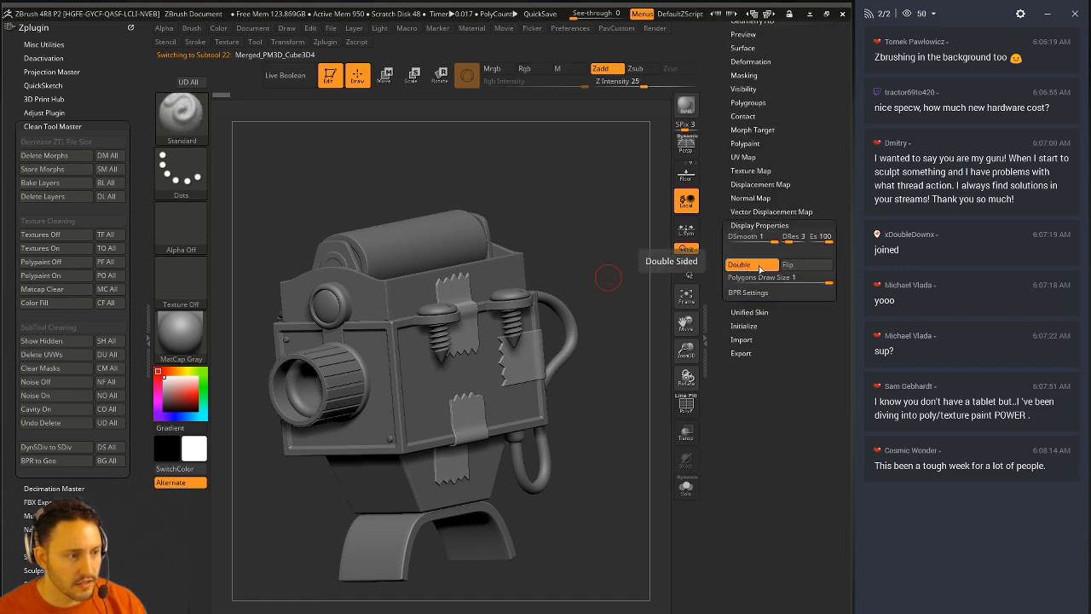
click(760, 265)
drag(481, 183, 578, 159)
Step: Inspect the LazerCannon subtool, then the round front button subtools PM3D_Cube3D2_1 and PM3D_Cube3D2_2
drag(723, 202, 742, 236)
click(791, 258)
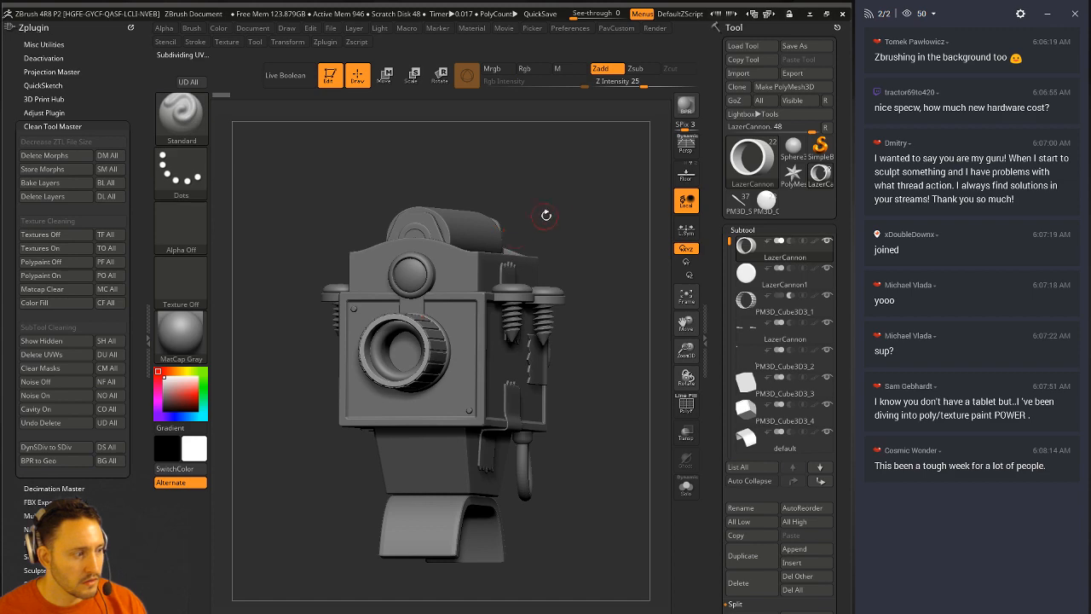
drag(545, 215, 368, 266)
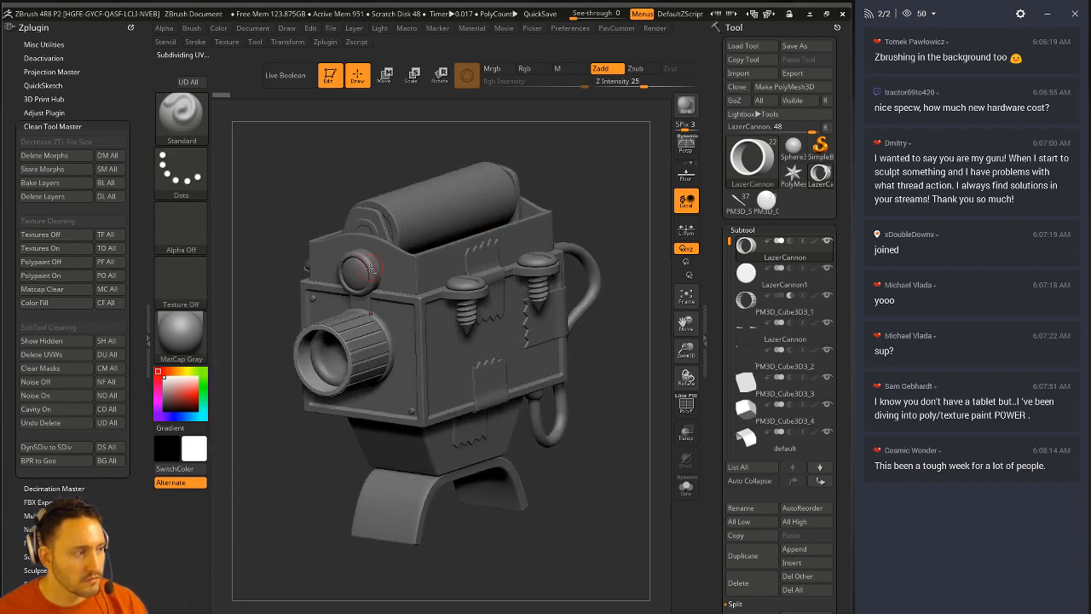
alt+click(369, 267)
drag(540, 178, 590, 197)
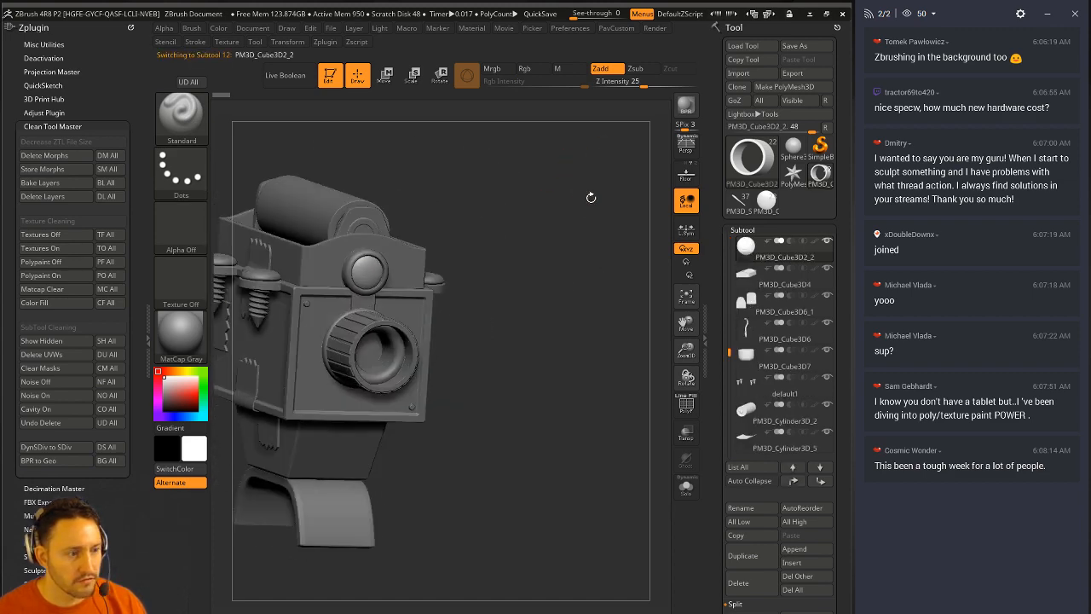
drag(729, 351, 729, 333)
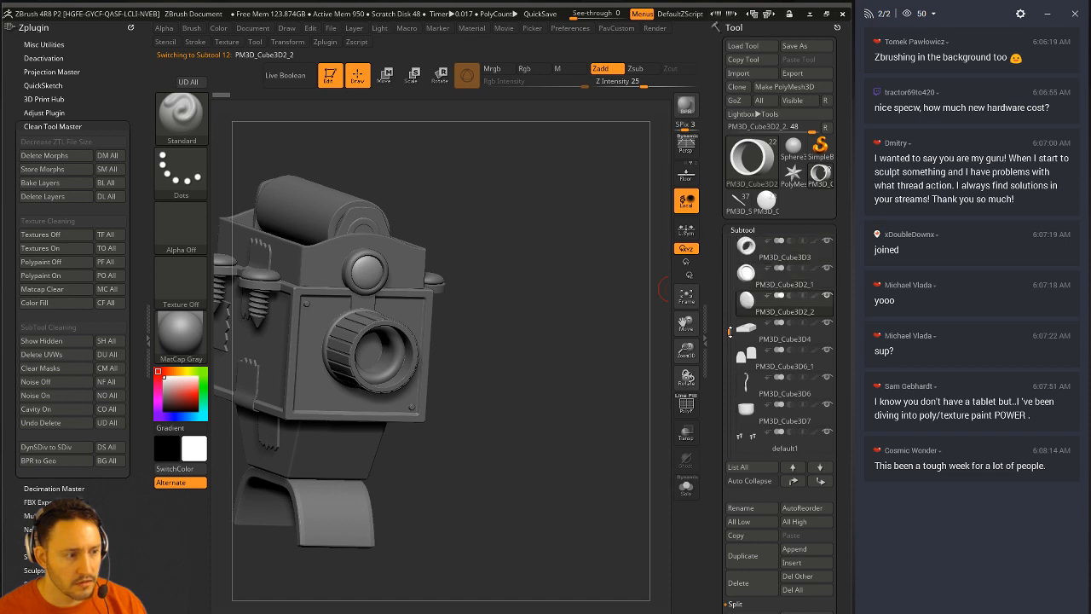
click(779, 287)
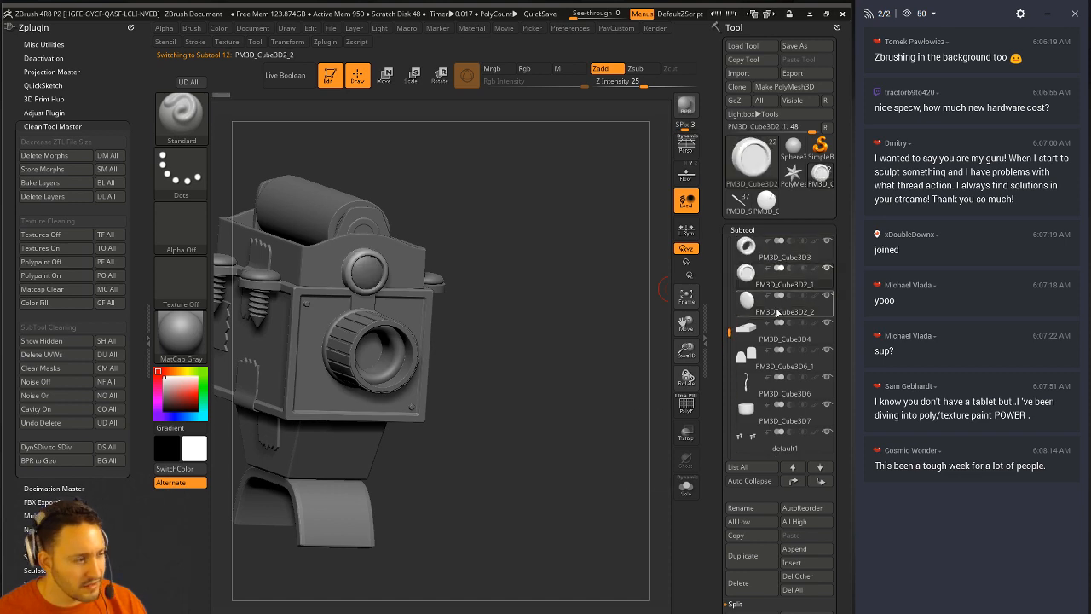
click(777, 312)
drag(588, 213, 541, 189)
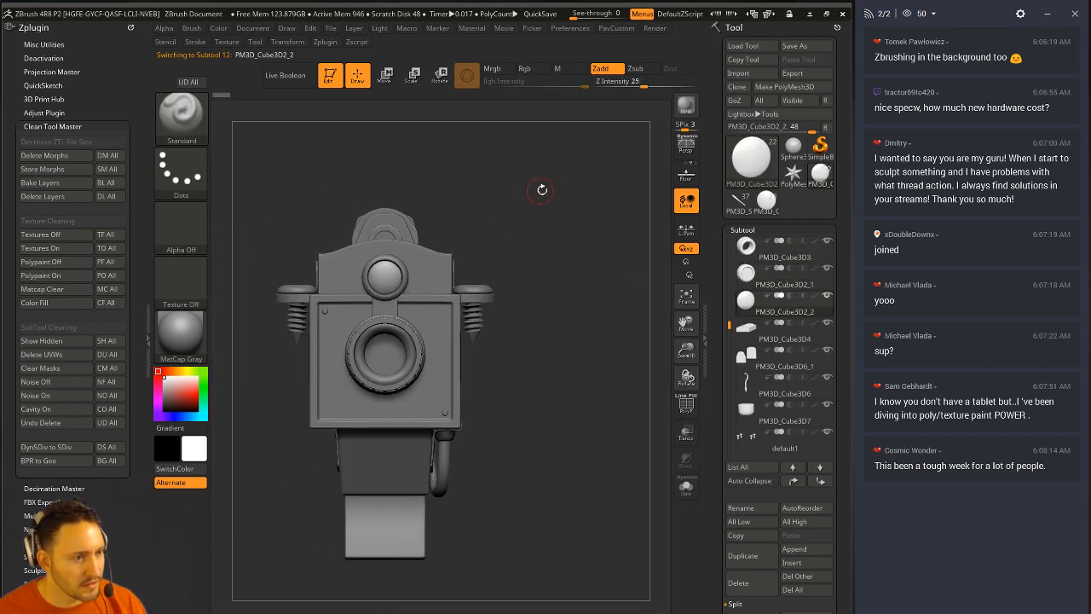
Step: Compare the two cannon tools, then delete the 22-subtool version and switch to the remaining 23-subtool one
click(762, 213)
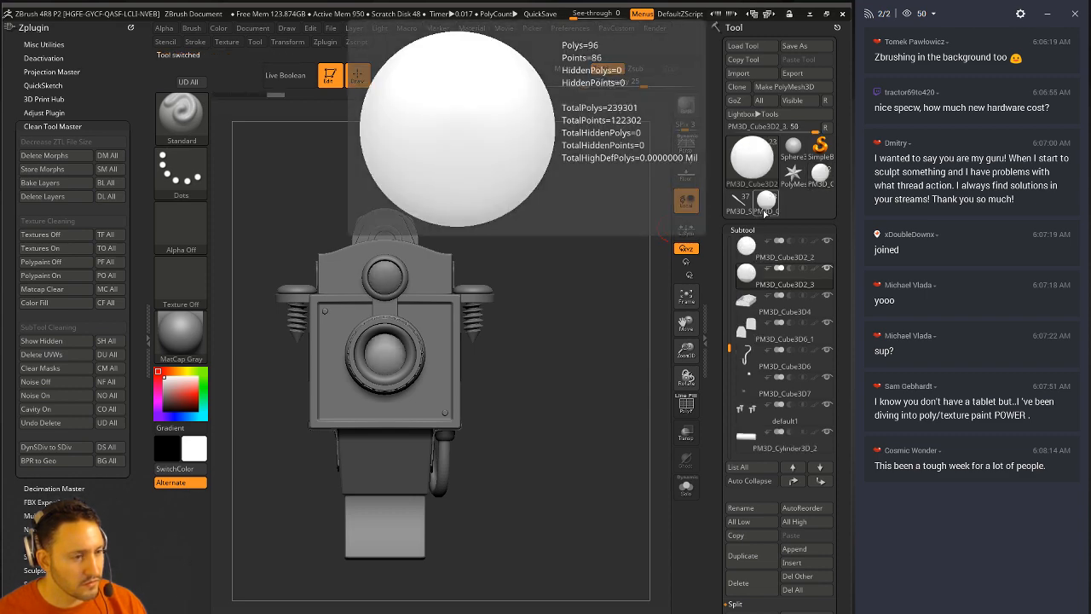
click(821, 186)
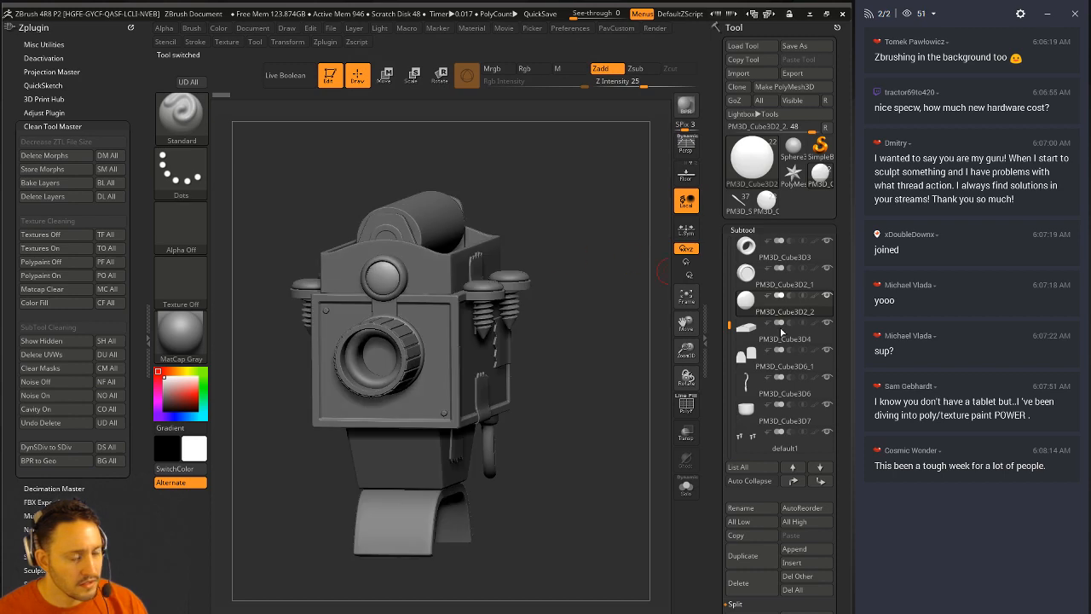
click(797, 591)
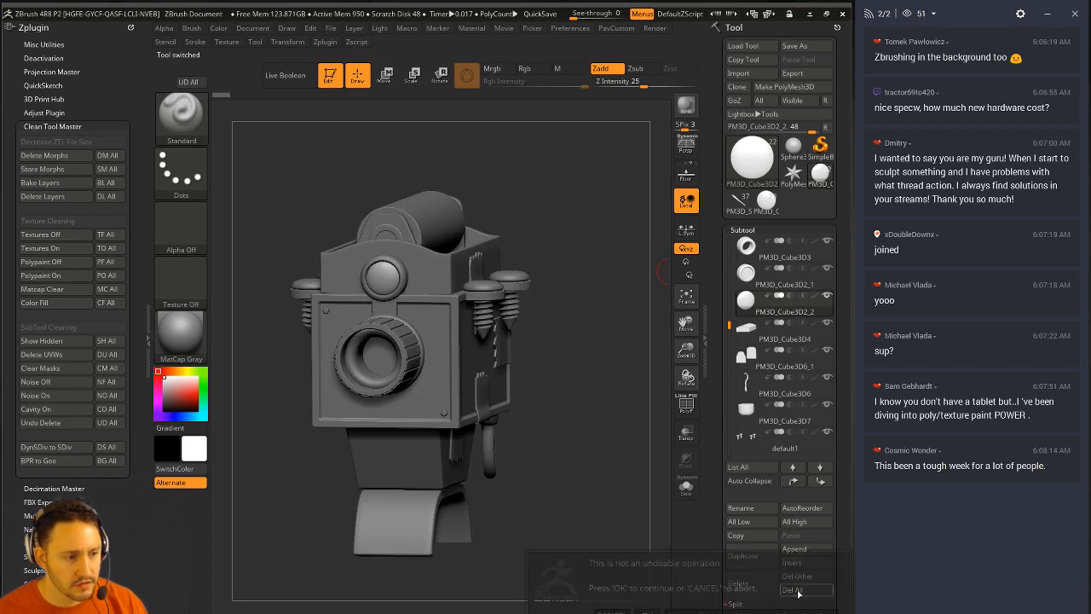
click(707, 606)
click(739, 203)
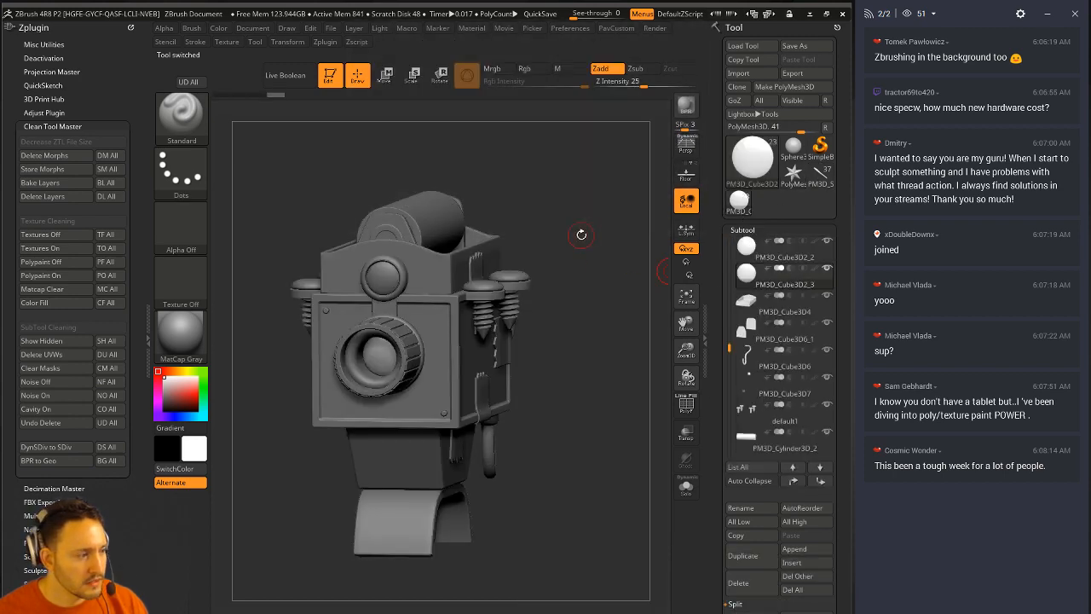
Step: Select the curved base bracket subtool and check its wireframe and polygroups from several angles
drag(511, 236, 536, 185)
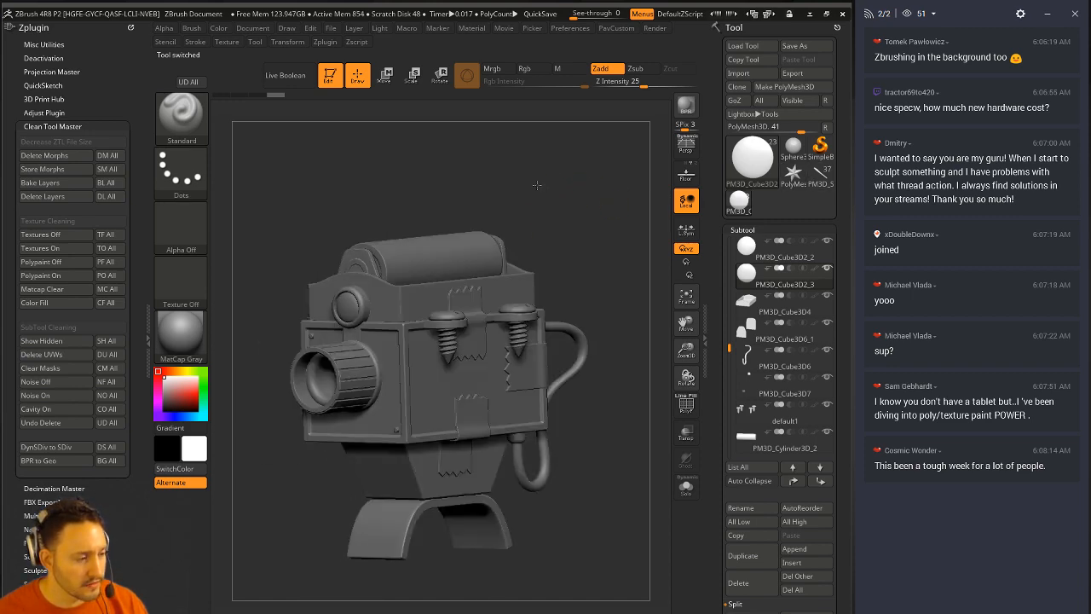
alt+click(387, 535)
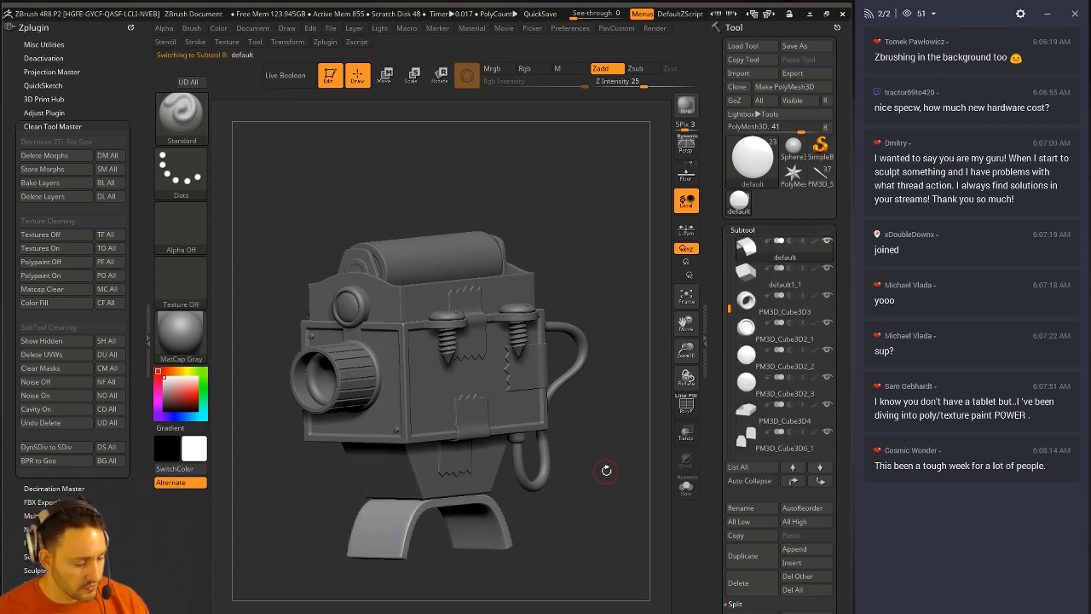
click(687, 404)
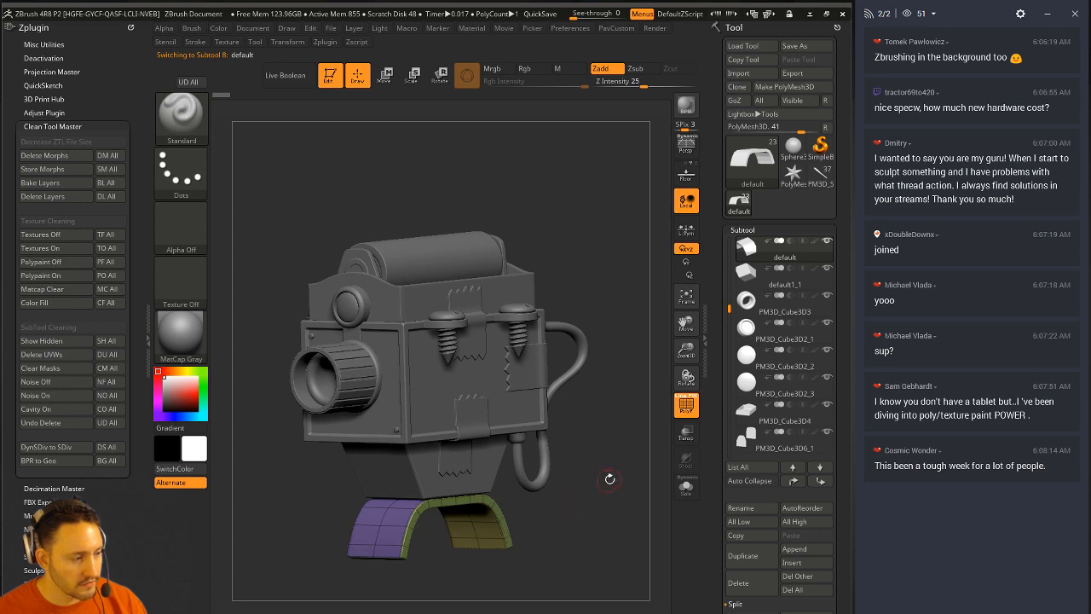
click(686, 409)
drag(595, 349, 537, 237)
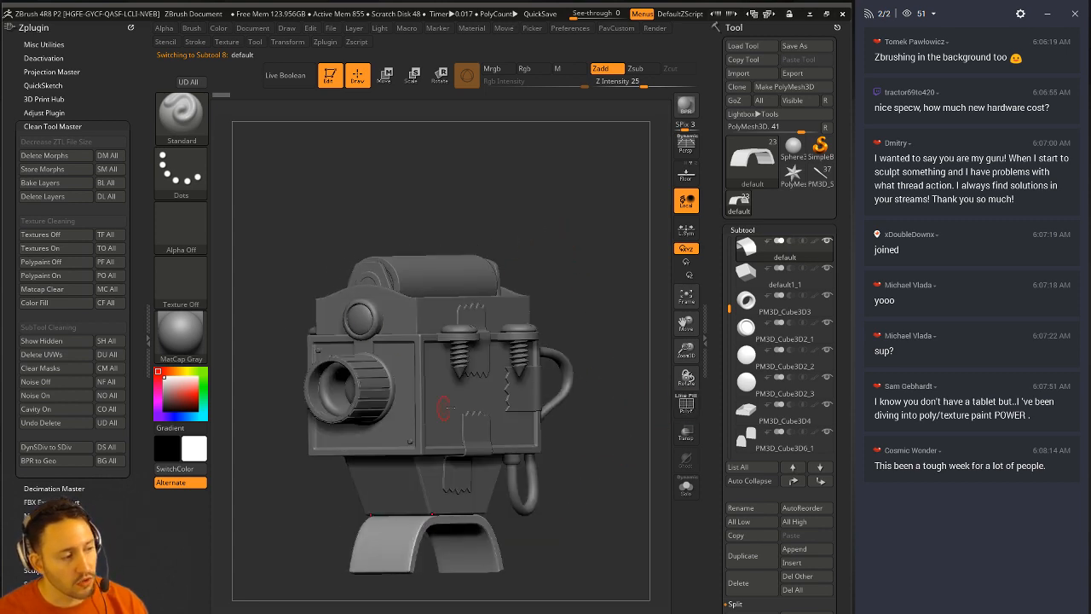
drag(534, 193, 511, 289)
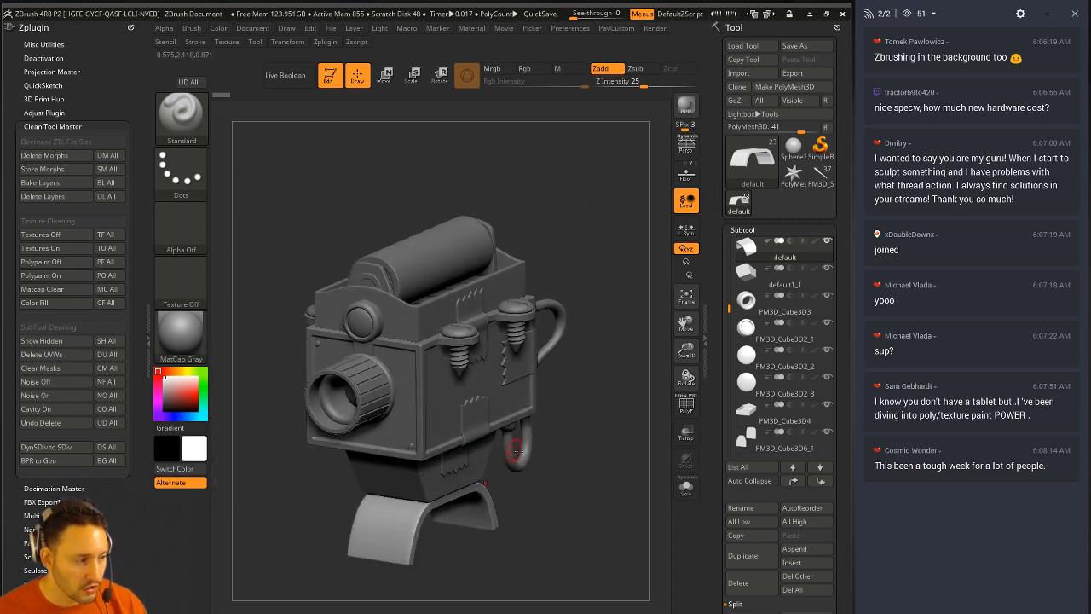
Step: Copy the 23-subtool cannon tool, switch to SimpleBrush, clear the canvas and paste the copied tool
drag(571, 222, 589, 188)
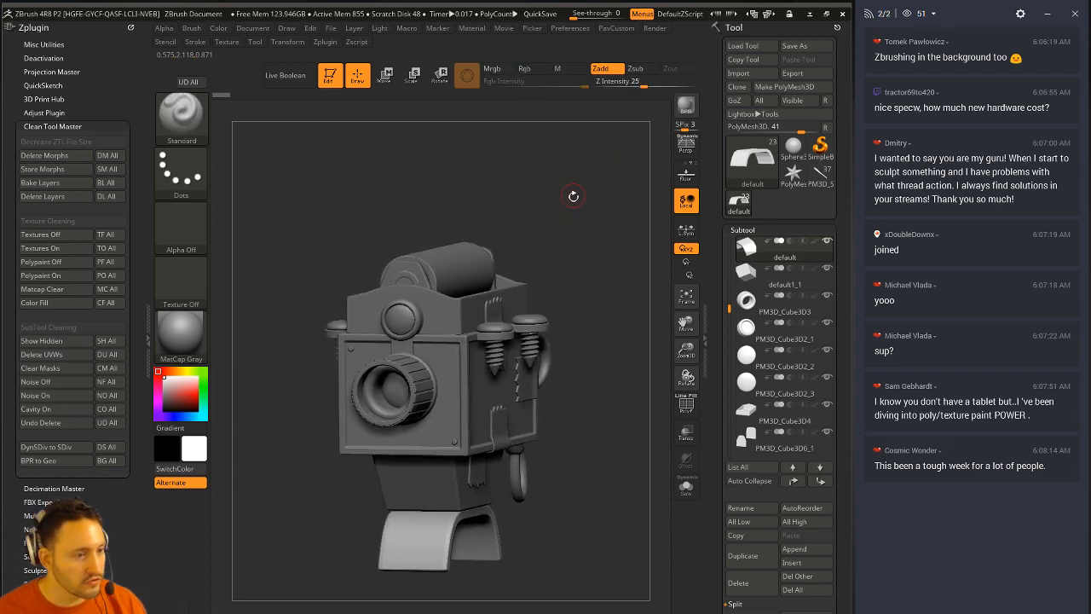
click(752, 62)
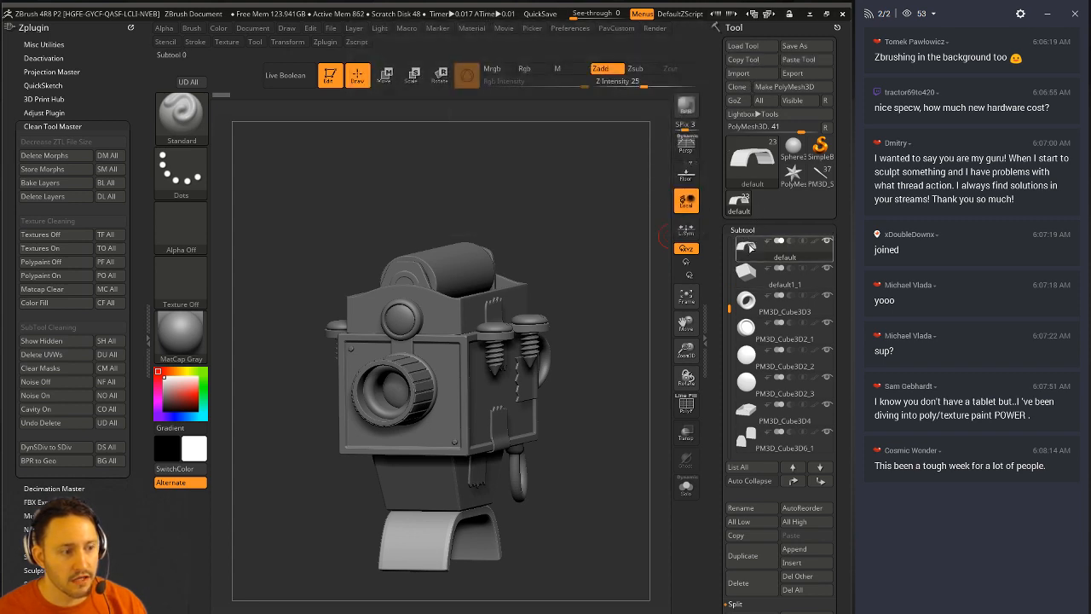
click(820, 146)
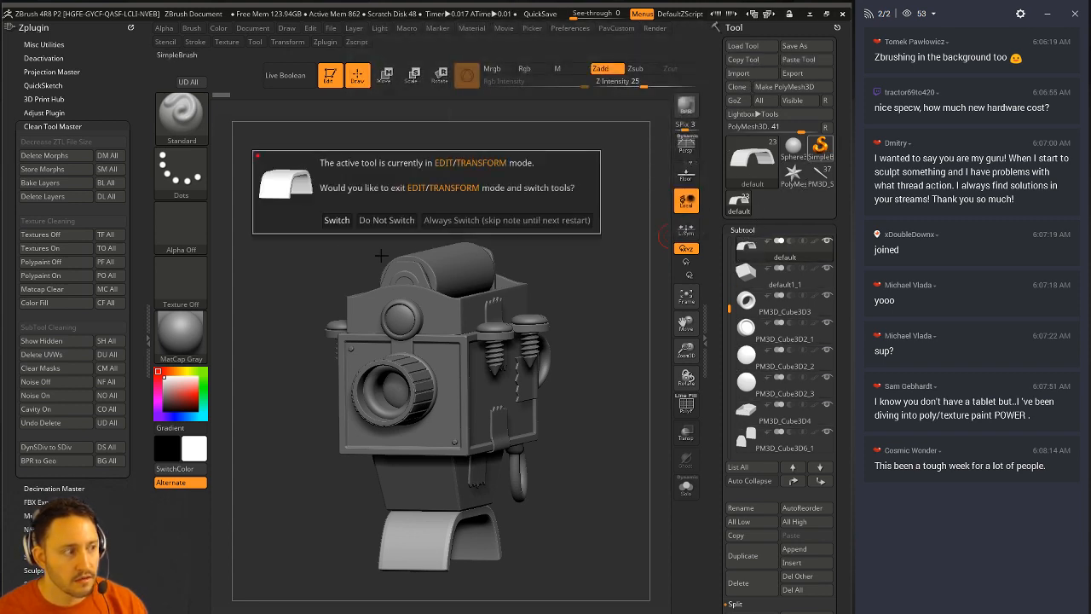
click(334, 220)
key(ctrl+n)
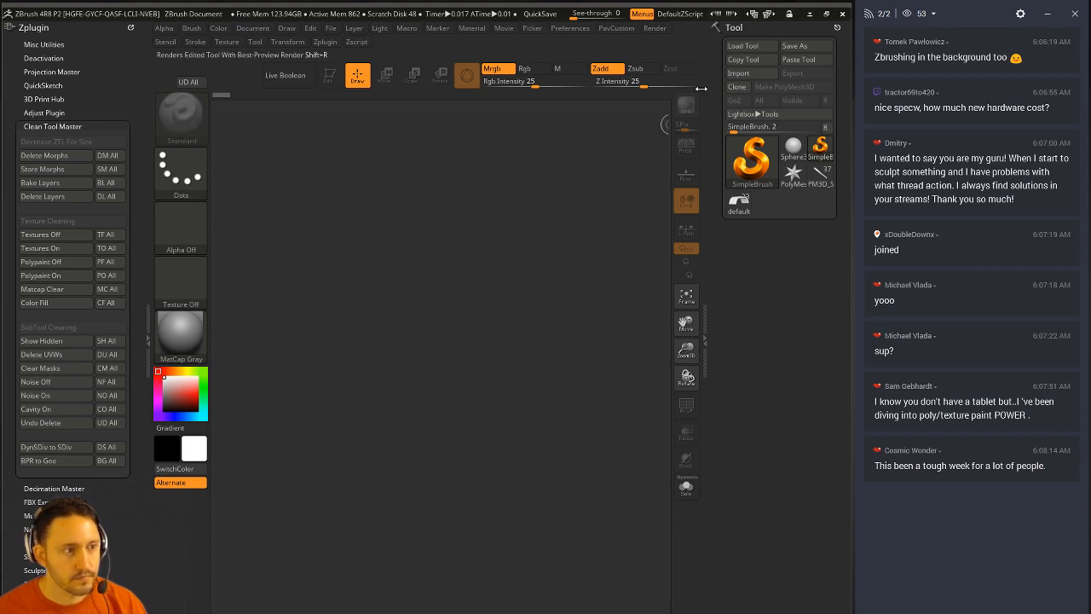
click(798, 59)
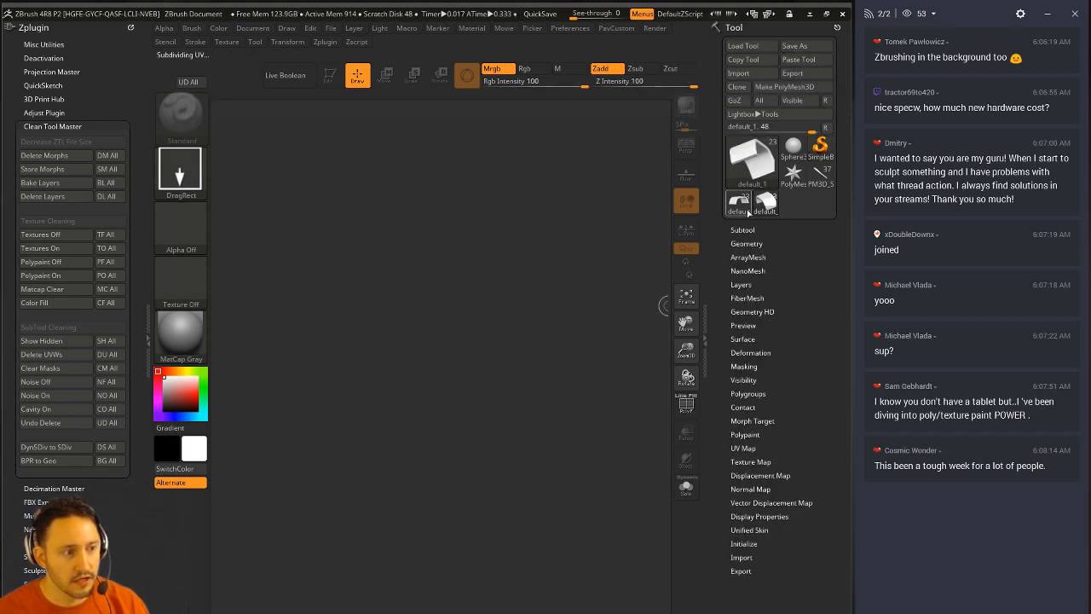
Step: Place the pasted cannon copy on the canvas in Edit mode and select its curved base bracket subtool
mouse_move(770, 207)
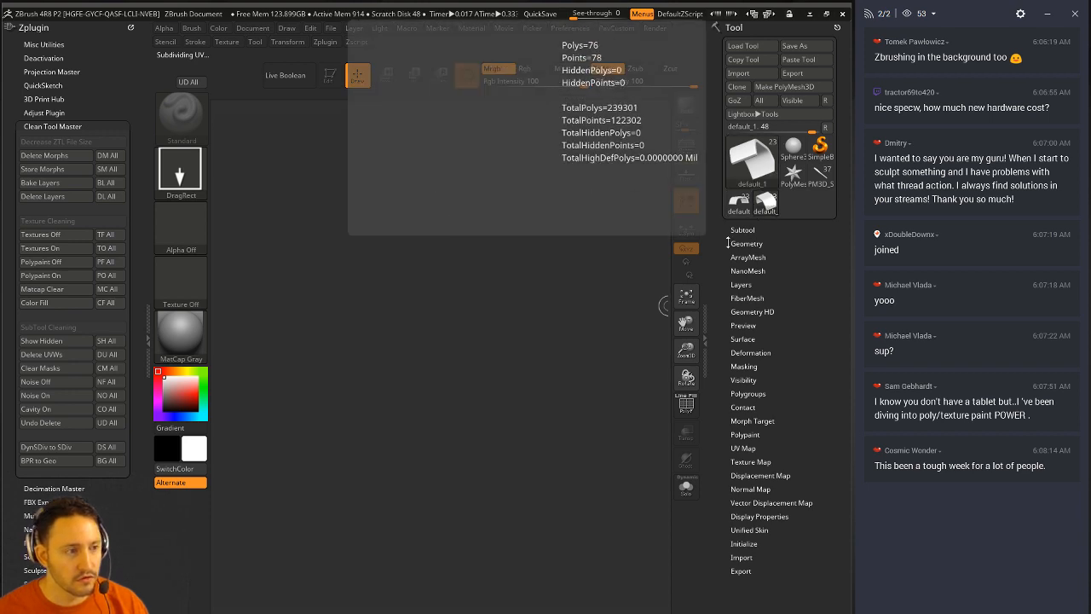
drag(433, 381, 481, 468)
click(330, 75)
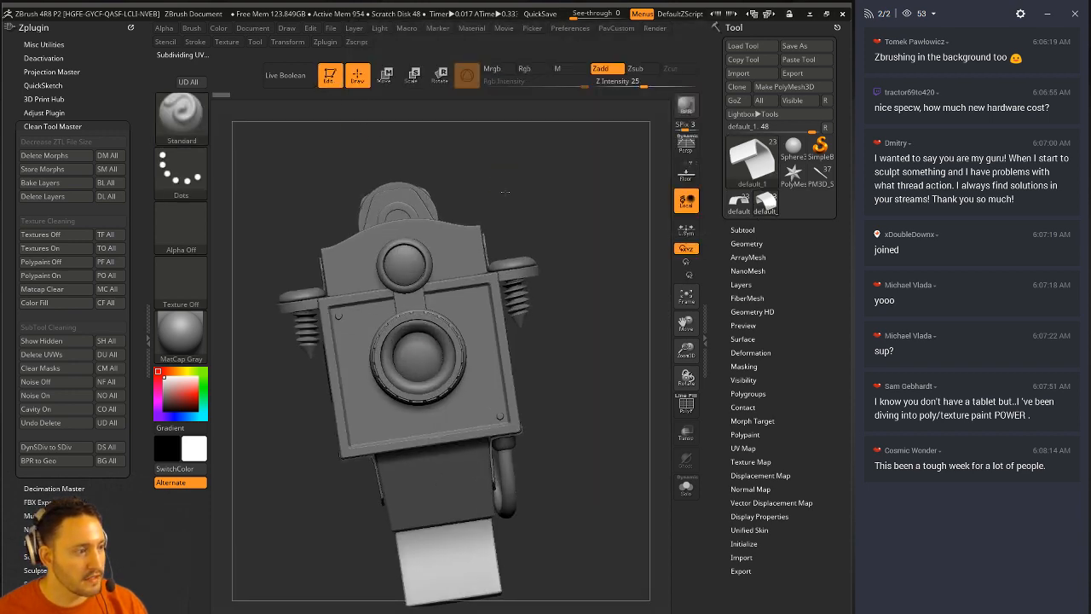
mouse_move(362, 122)
mouse_down()
mouse_move(557, 181)
mouse_move(509, 201)
mouse_up()
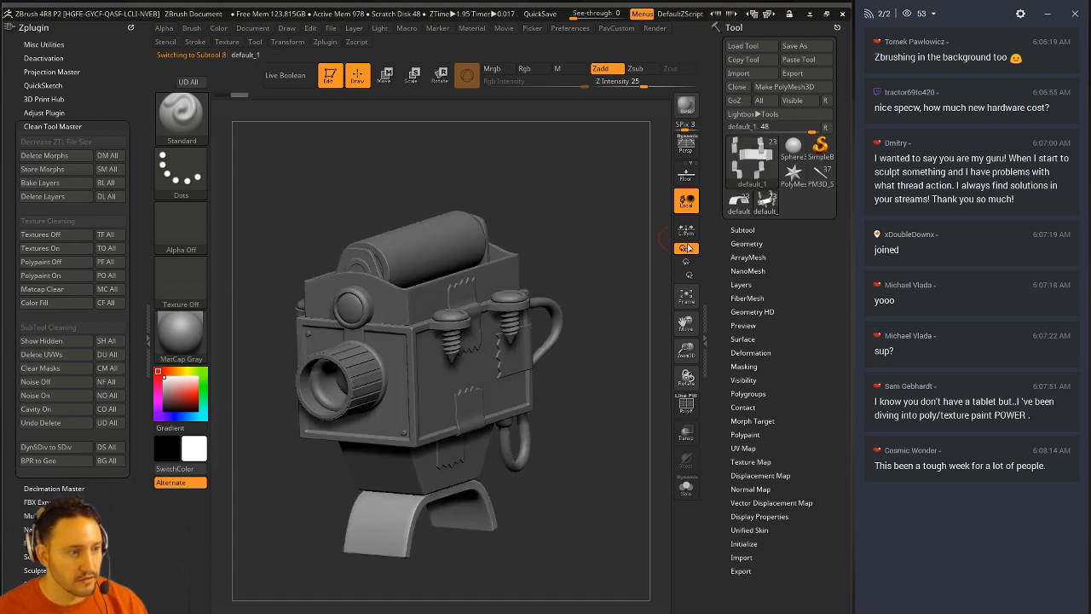
Step: Examine the copied bracket's subdivision levels, polyframe and Dynamic Subdiv settings
click(745, 244)
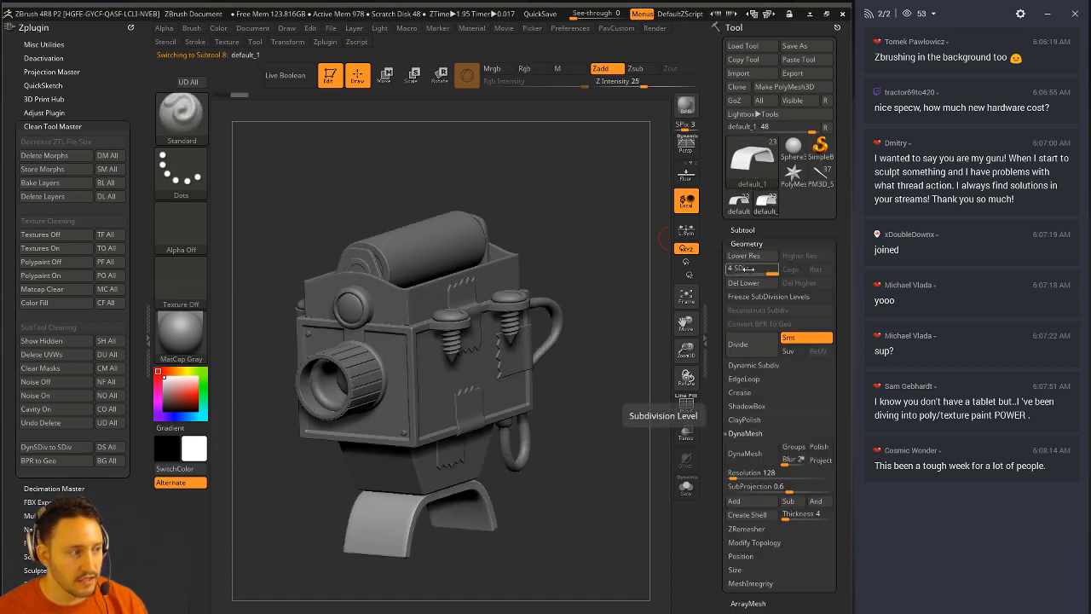
click(687, 408)
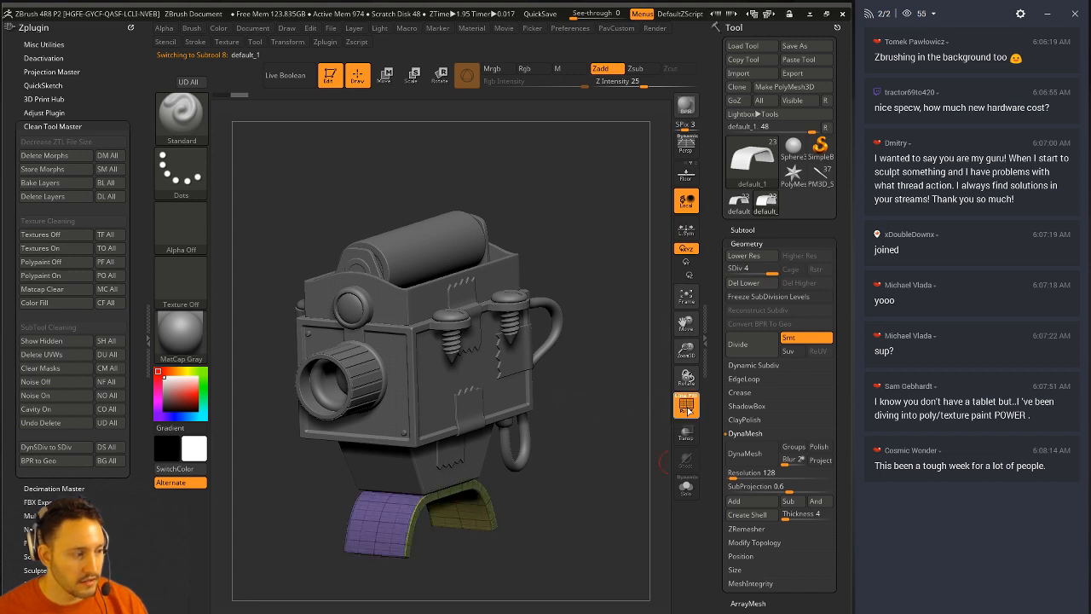
click(687, 408)
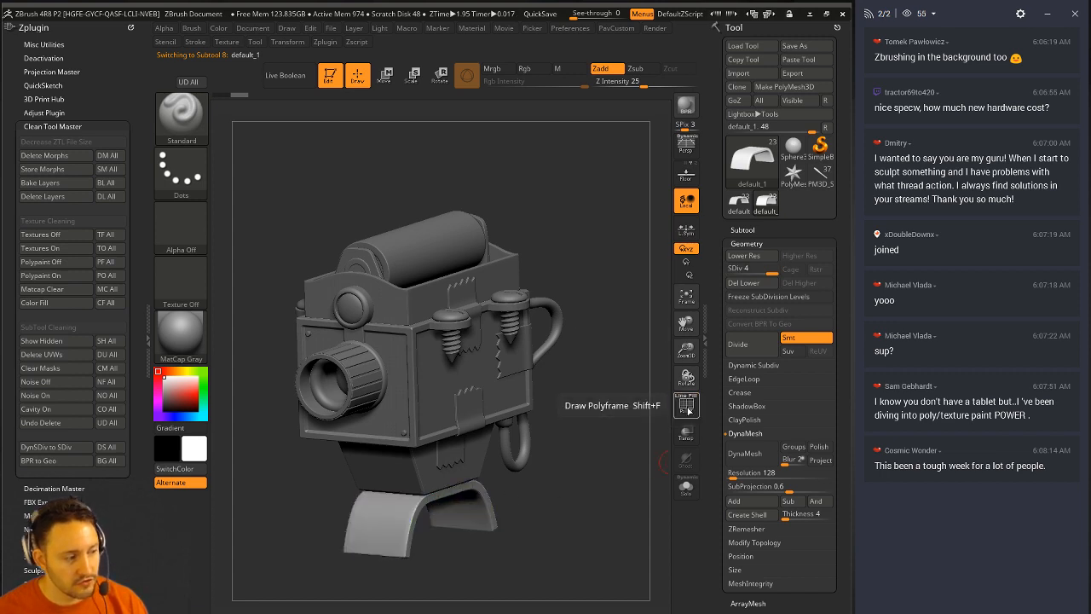
click(753, 366)
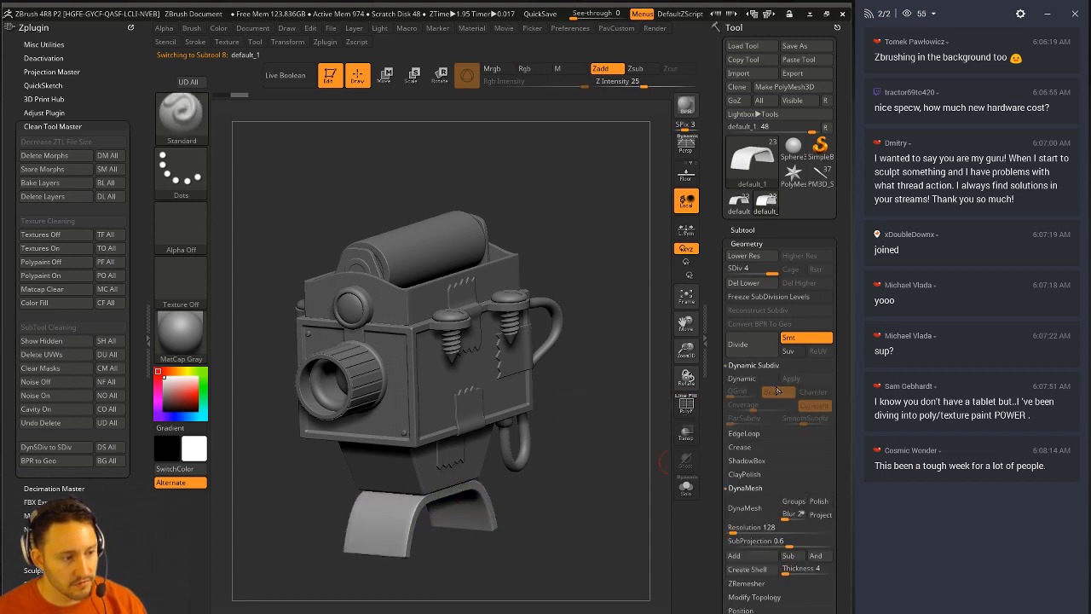
click(730, 268)
drag(730, 269, 772, 268)
drag(641, 310, 645, 304)
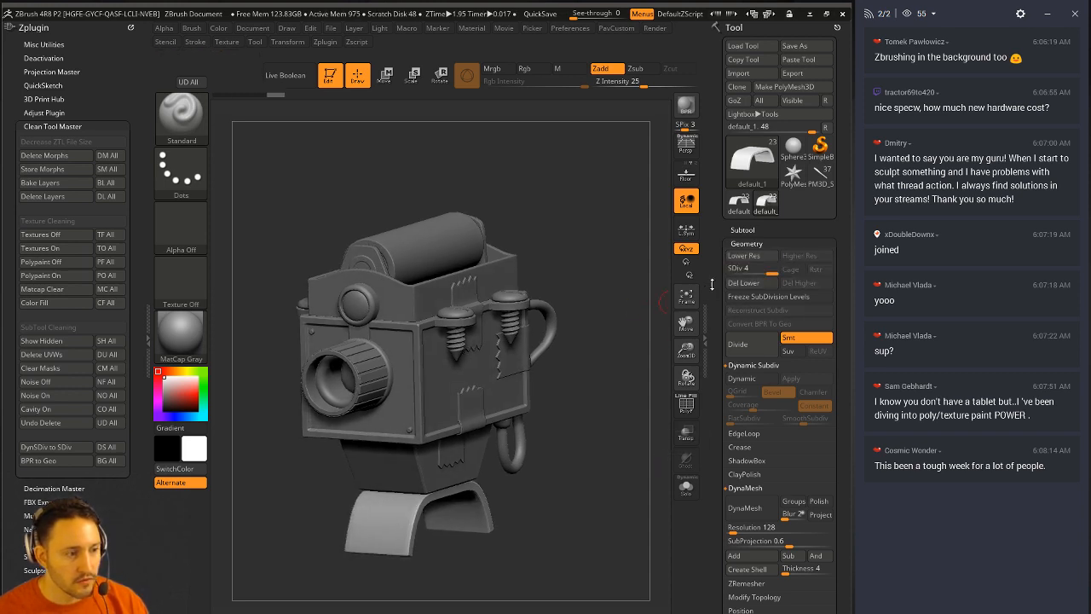
Step: Merge the visible subtools of the pasted cannon into one tool and open the merged version for inspection
scroll(744, 328, down, 4)
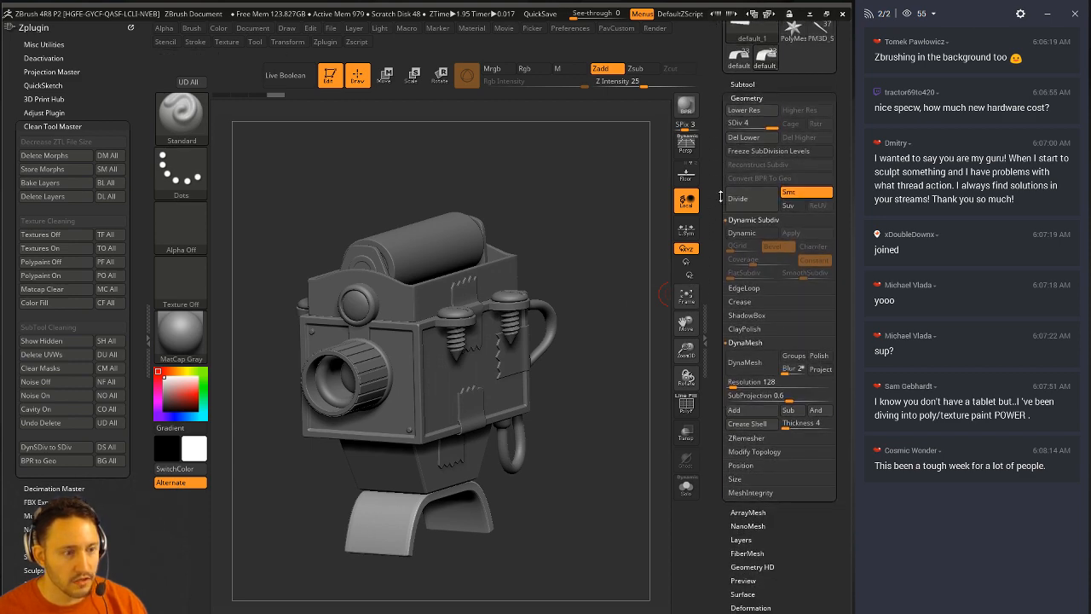
drag(719, 195, 739, 327)
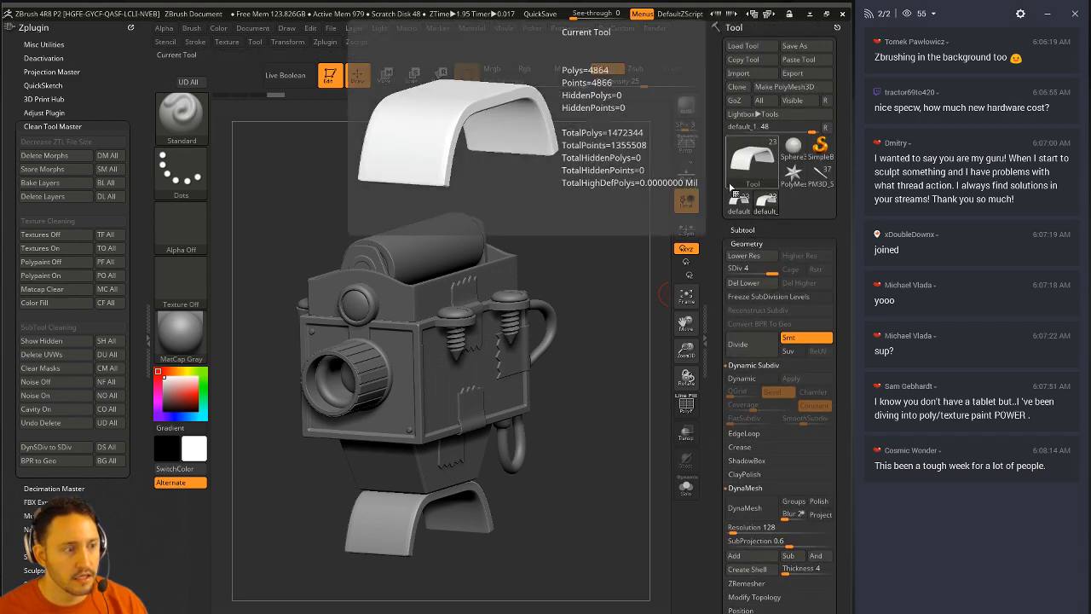
click(742, 229)
drag(714, 400, 711, 156)
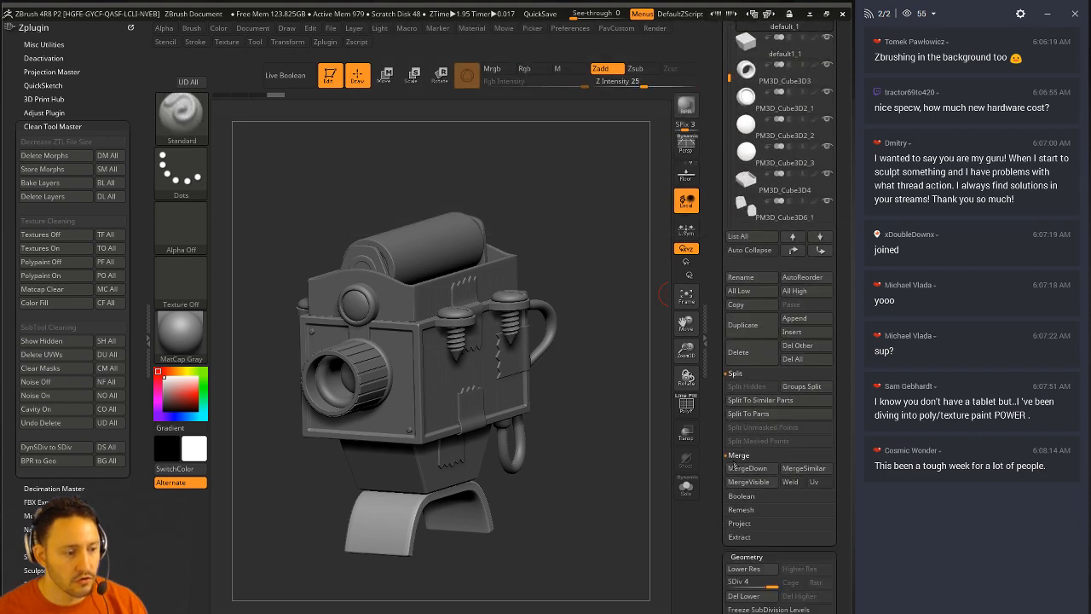
drag(713, 249, 721, 479)
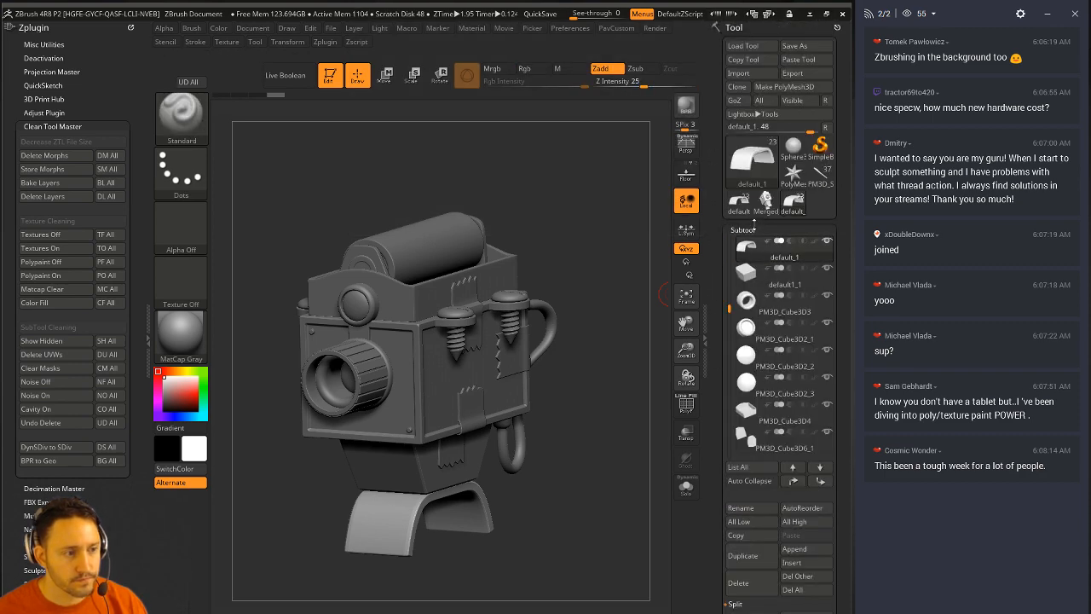
click(765, 200)
mouse_move(595, 233)
mouse_down()
mouse_move(599, 217)
mouse_move(570, 205)
mouse_move(458, 202)
mouse_move(429, 178)
mouse_move(529, 181)
mouse_move(473, 181)
mouse_move(510, 192)
mouse_move(469, 314)
mouse_up()
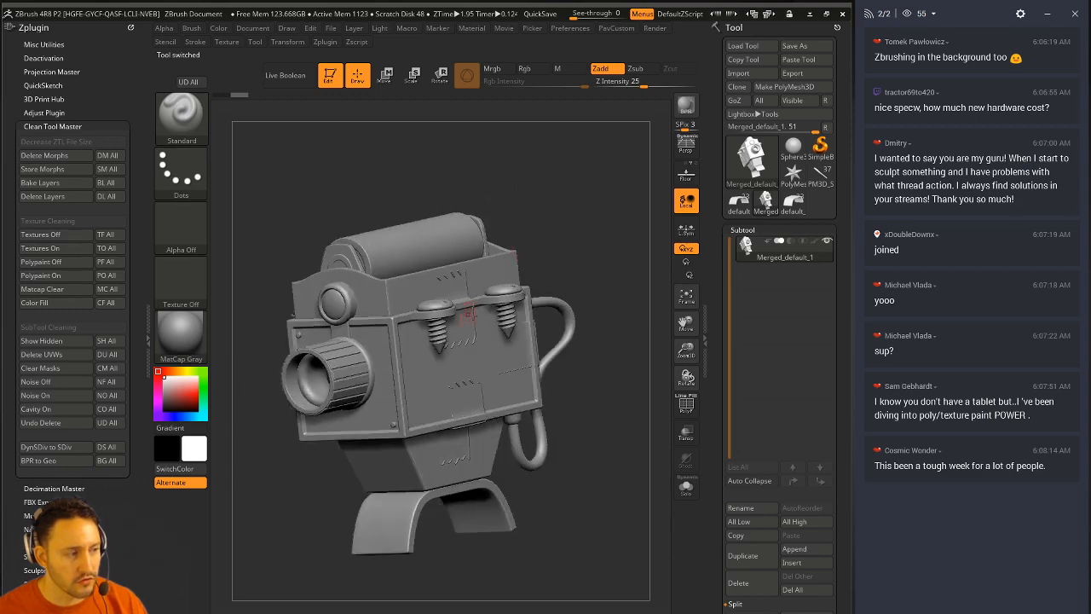
Step: Delete the merged cannon, then delete all subtools of the pasted cannon copy
click(747, 585)
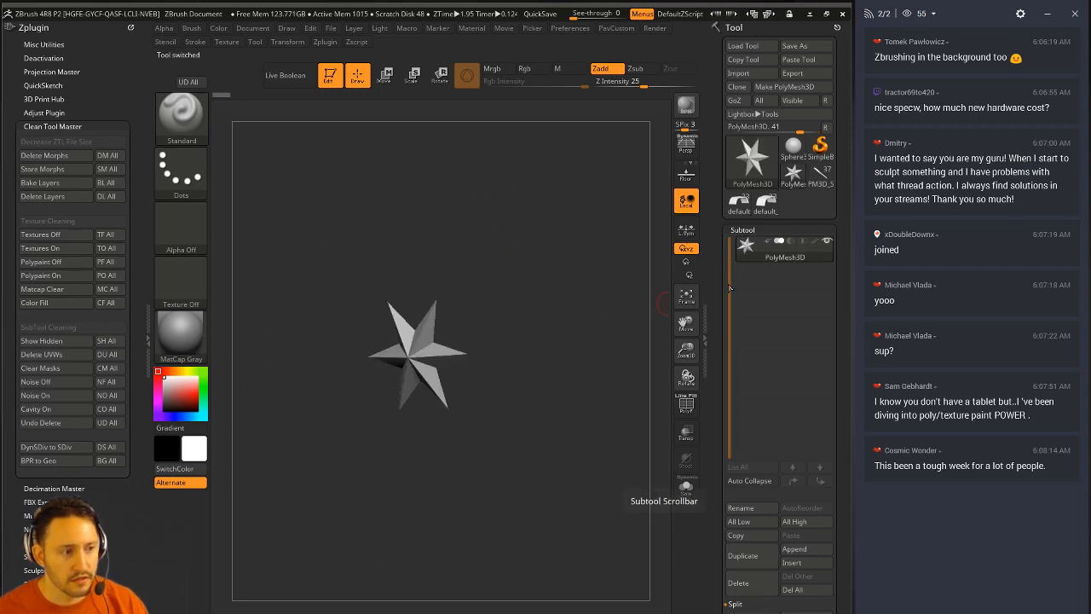
click(739, 201)
drag(727, 413, 714, 318)
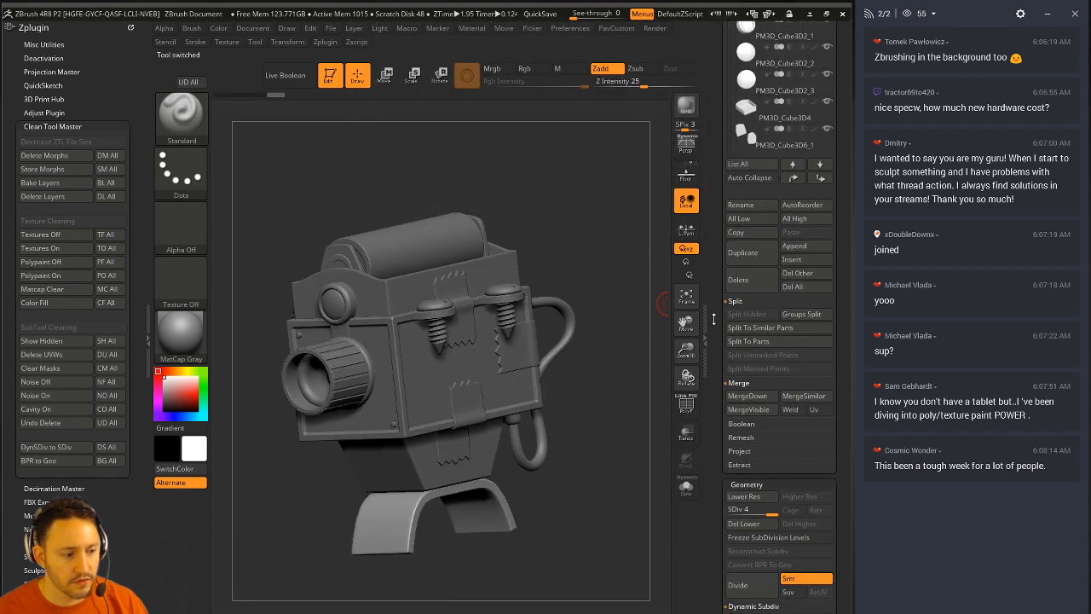
click(792, 287)
click(720, 472)
scroll(738, 457, up, 5)
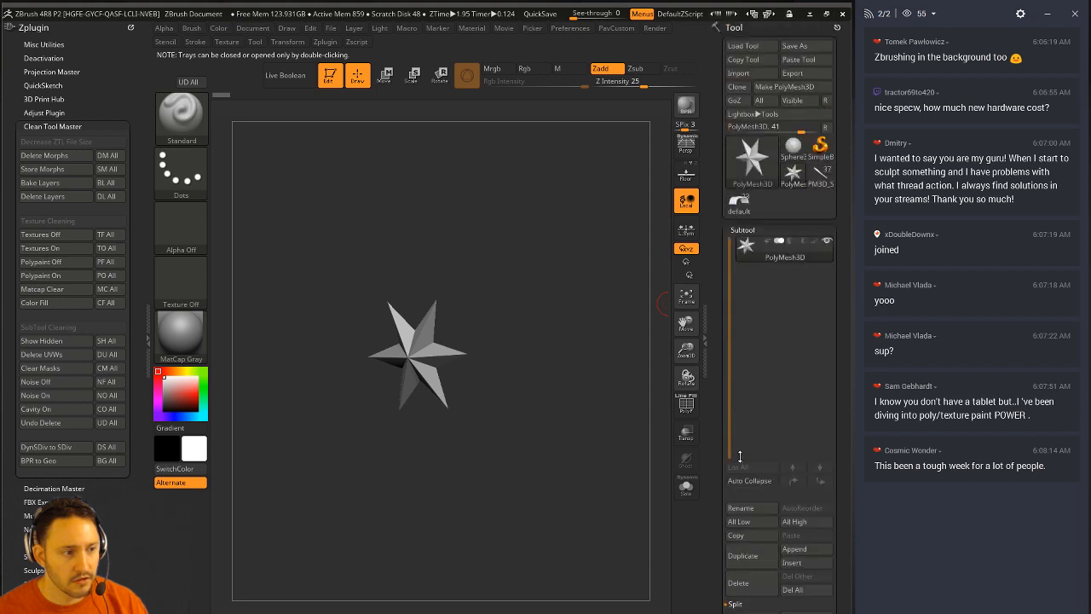
Step: Return to the original 23-subtool cannon, select its tape pieces and save the tool over LazerCannon.ZTL
click(739, 203)
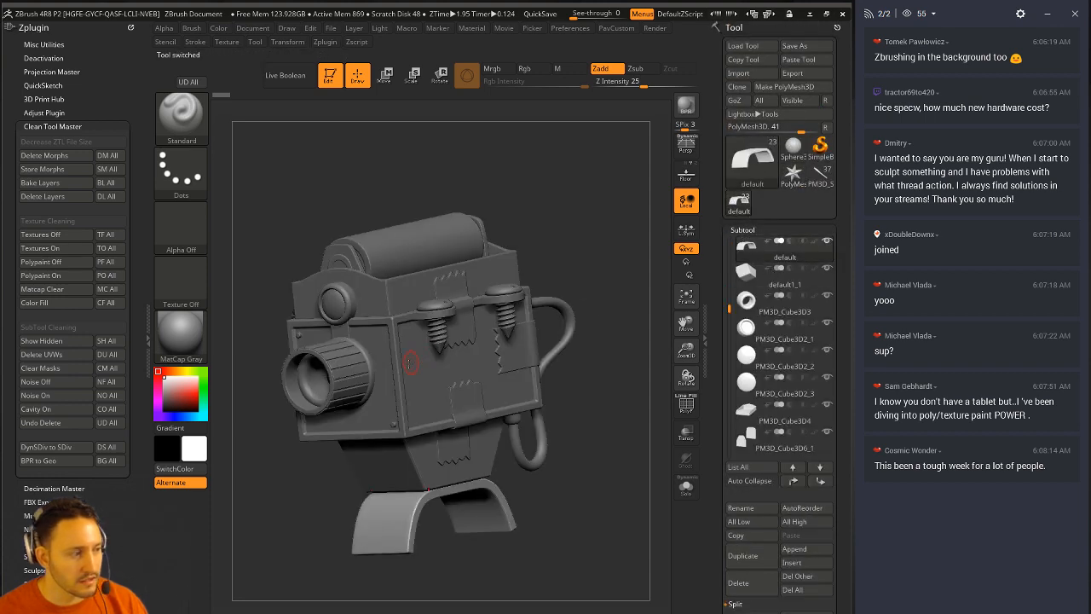
key(space)
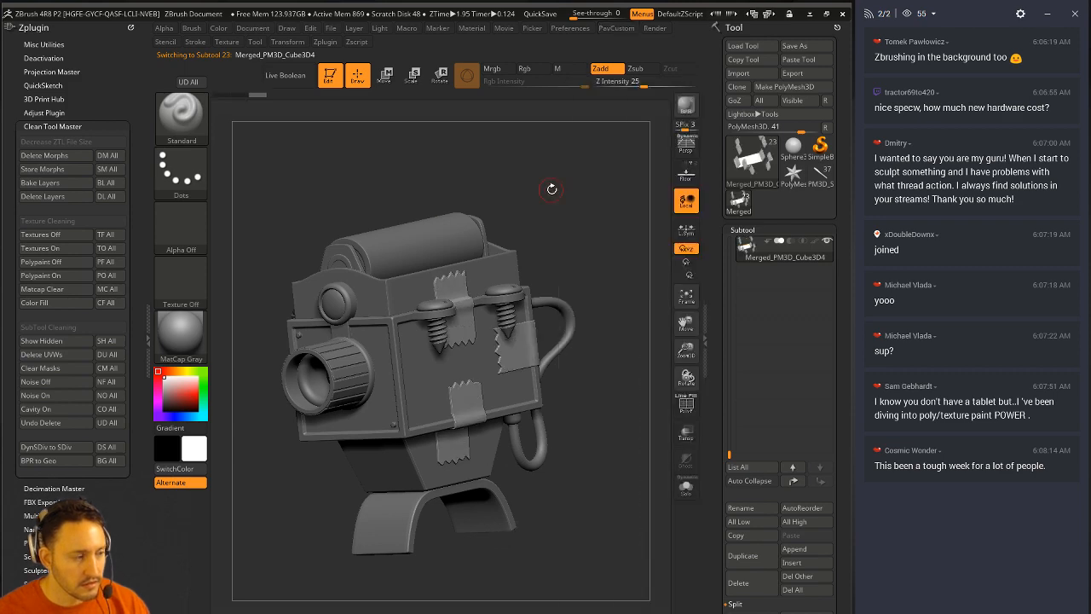
drag(551, 190, 622, 153)
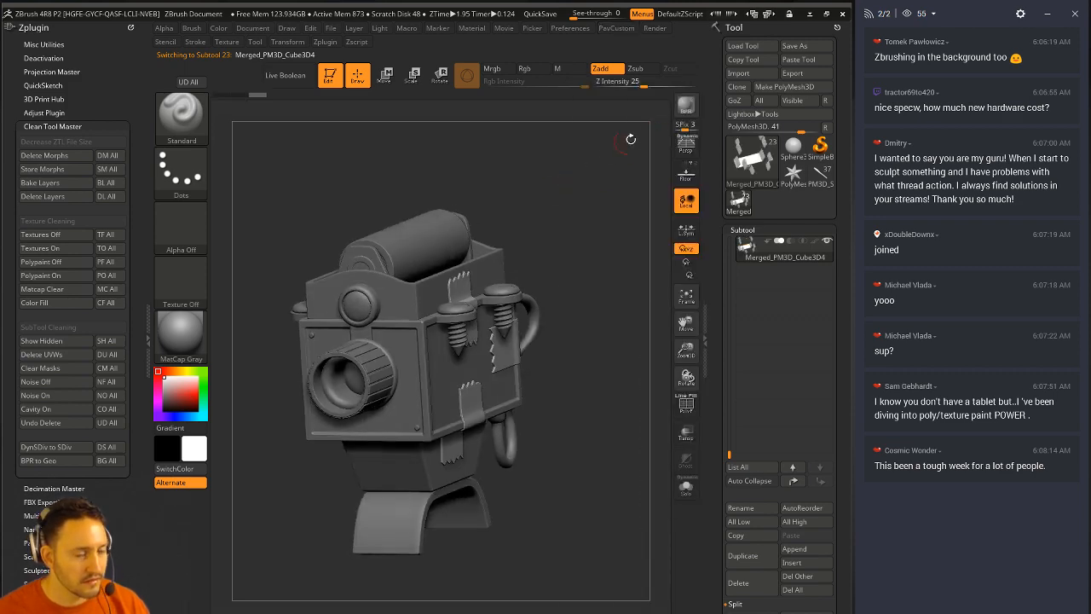
click(806, 45)
double_click(213, 87)
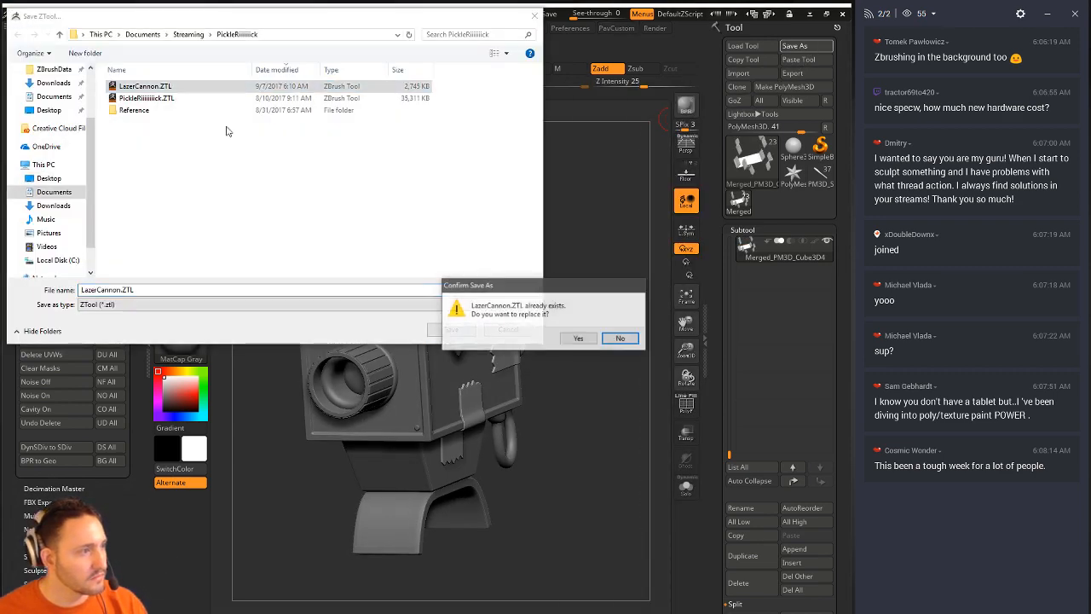
click(568, 339)
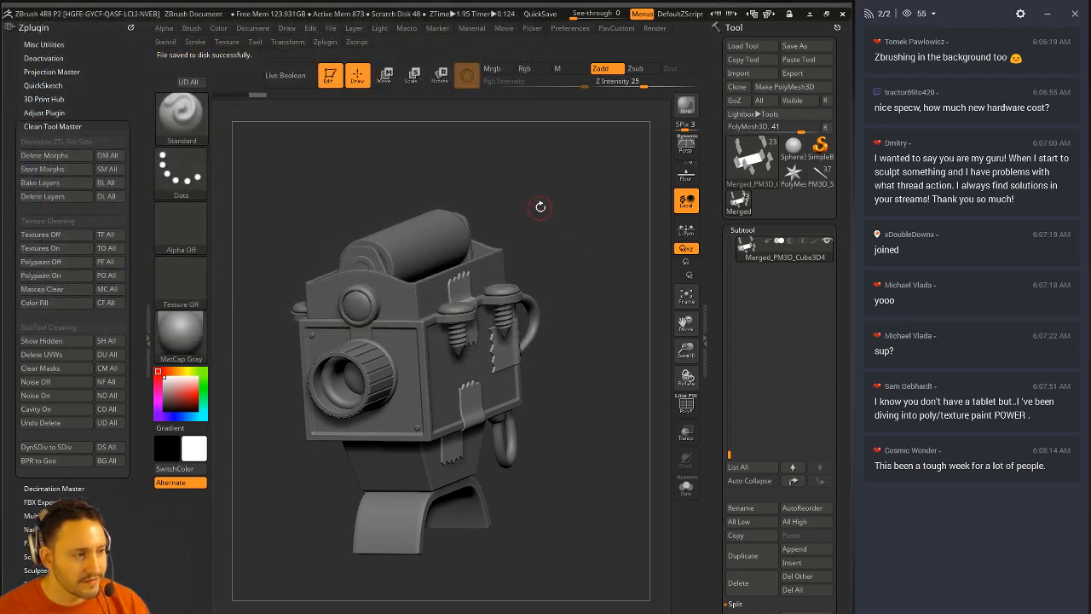
Step: Activate the cannon's LazerCannon tube subtool, then switch to the pickle character tool and append that tube to it
drag(541, 206, 540, 162)
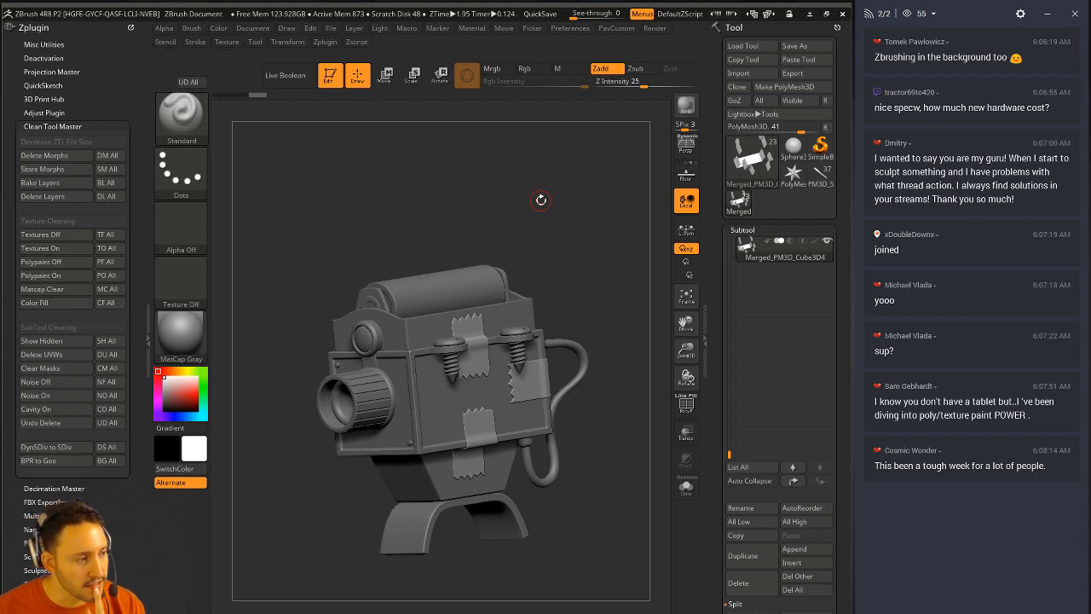
drag(540, 199, 540, 236)
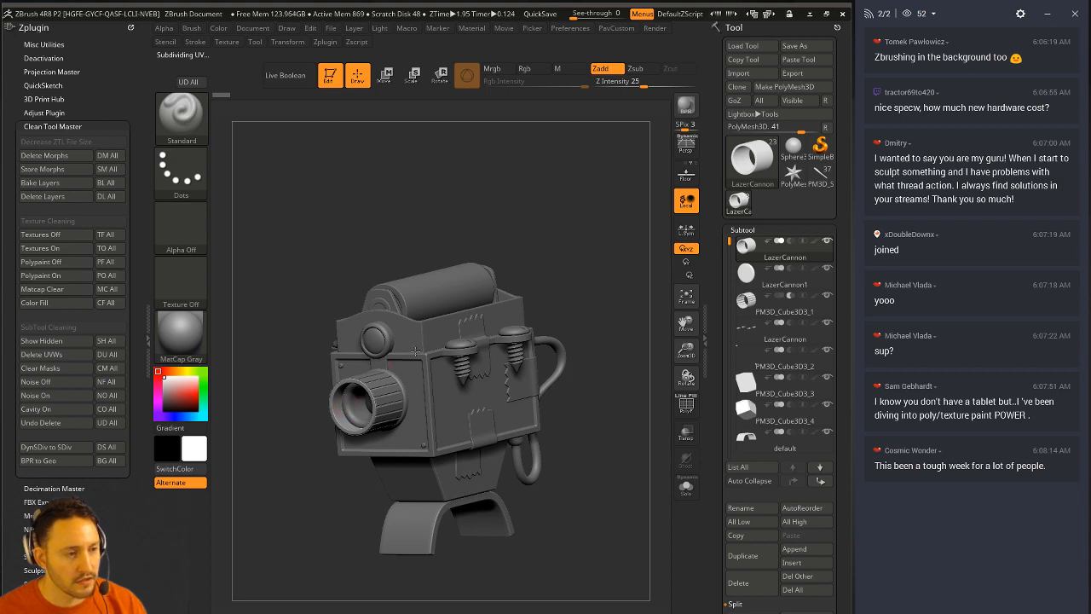
click(814, 181)
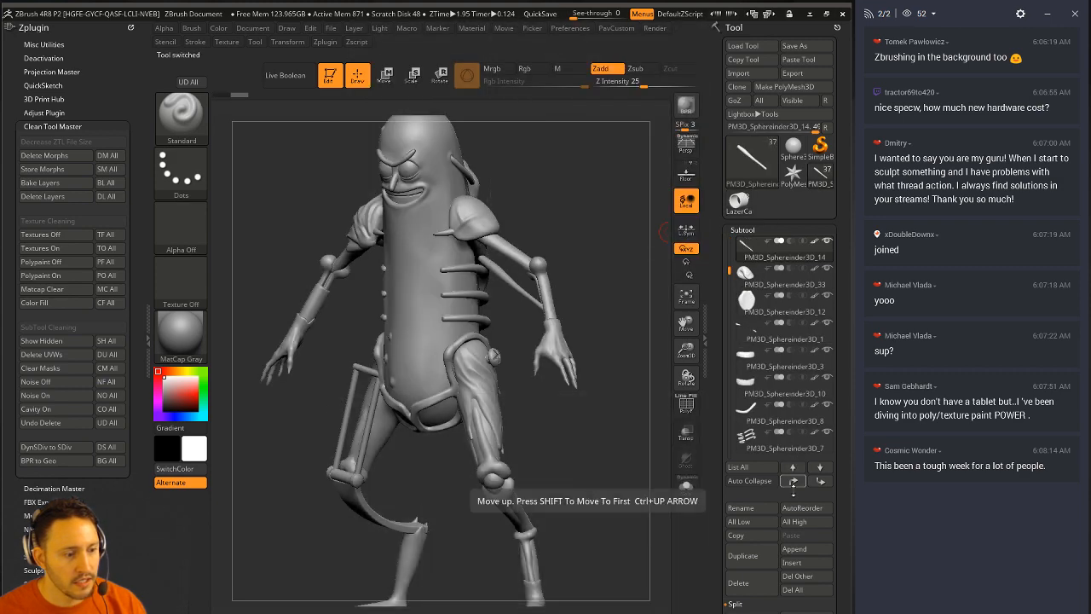
click(801, 550)
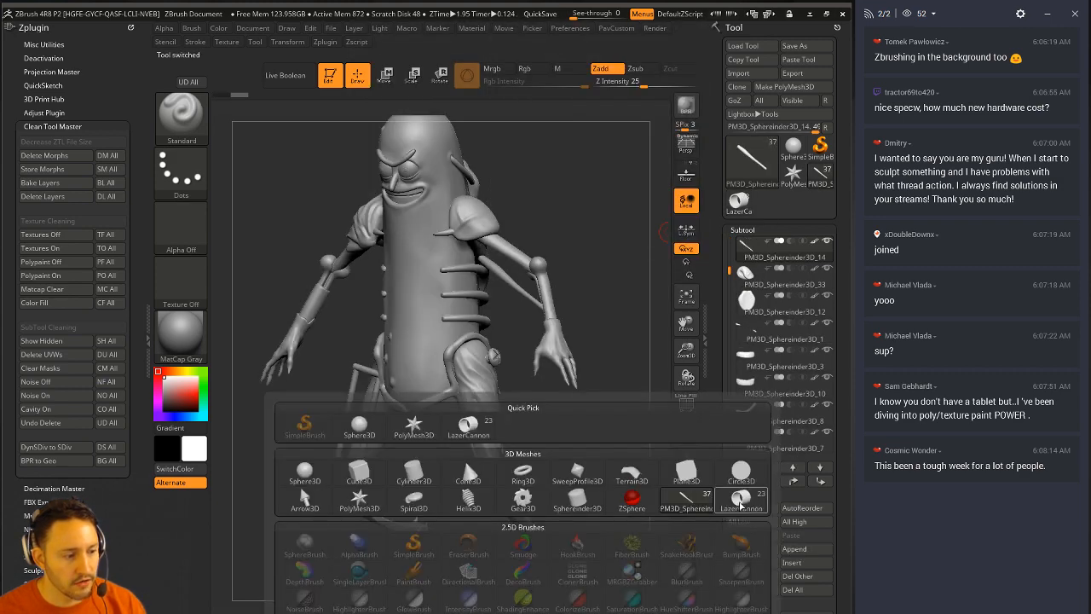
click(741, 503)
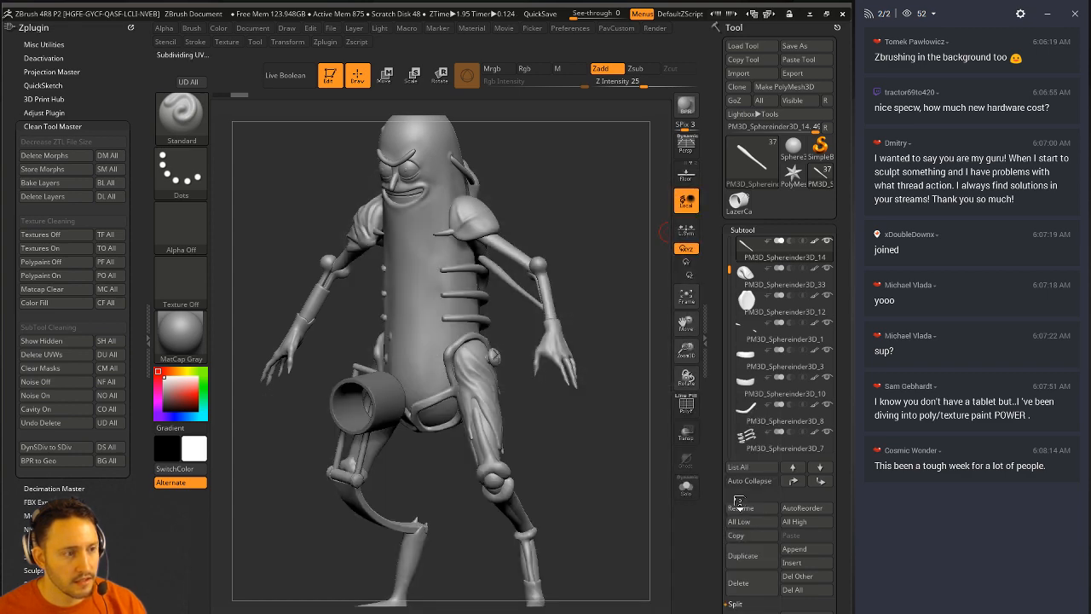
Step: Activate the cannon's LazerCannon1 disc subtool, then switch to the pickle character and append that disc to it
click(738, 201)
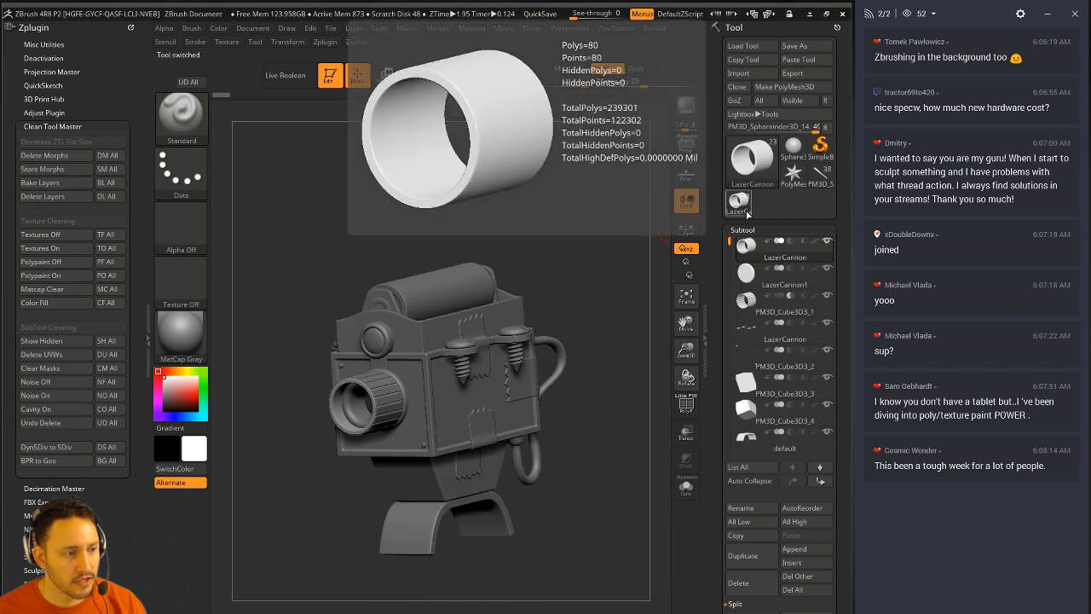
click(819, 467)
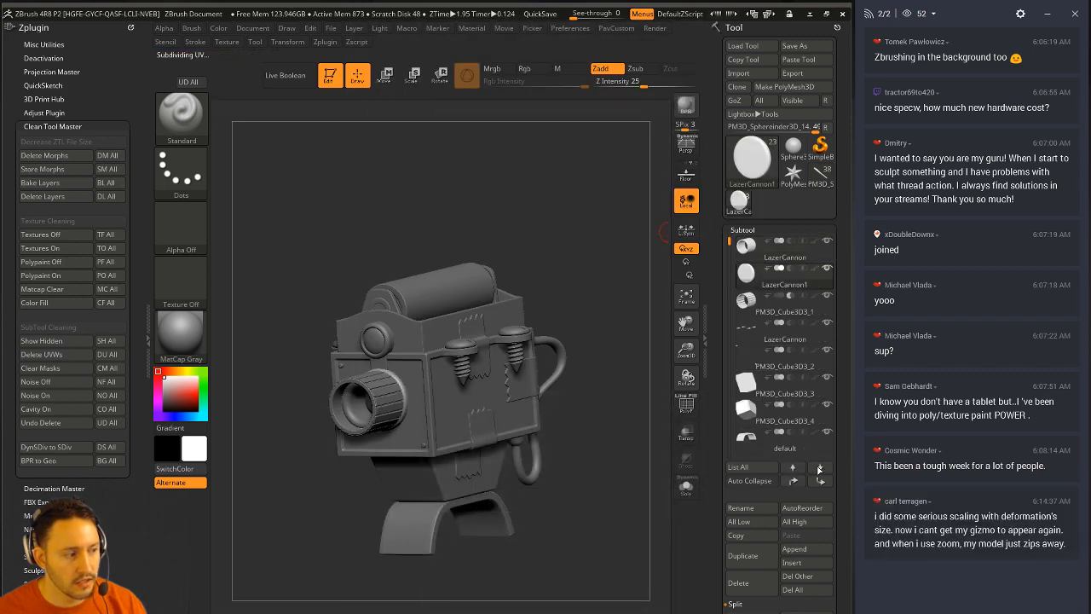
click(820, 175)
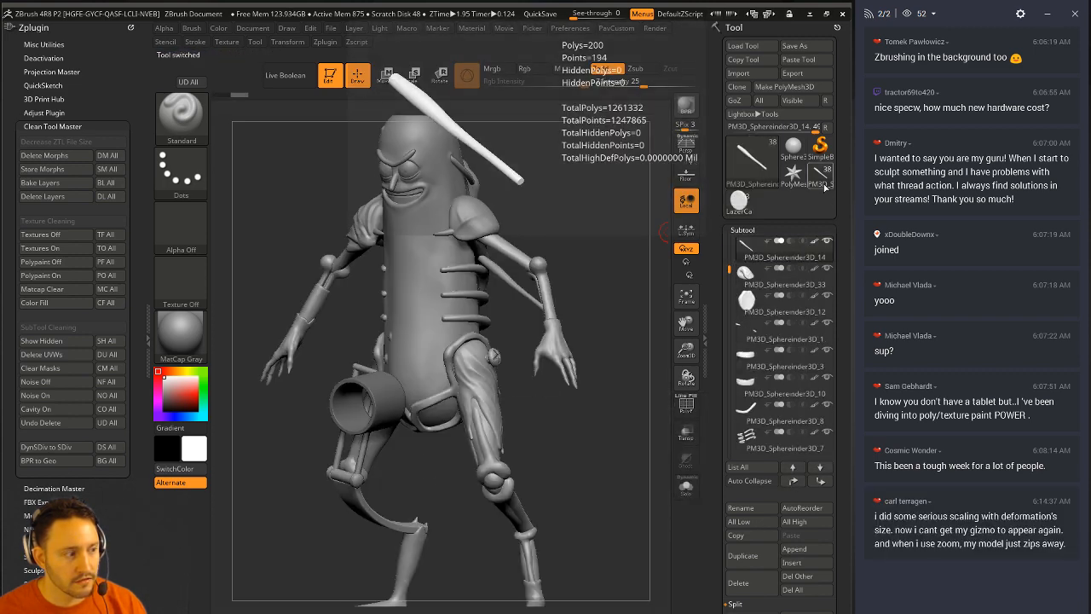
click(793, 548)
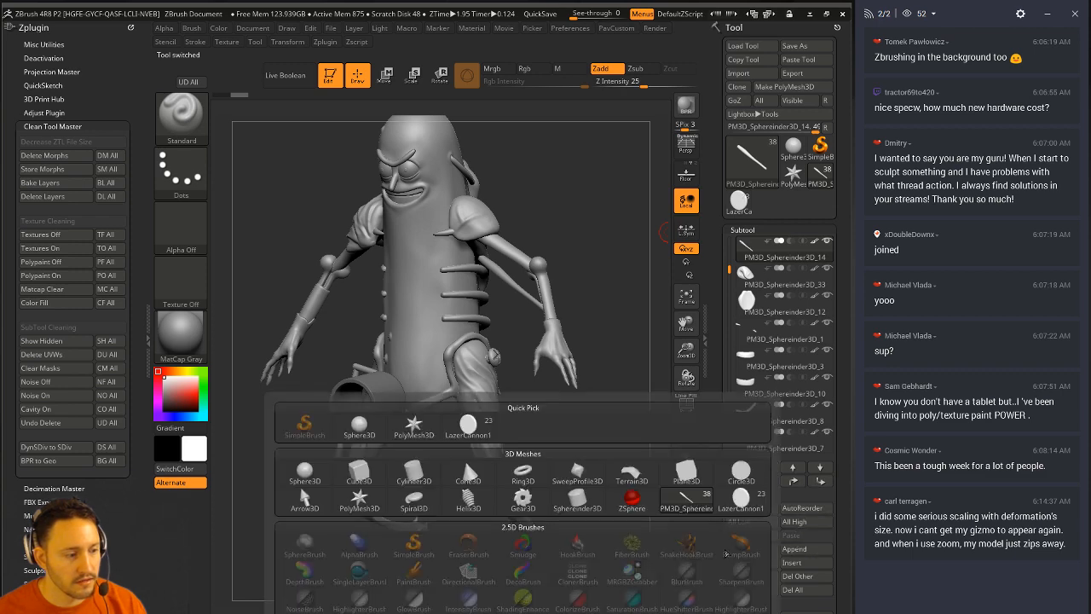
click(699, 510)
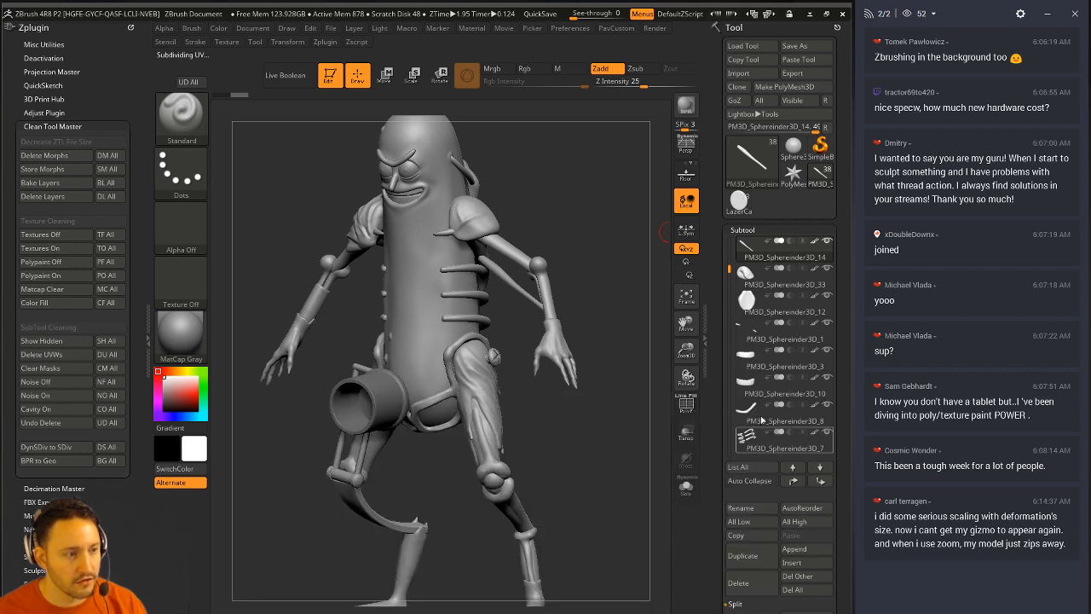
Step: Examine the cannon's separate subtools one by one, including its box, base, strap, roll and hose, and compare the cannon with the pickle character
click(745, 205)
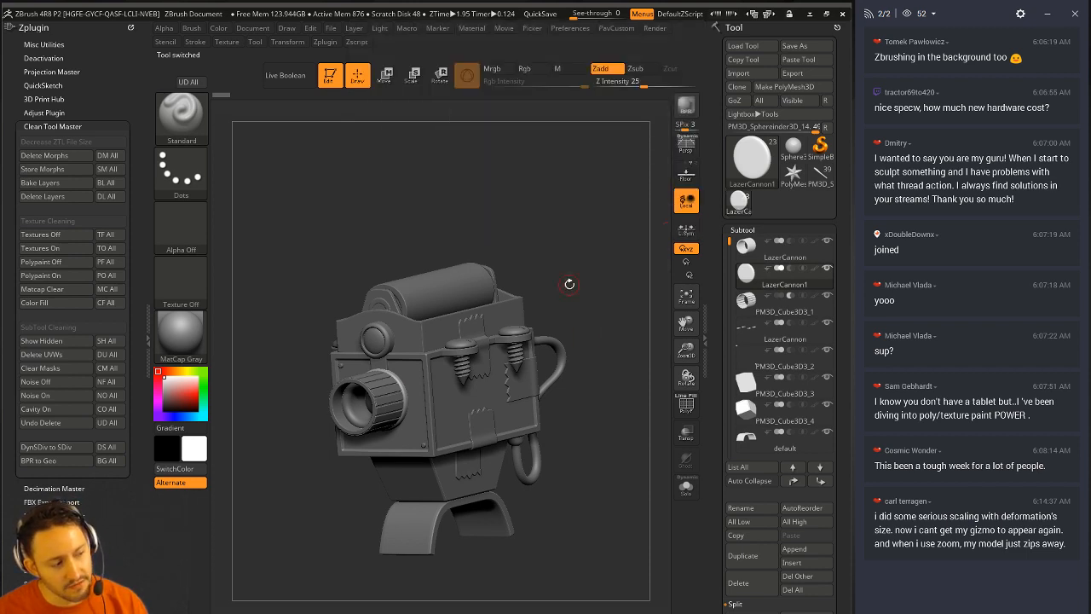
alt+right_drag(595, 251, 599, 207)
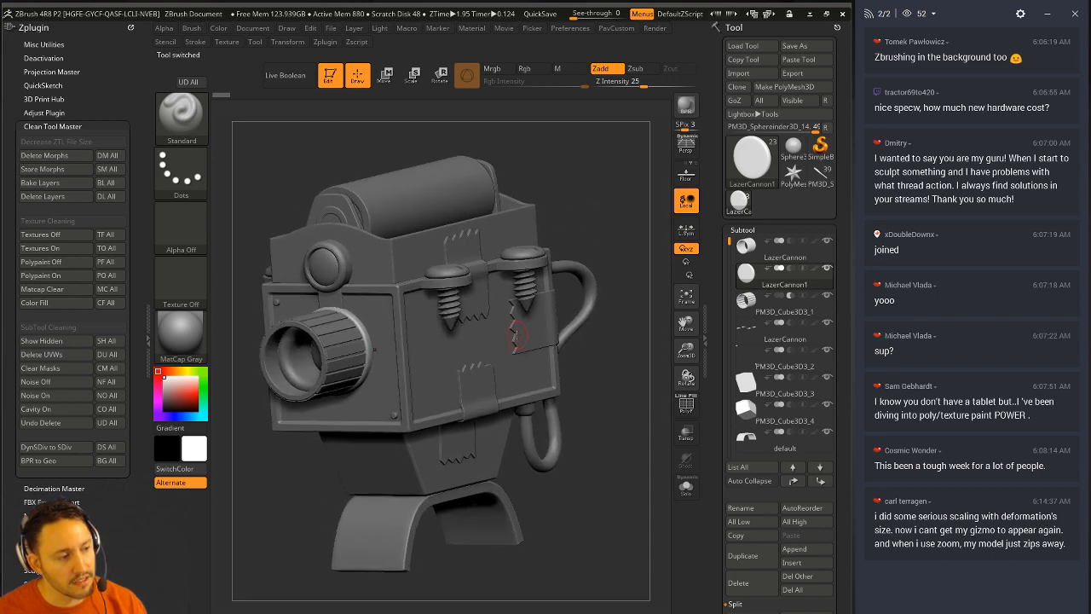
alt+click(395, 309)
key(2)
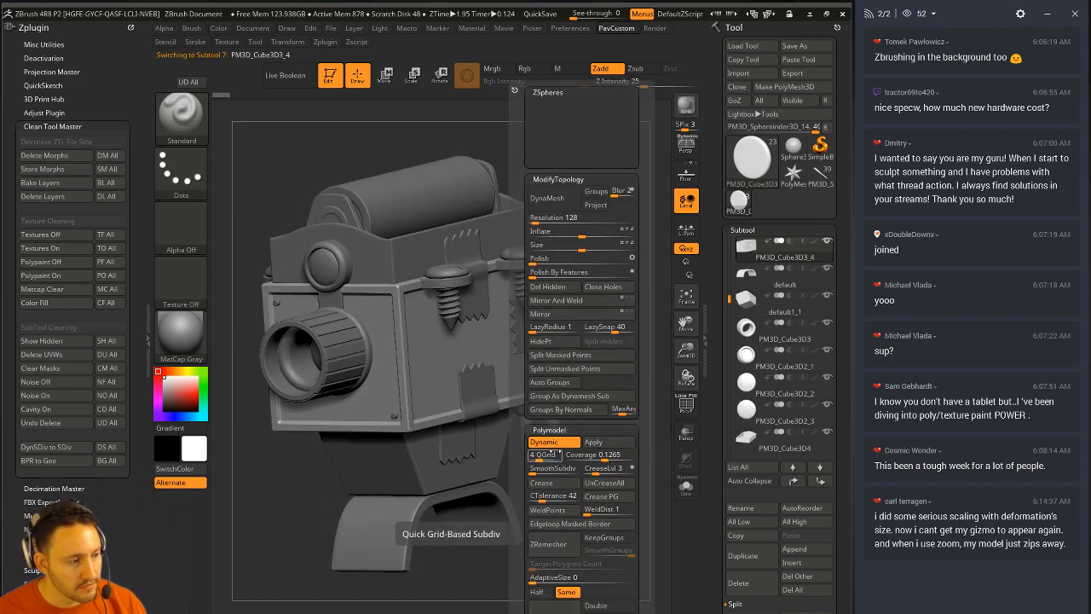
alt+click(411, 468)
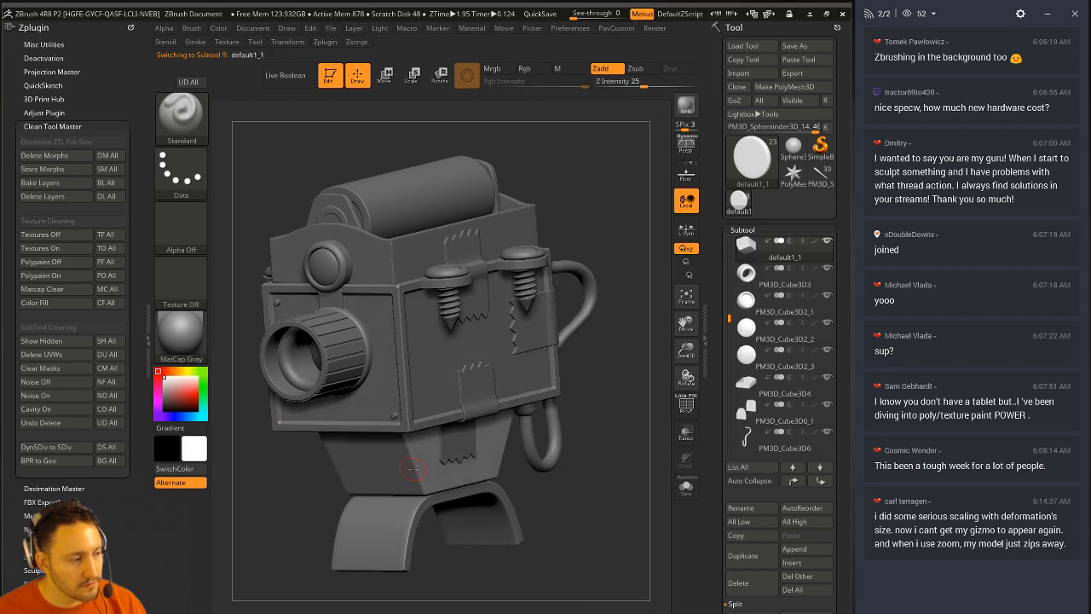
alt+click(388, 515)
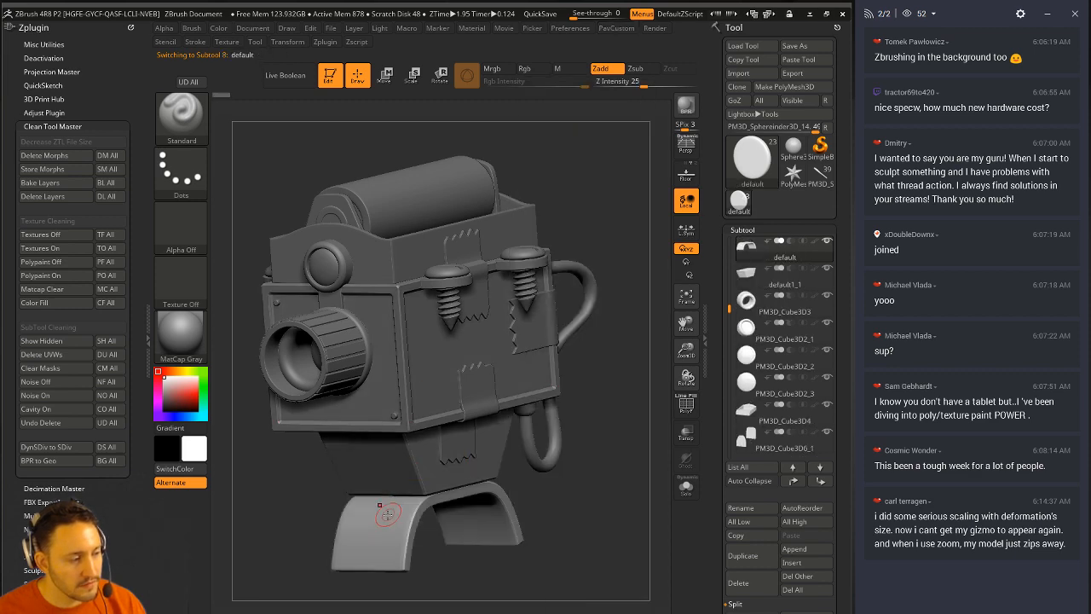
alt+click(381, 396)
alt+click(341, 264)
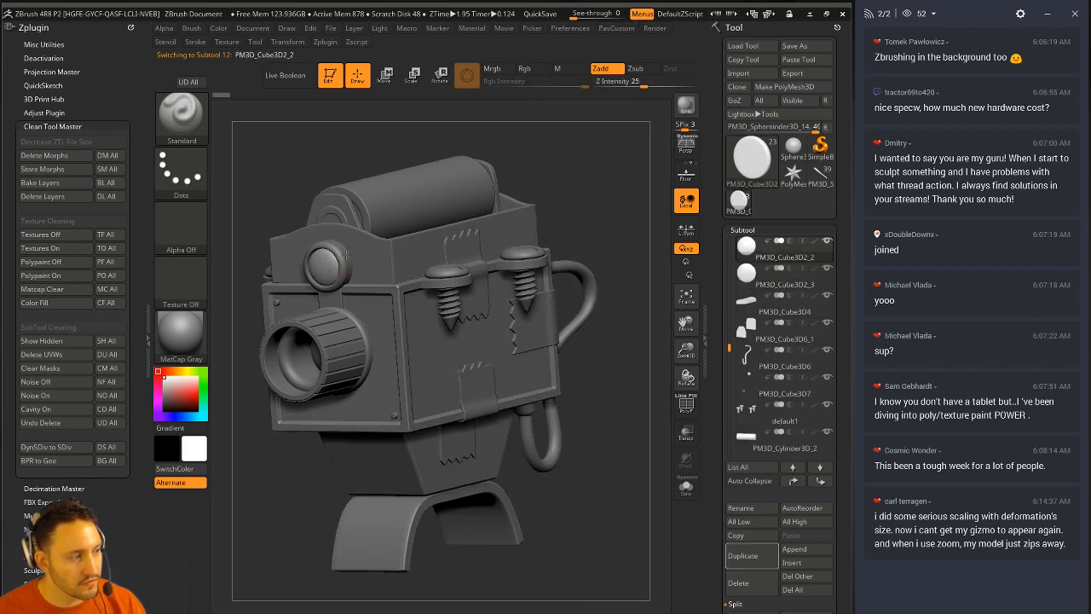
alt+click(386, 196)
alt+click(543, 256)
alt+click(572, 267)
right_drag(597, 269, 646, 265)
right_drag(382, 252, 582, 158)
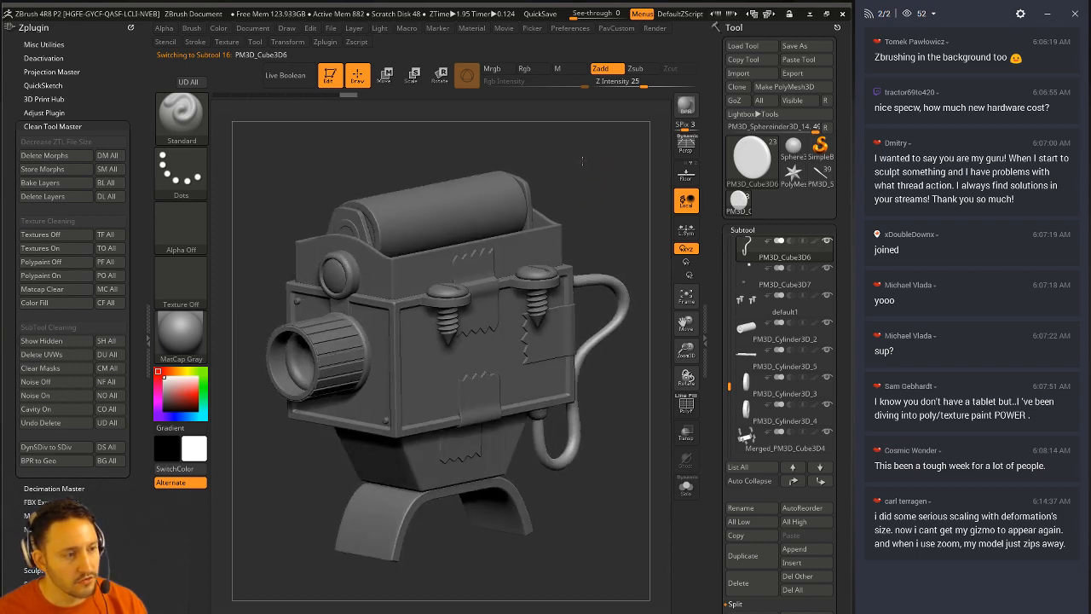
click(822, 176)
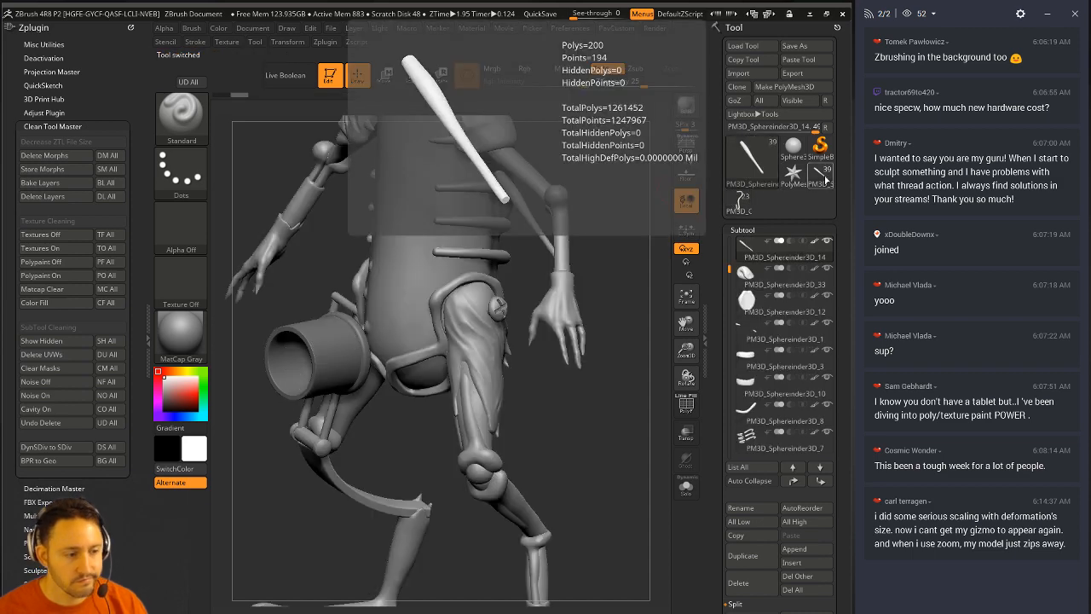
ctrl+right_drag(638, 268, 612, 250)
mouse_move(611, 249)
right_down()
mouse_move(593, 267)
mouse_move(613, 247)
right_up()
key(s)
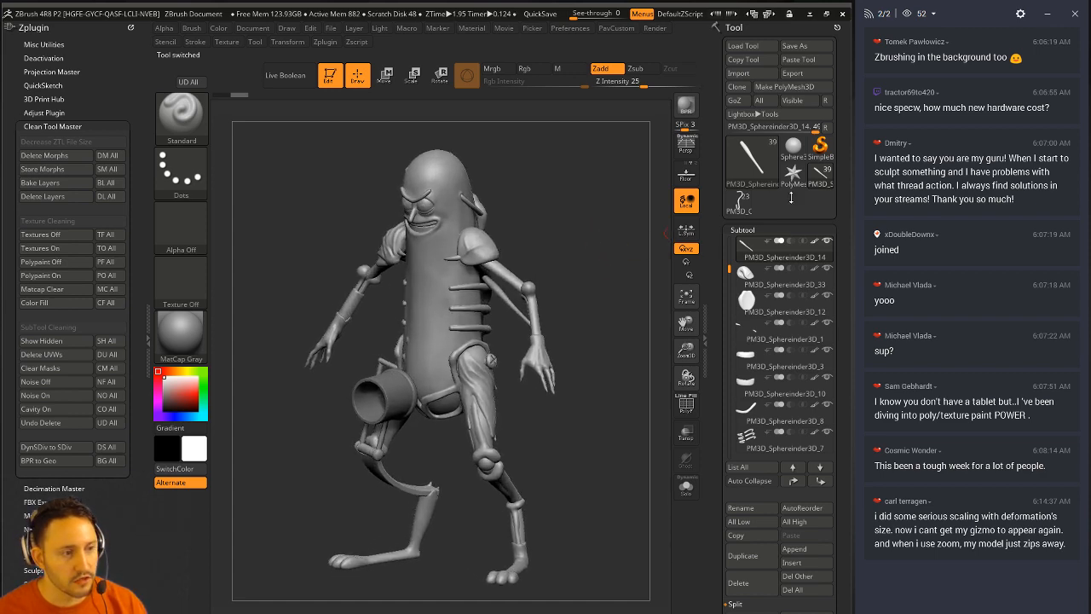
click(740, 218)
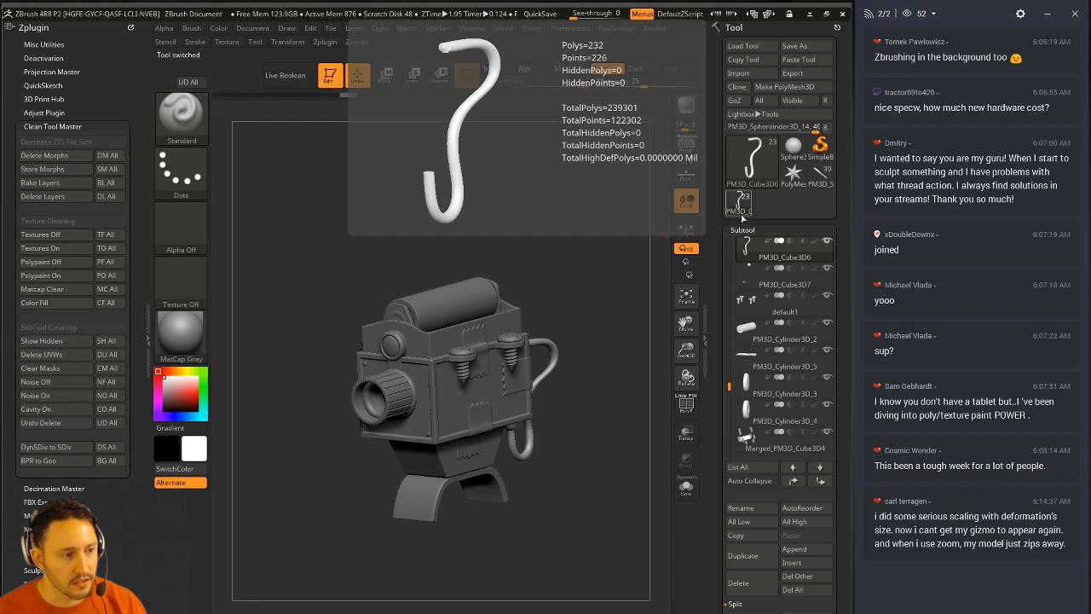
Step: Delete the appended cannon tube and disc subtools from the end of the pickle character's subtool list
click(740, 213)
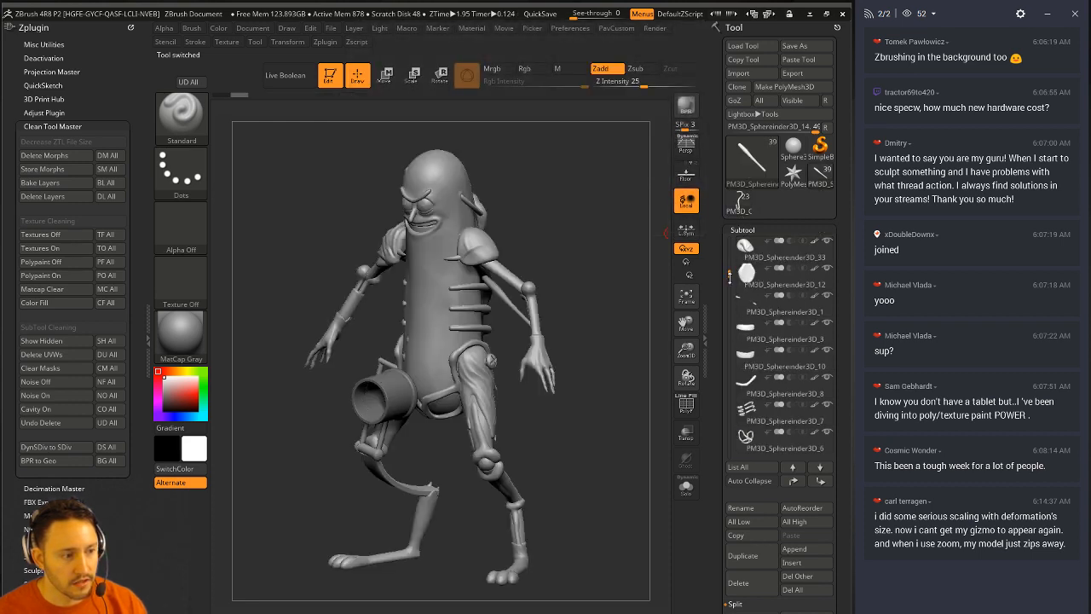
drag(730, 278, 730, 421)
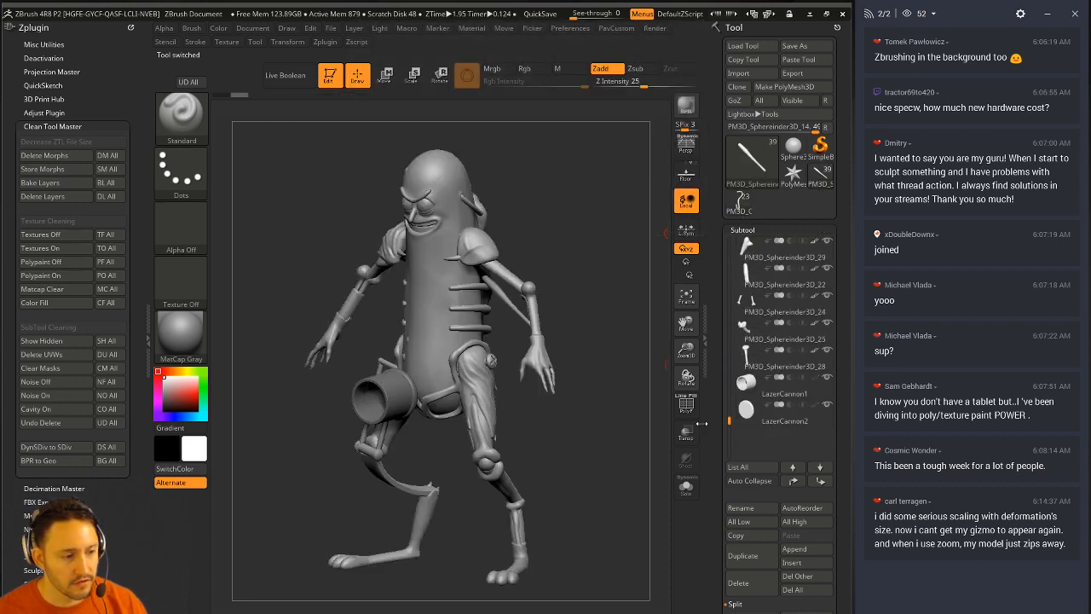
click(782, 386)
click(754, 587)
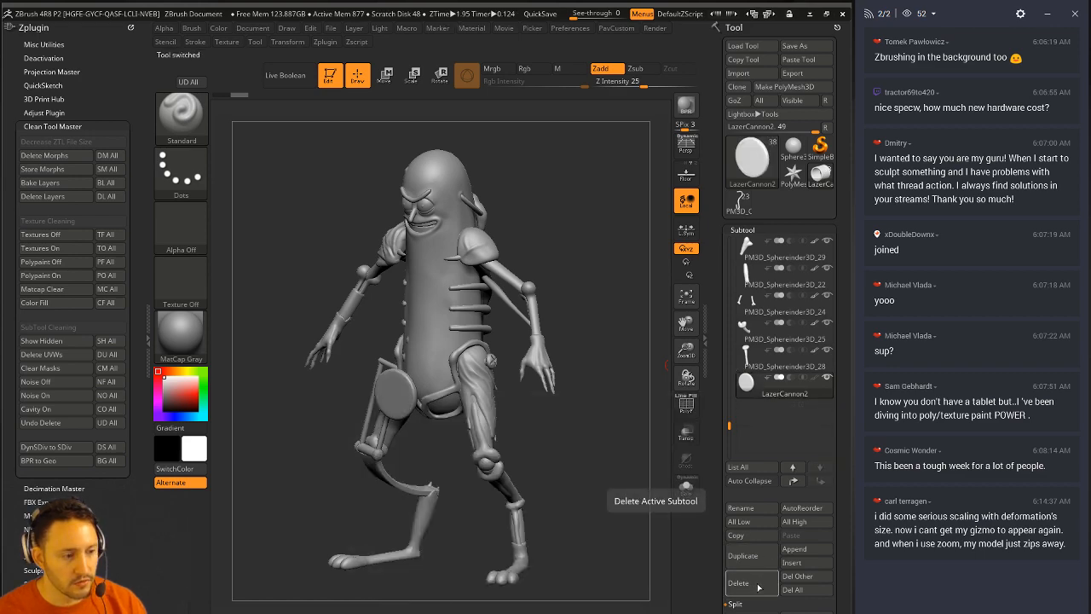
click(757, 586)
Step: Convert the dynamic subdivisions of all cannon subtools to traditional subdivisions and merge the visible subtools into a separate tool
click(741, 206)
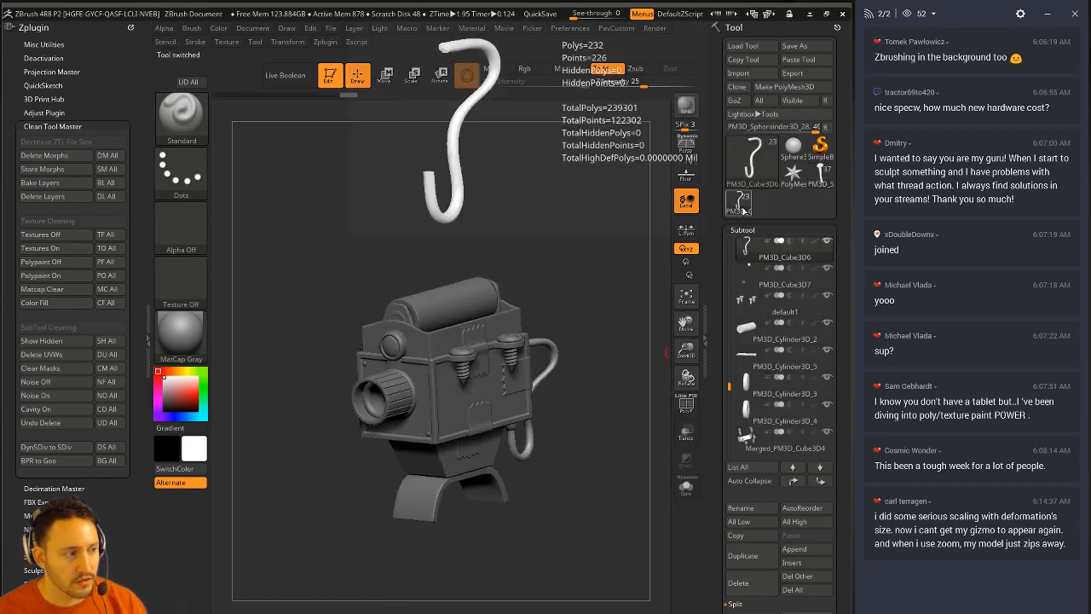
mouse_move(433, 223)
mouse_down()
mouse_move(545, 223)
mouse_move(444, 221)
mouse_up()
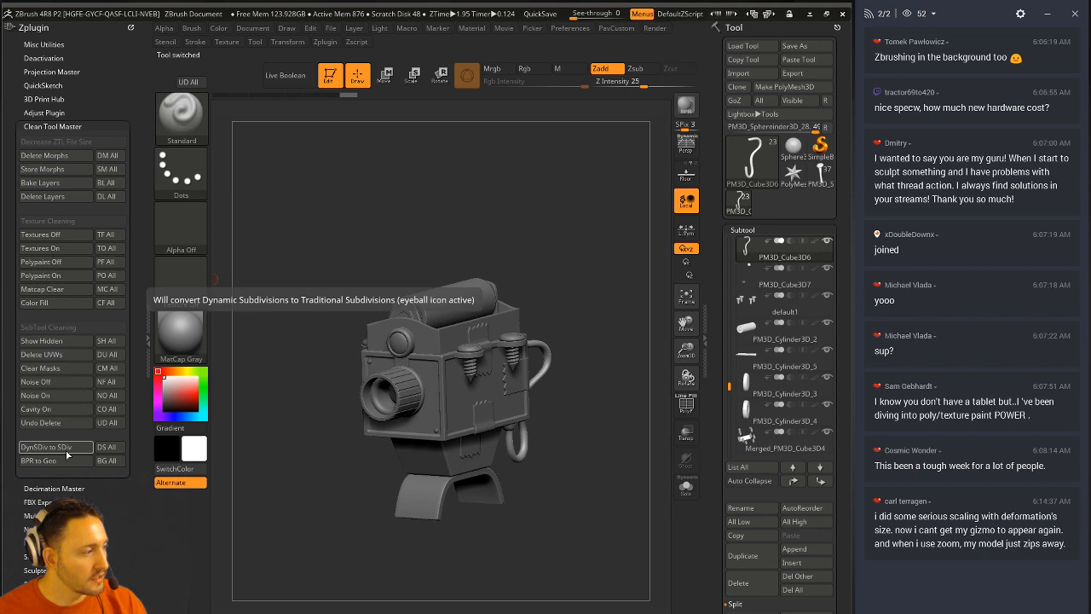
click(109, 452)
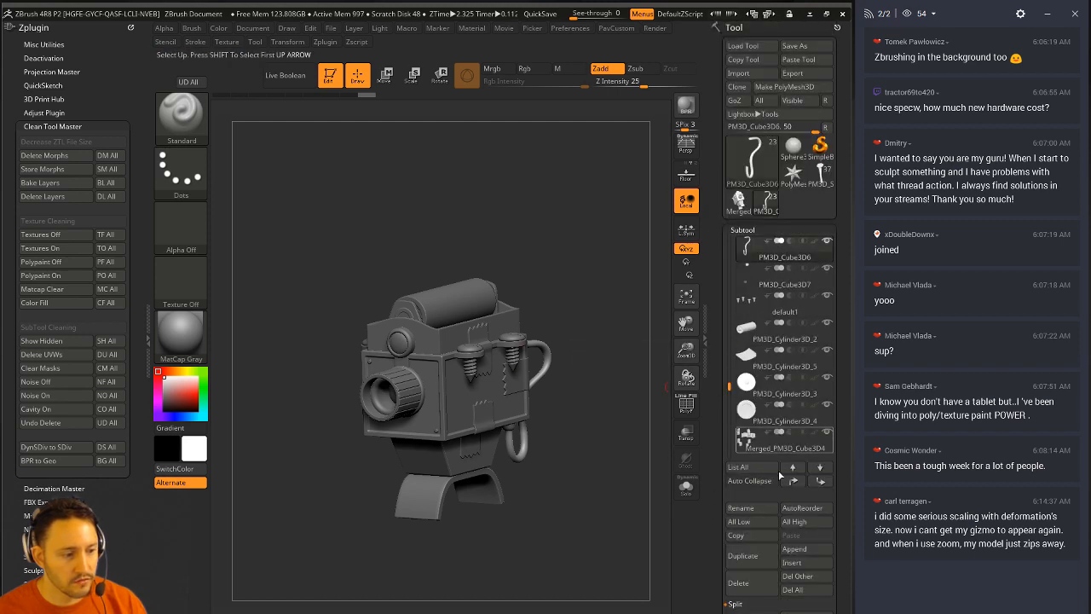
Step: Delete all subtools of the unmerged cannon and append the merged cannon to the pickle character
click(794, 588)
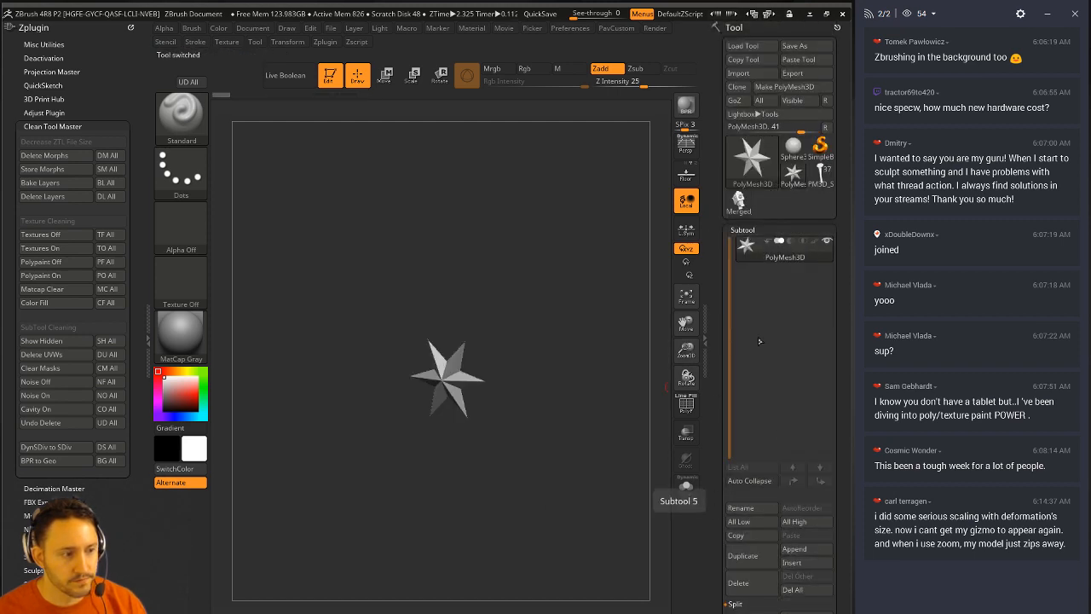
click(817, 185)
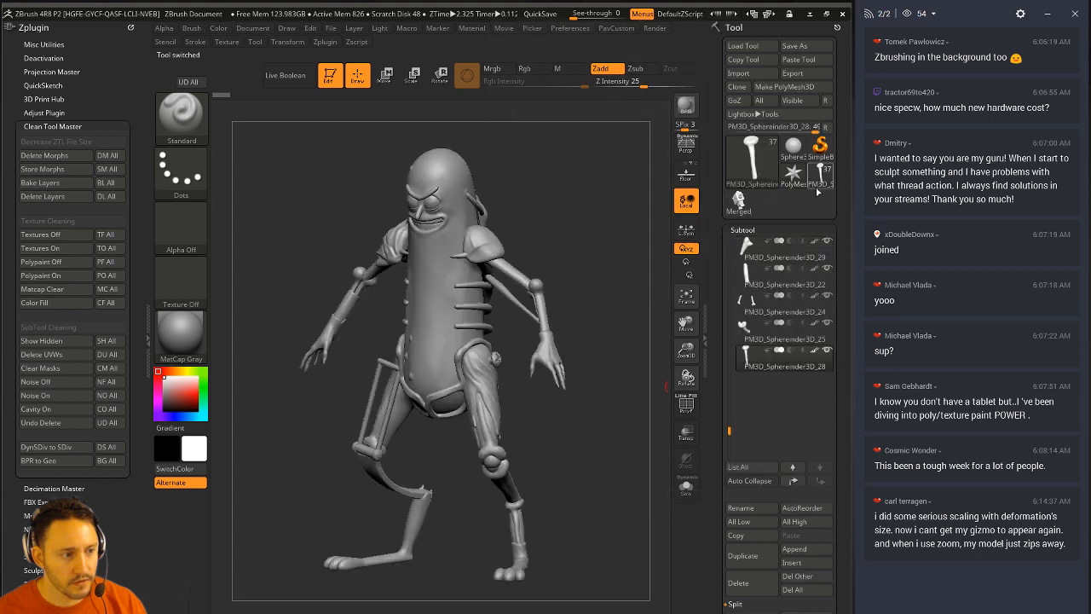
click(801, 550)
click(741, 498)
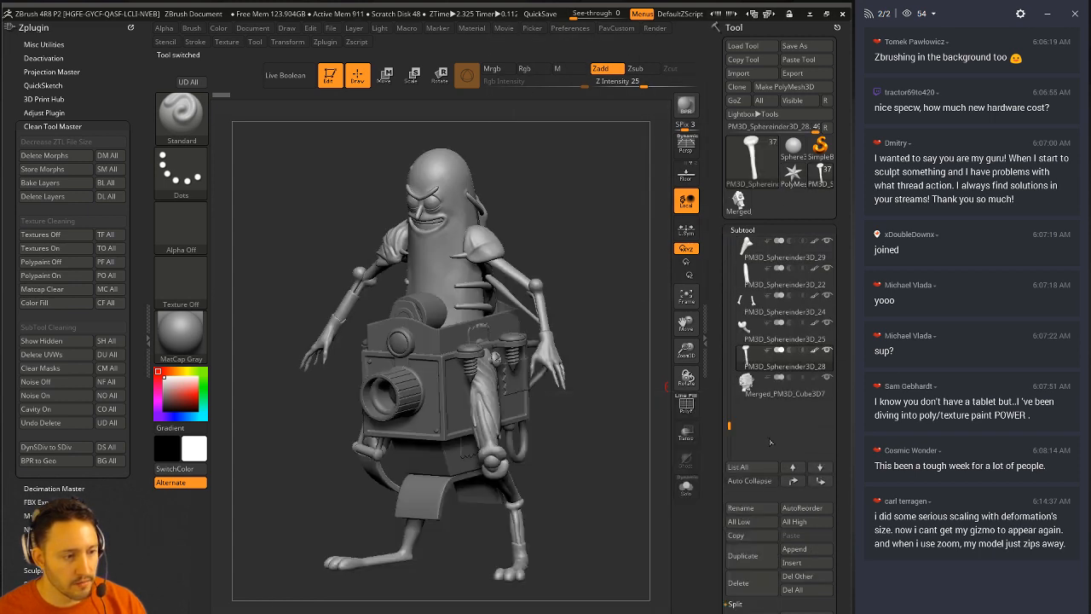
Step: Select the merged cannon on the character and scale it down uniformly with the gizmo
ctrl+right_drag(622, 297, 606, 234)
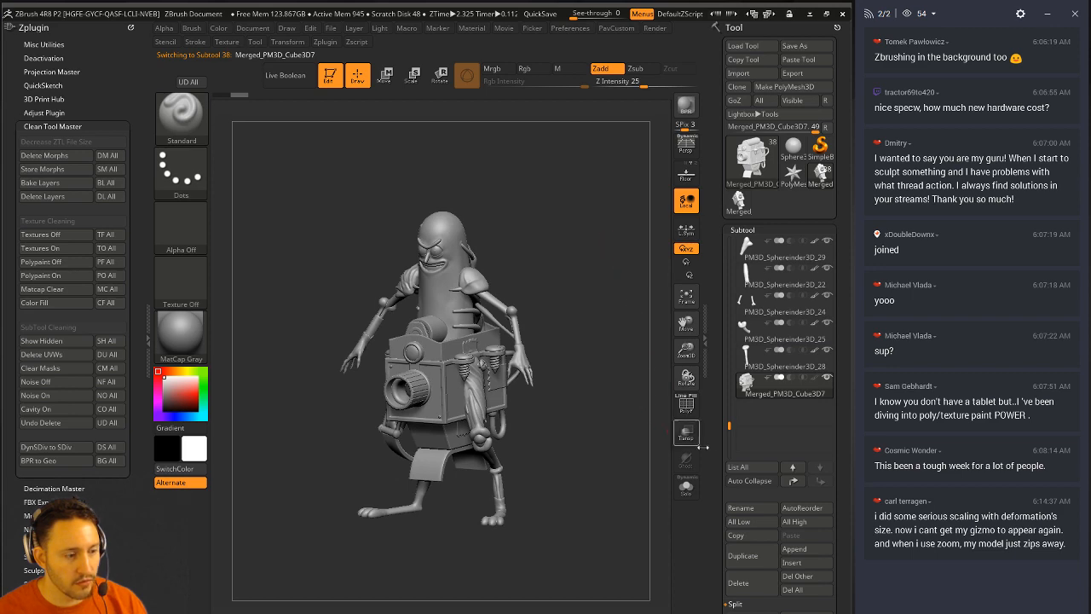
mouse_move(607, 359)
right_down()
mouse_move(580, 351)
mouse_move(596, 315)
right_up()
key(w)
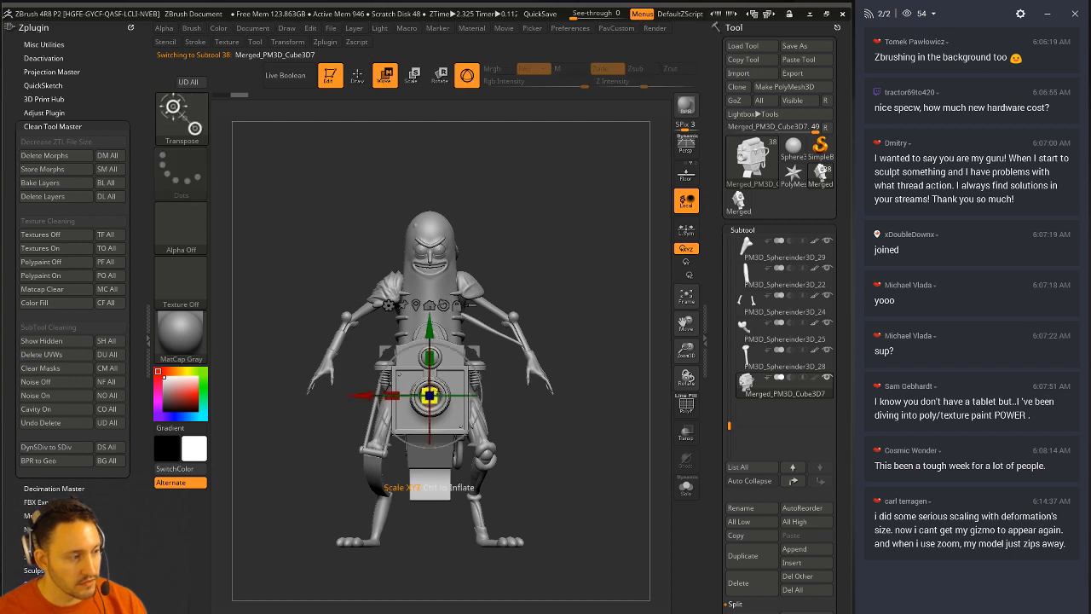
alt+right_drag(475, 336, 492, 371)
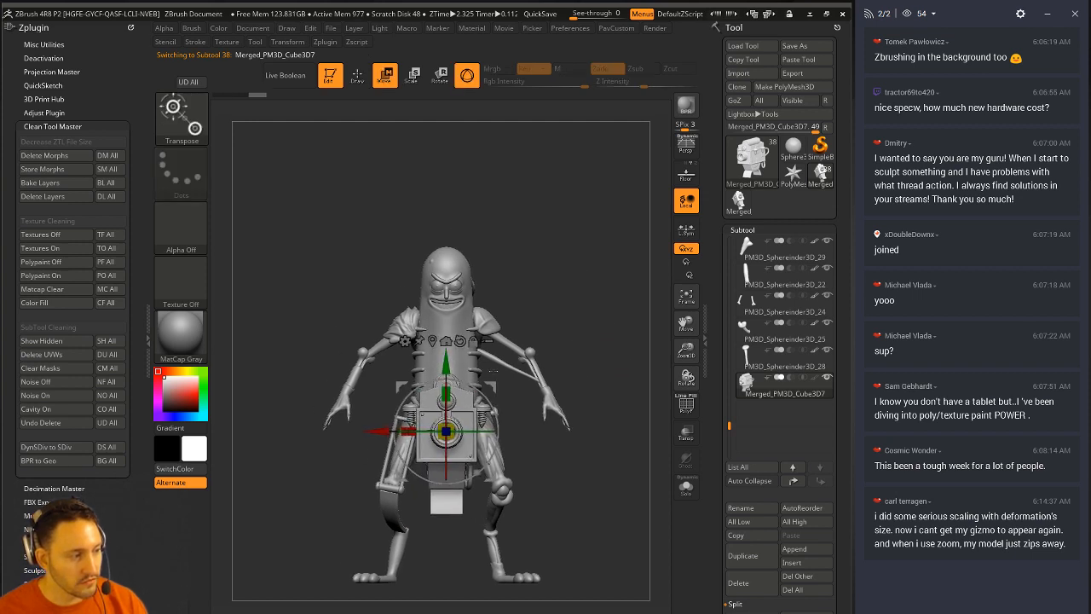
Step: Try moving the cannon up beside the character's head, then undo the move and leave the gizmo
drag(491, 371, 514, 219)
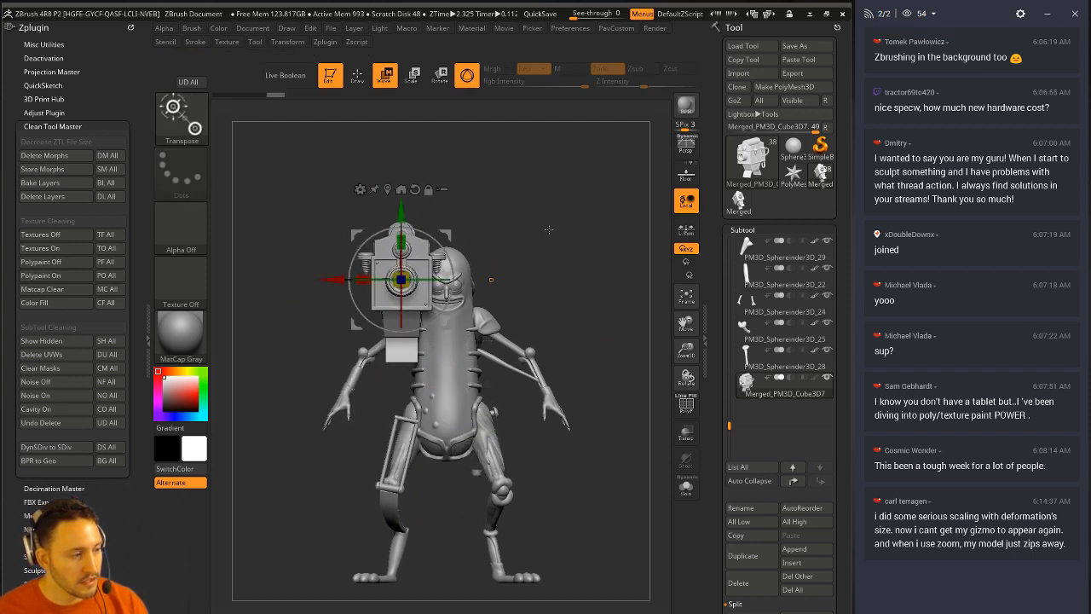
mouse_move(549, 229)
right_down()
mouse_move(498, 237)
mouse_move(507, 253)
mouse_move(546, 258)
mouse_move(550, 239)
mouse_move(588, 245)
mouse_move(534, 239)
mouse_move(572, 253)
right_up()
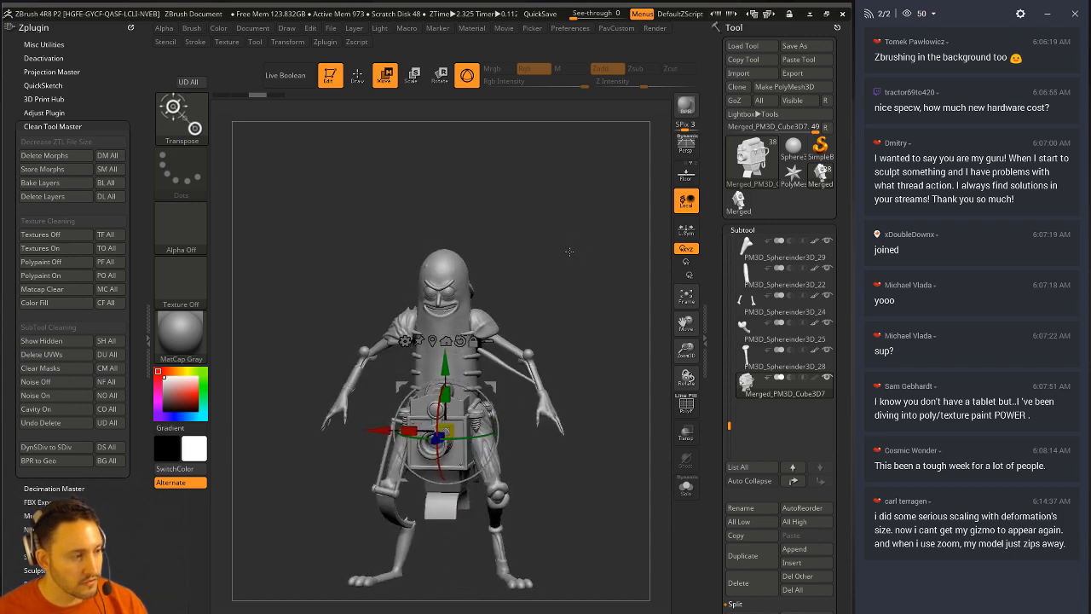
key(q)
right_drag(537, 184, 516, 192)
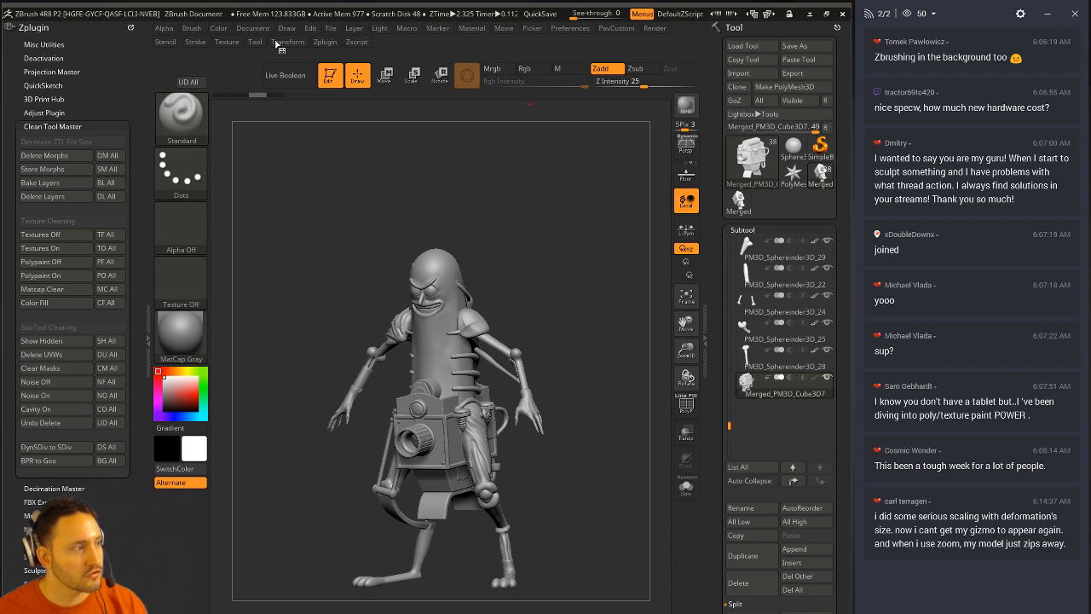
Step: Import the reference images 01.png and a2.png from the Reference folder as textures
click(226, 41)
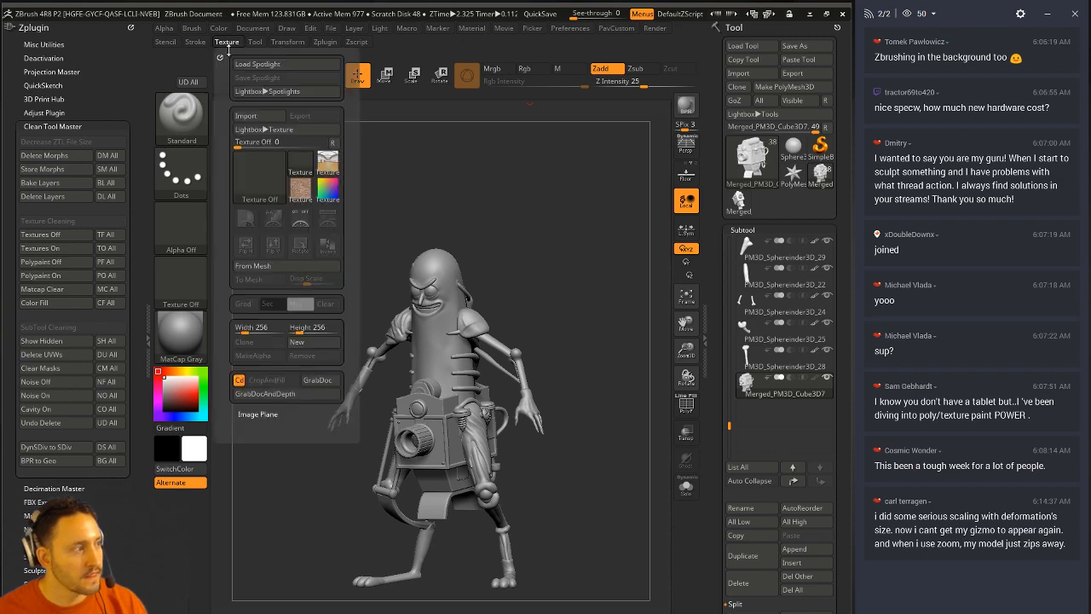
click(247, 126)
double_click(196, 89)
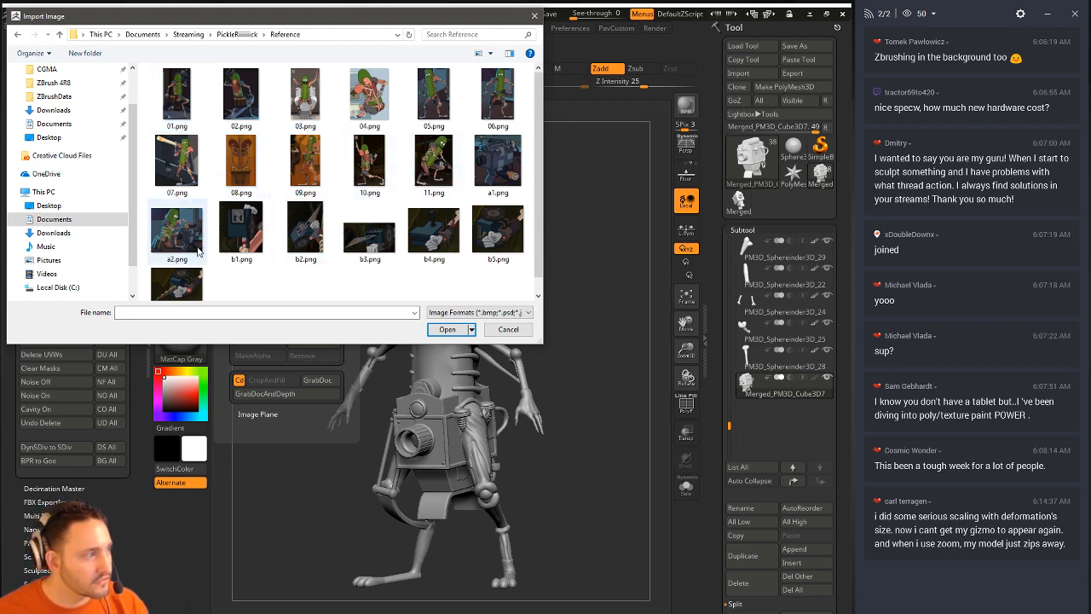
double_click(184, 102)
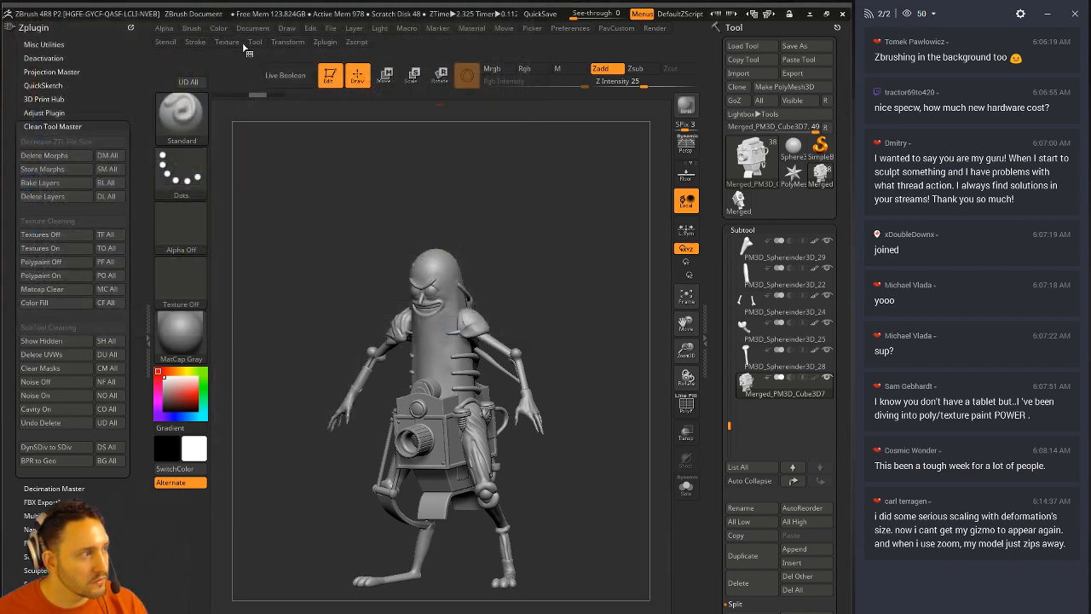
click(232, 43)
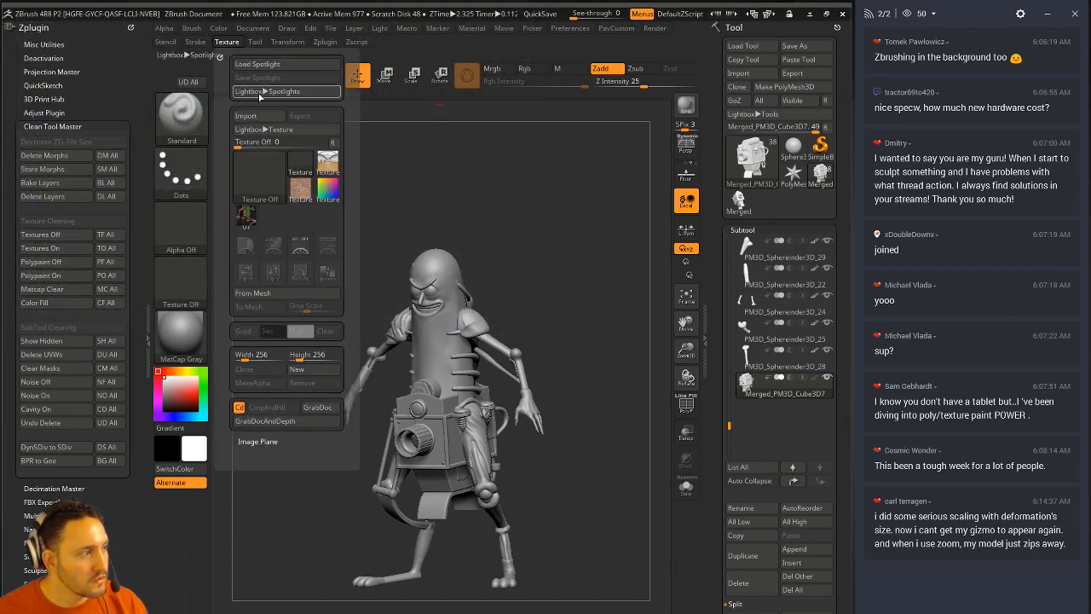
click(253, 122)
double_click(178, 232)
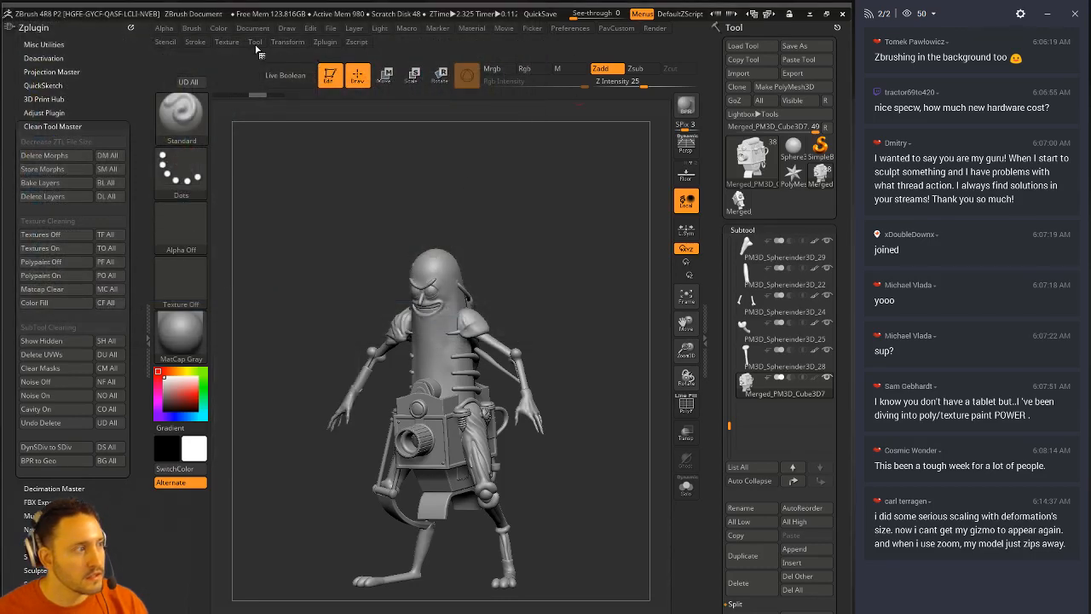
Step: Check the imported texture 01 and hide the plugin tray to free up canvas space
click(230, 43)
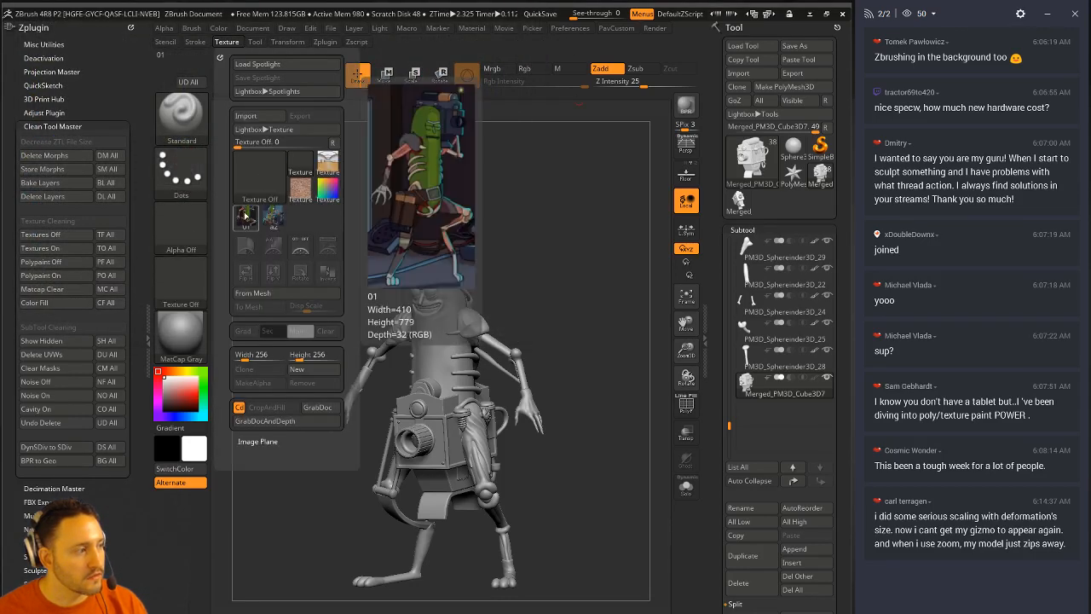
click(143, 243)
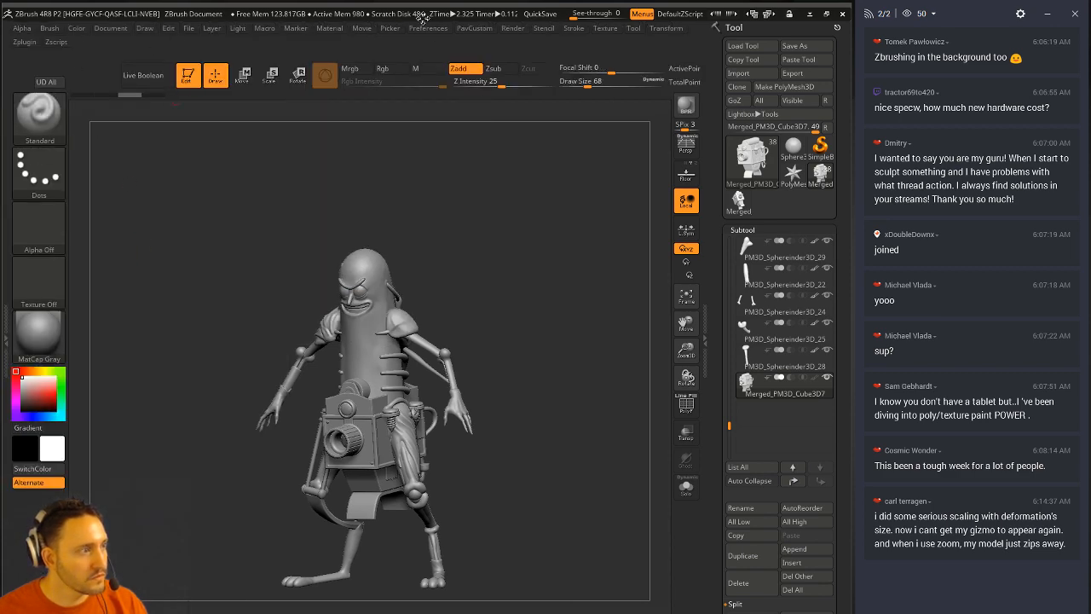
double_click(6, 136)
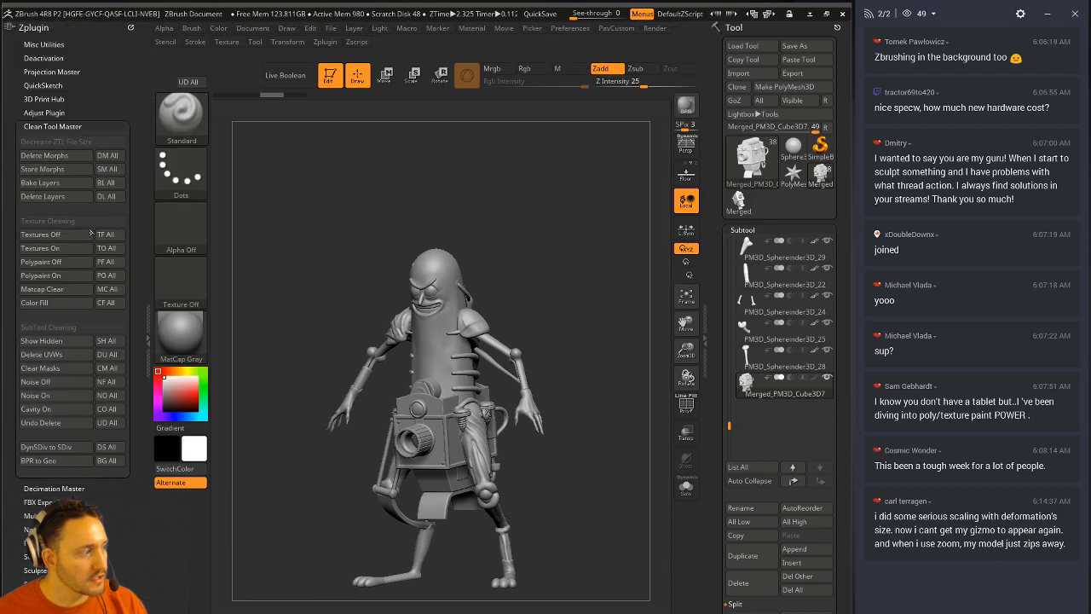
click(147, 310)
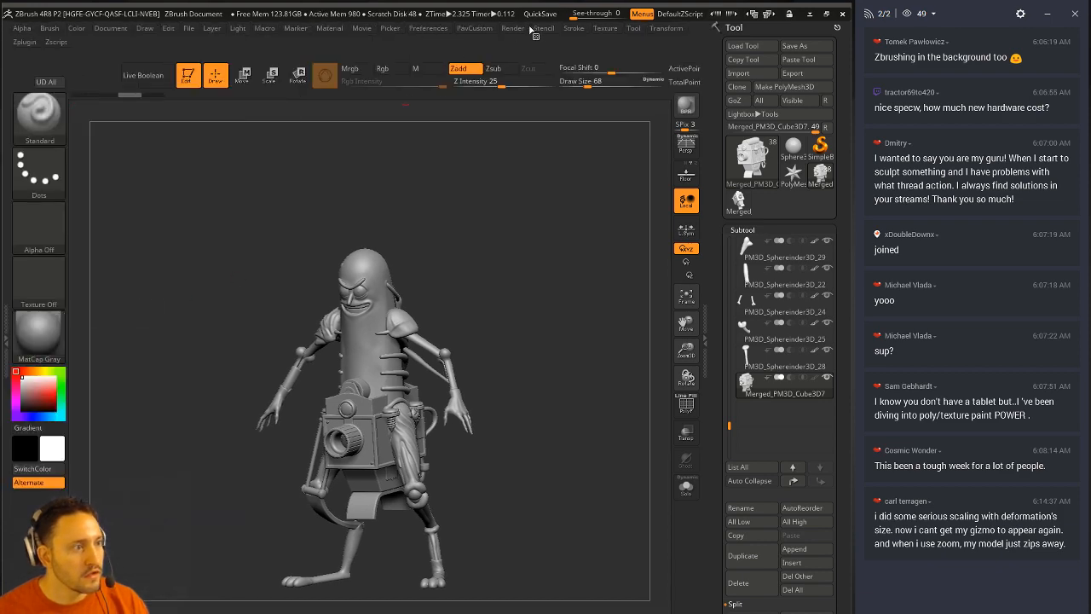
Step: Add texture 01 to Spotlight, scale it down and place it beside the character
click(604, 28)
click(624, 203)
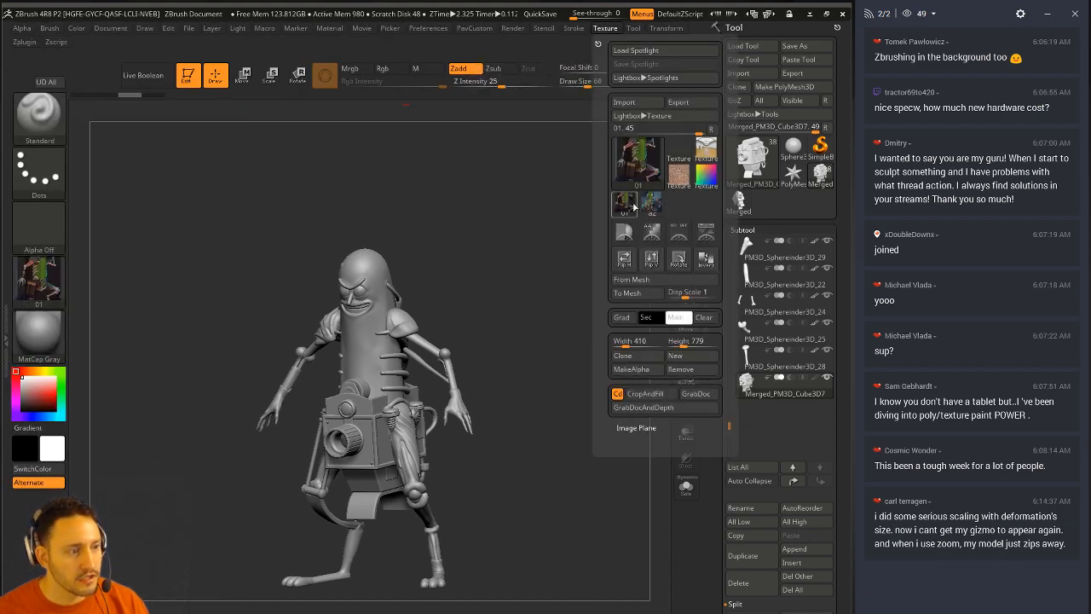
click(704, 231)
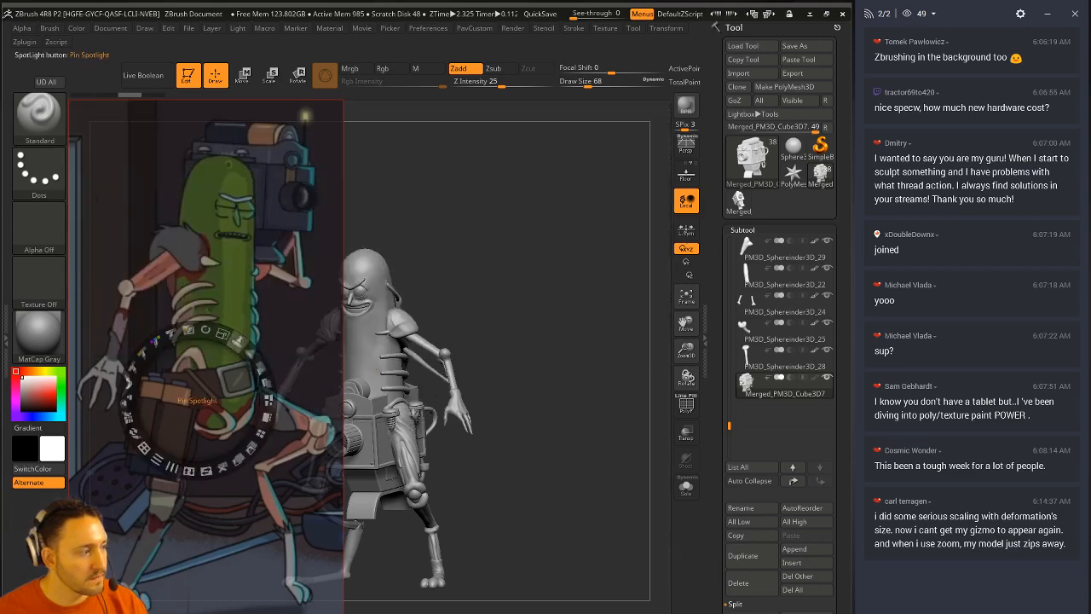
drag(222, 334, 175, 331)
drag(231, 271, 186, 324)
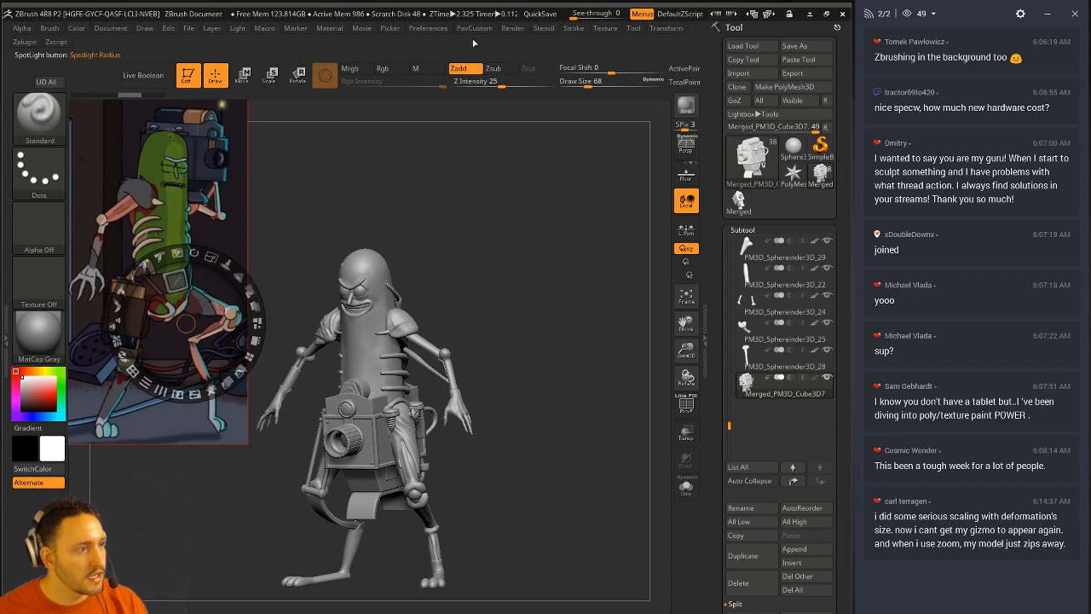
Step: Add texture a2 to Spotlight, shrink it and place it in the canvas's upper corner beside the character
click(610, 30)
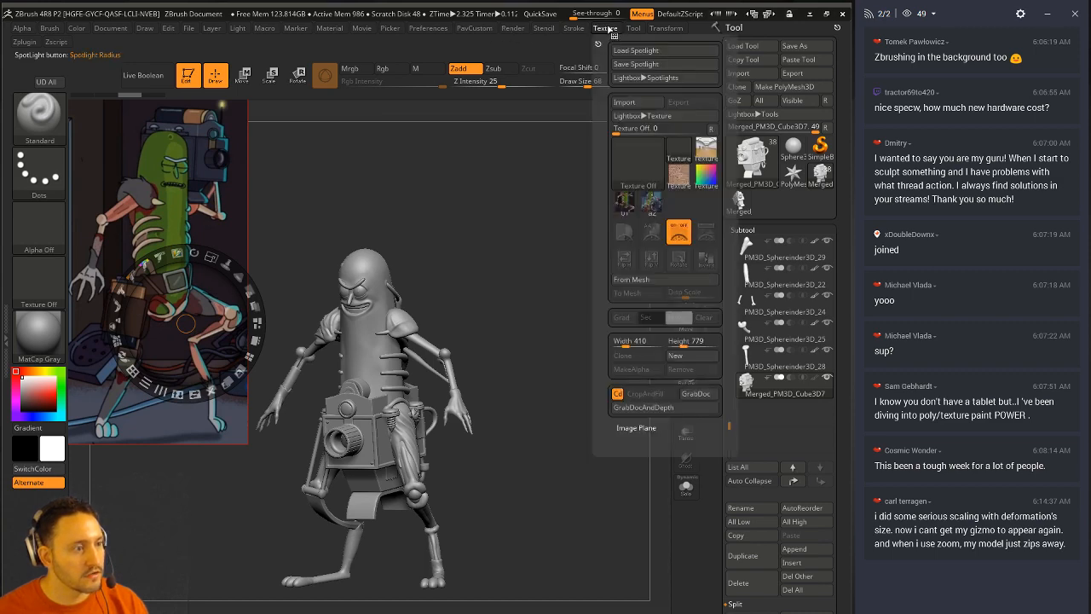
click(651, 205)
click(706, 233)
drag(299, 401, 262, 402)
click(375, 362)
drag(375, 362, 217, 152)
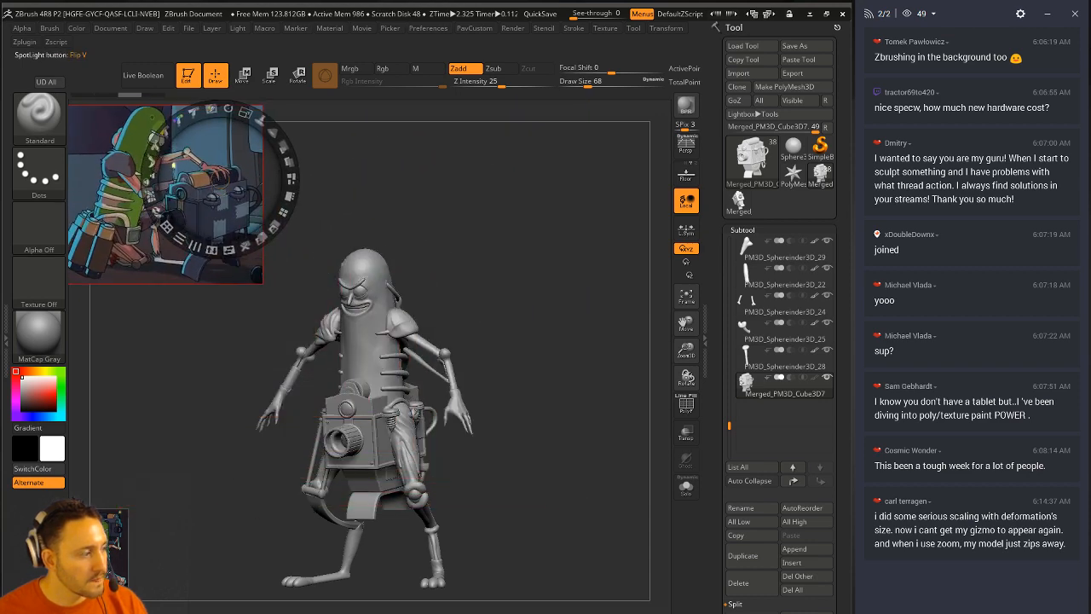
Step: Enlarge reference 01, stack it directly below a2, shift both toward the canvas edge and leave Spotlight editing
drag(148, 546, 147, 359)
drag(84, 393, 100, 345)
drag(173, 292, 193, 372)
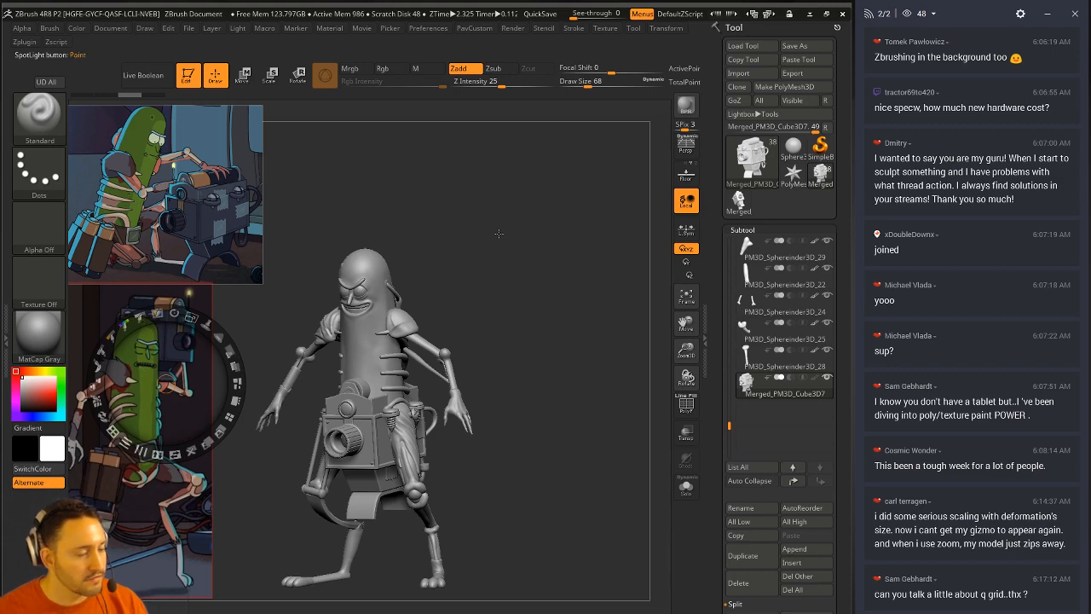
drag(583, 362, 576, 363)
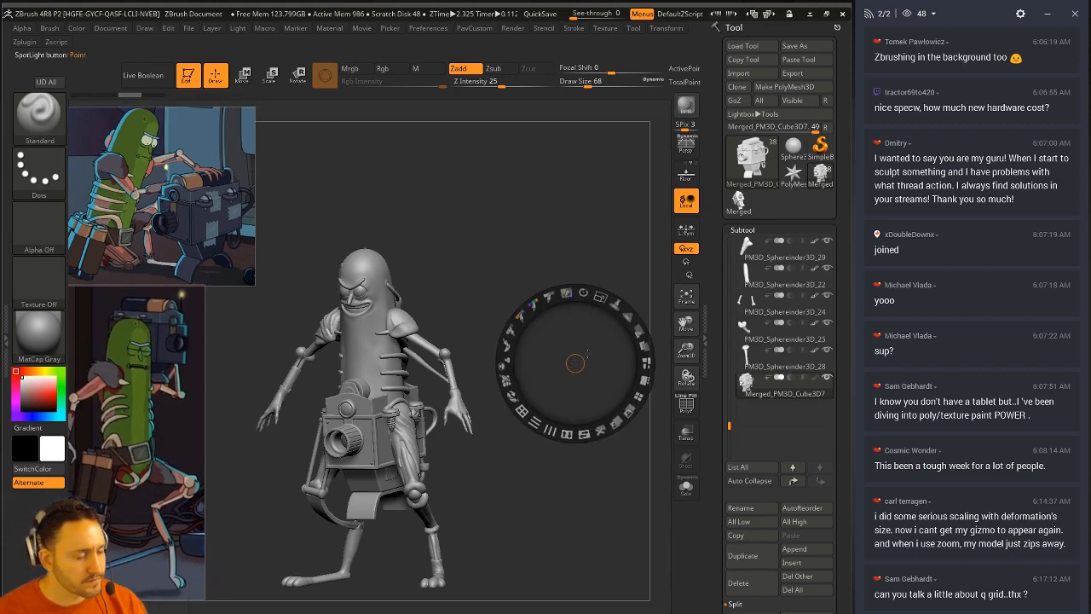
key(z)
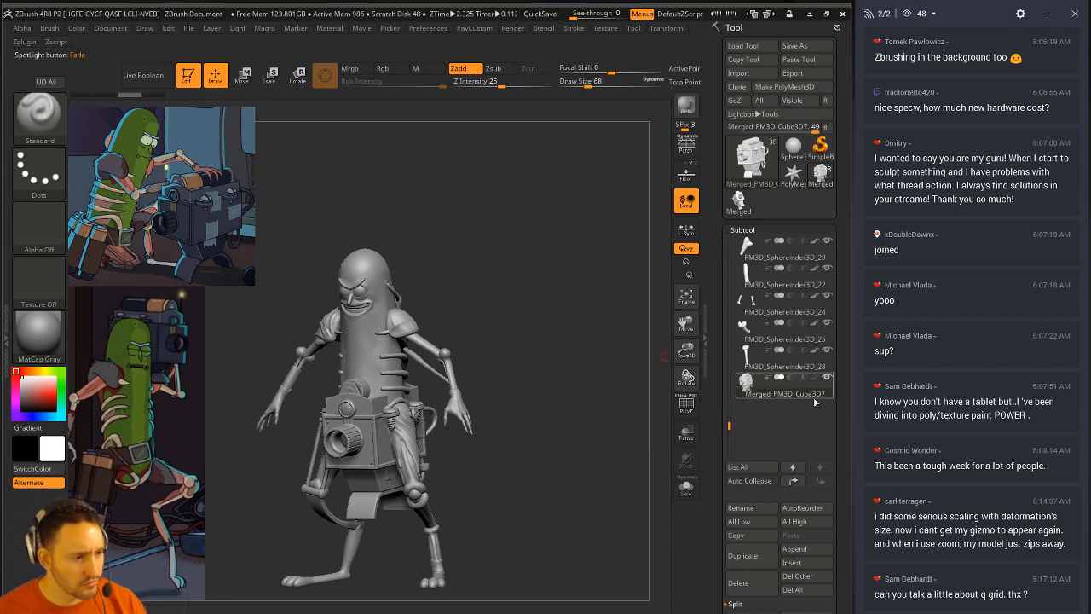
Step: Try moving the merged cannon up to the character's head and shoulder with the gizmo, working from several angles
shift+drag(545, 267, 468, 384)
key(w)
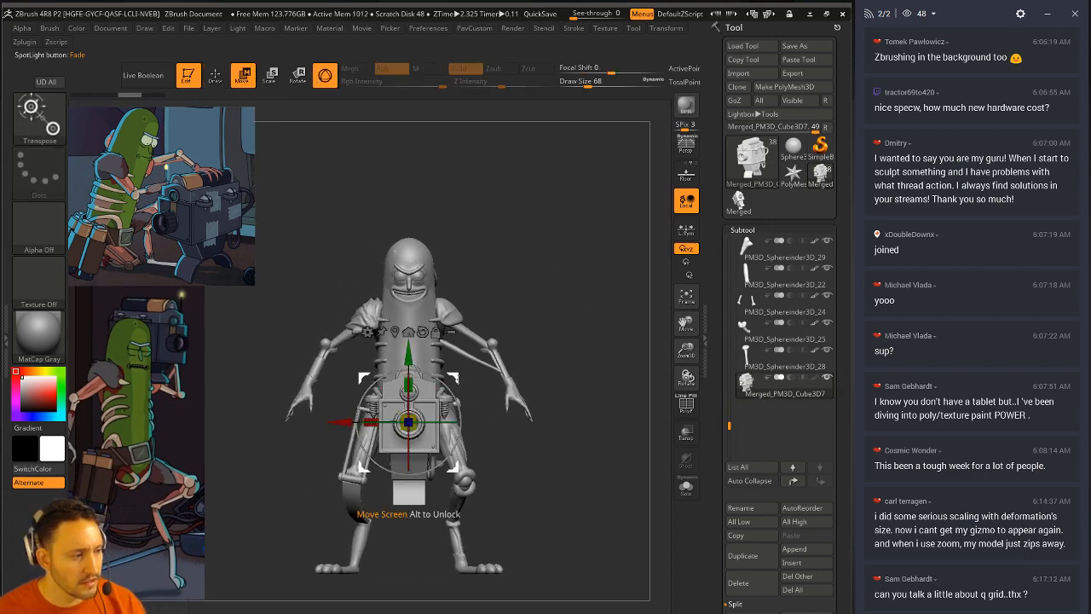
drag(409, 422, 368, 245)
drag(414, 199, 416, 202)
drag(503, 225, 478, 222)
drag(367, 247, 469, 273)
drag(519, 226, 596, 213)
Step: Turn on L.Sym and try fine-tuning the cannon's scale and height at the character's head
click(685, 230)
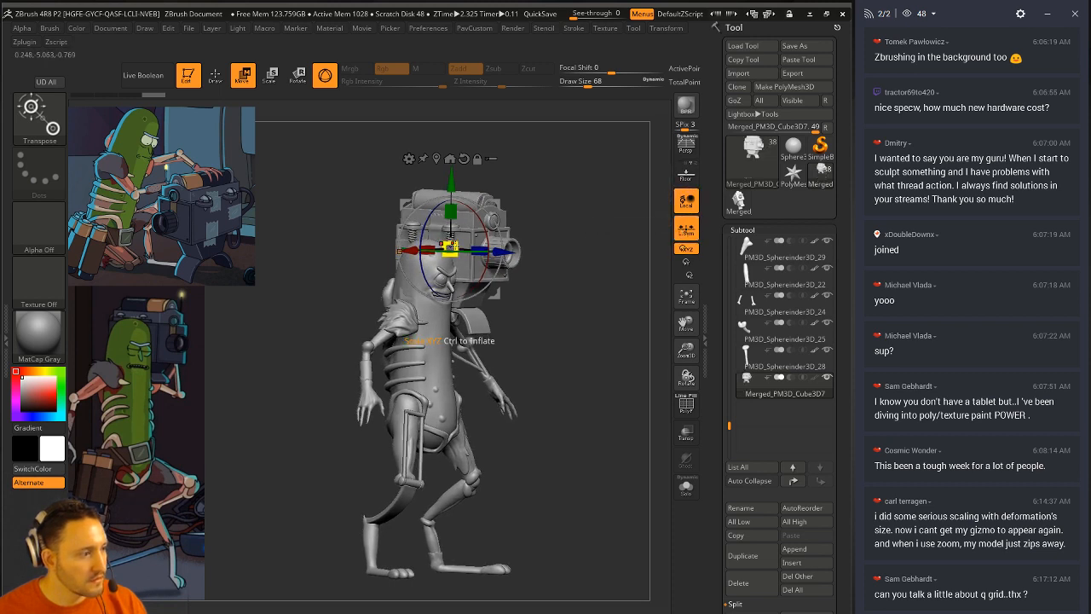
drag(450, 247, 450, 245)
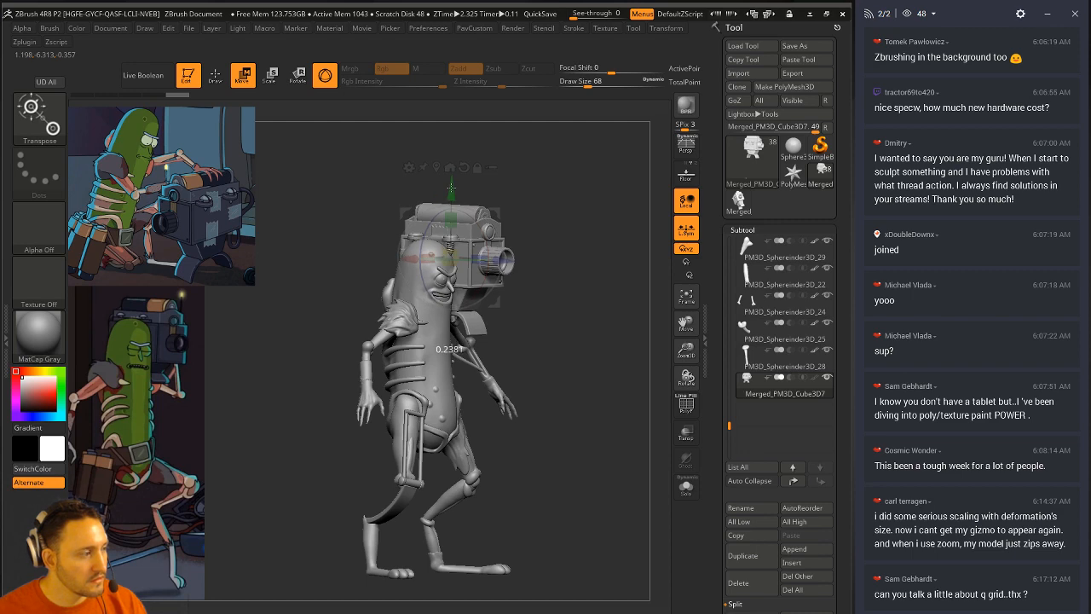
drag(451, 187, 451, 181)
drag(550, 198, 497, 461)
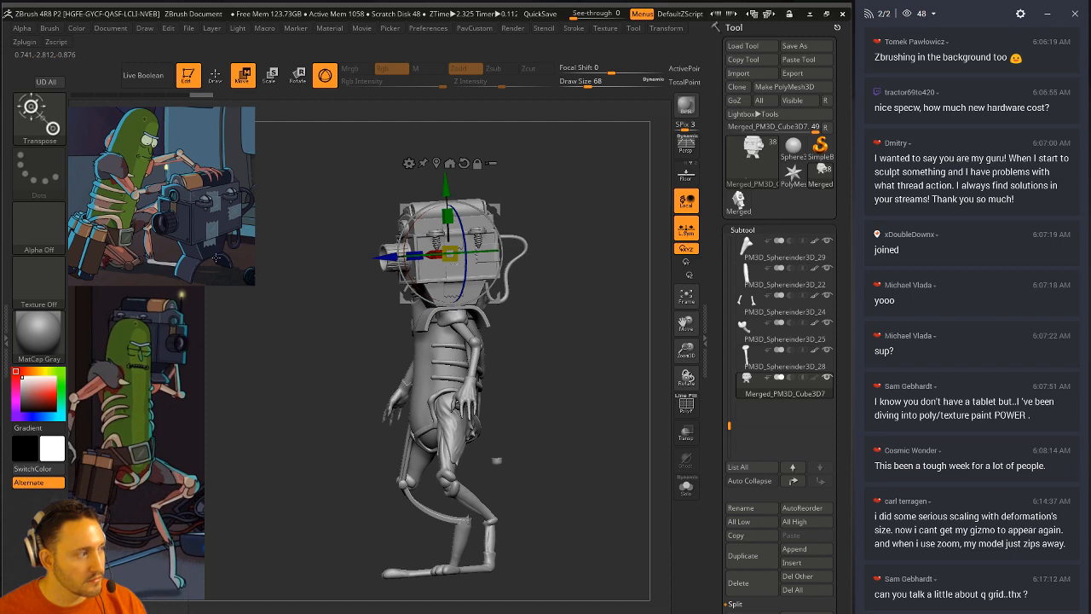
drag(498, 394, 619, 343)
Step: Undo the cannon's move up to the head and the adjustments made there
key(ctrl+z)
key(ctrl+z)
key(ctrl+z)
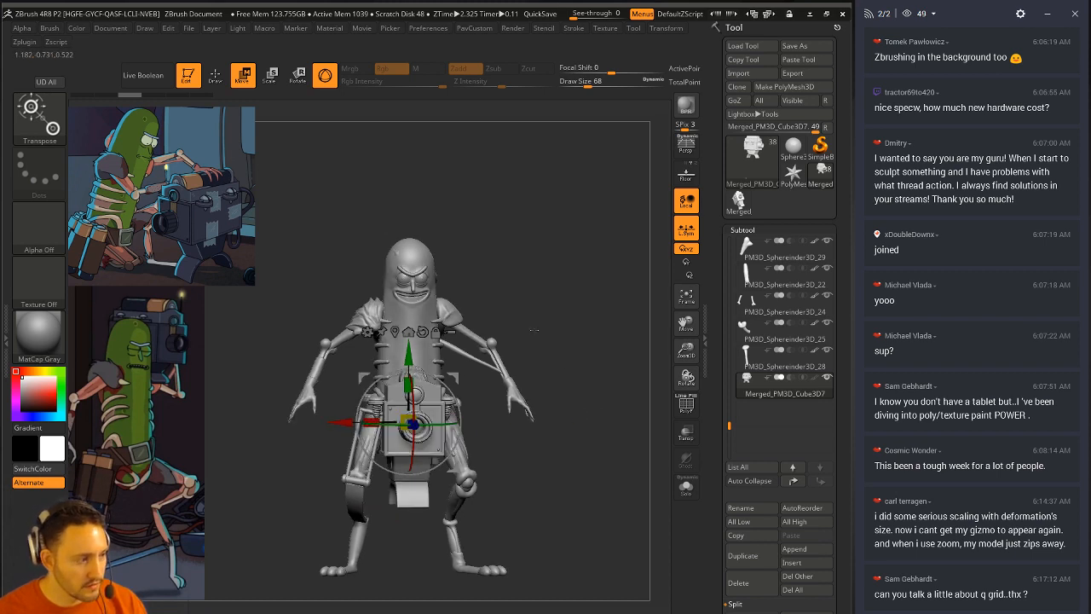
Step: Adjust the cannon's size and height in front of the pelvis with the gizmo, and return to Draw mode
drag(408, 421, 398, 427)
drag(543, 284, 543, 316)
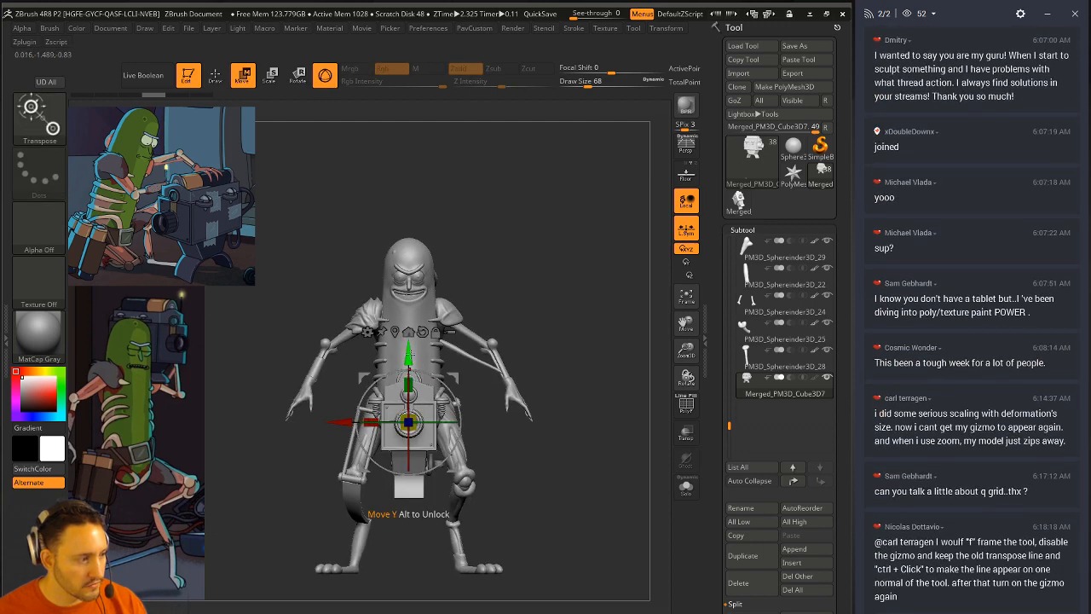
drag(409, 353, 409, 447)
mouse_move(546, 480)
mouse_down()
mouse_move(515, 478)
mouse_move(532, 462)
mouse_move(570, 365)
mouse_move(589, 399)
mouse_up()
key(q)
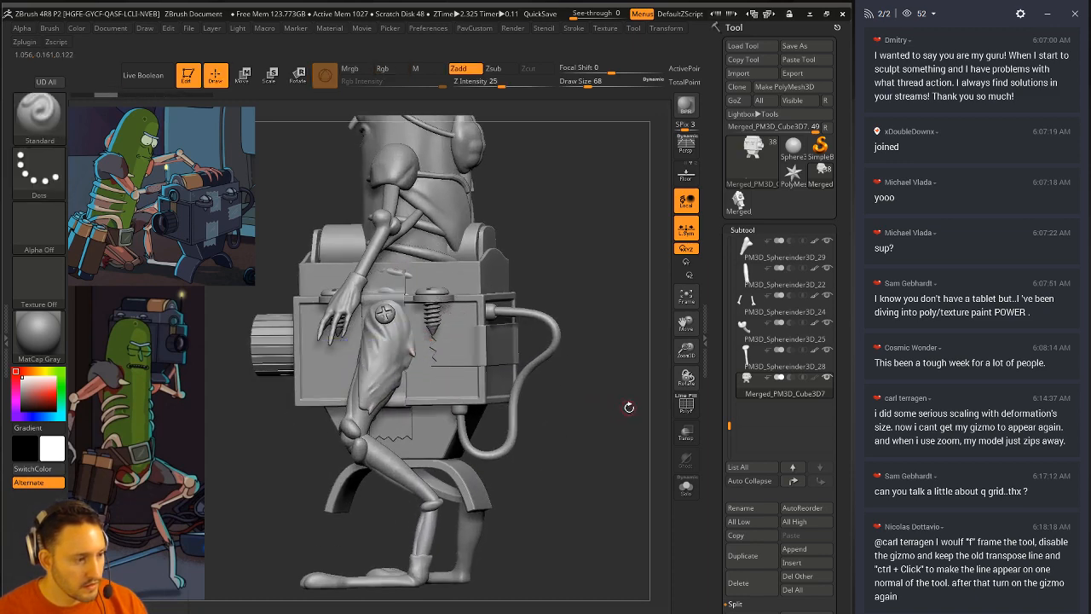
Step: Open the cannon's Masking options and turn on ViewMask
drag(729, 400, 732, 254)
mouse_move(729, 491)
mouse_down()
mouse_move(731, 465)
mouse_move(732, 479)
mouse_up()
click(737, 522)
click(743, 402)
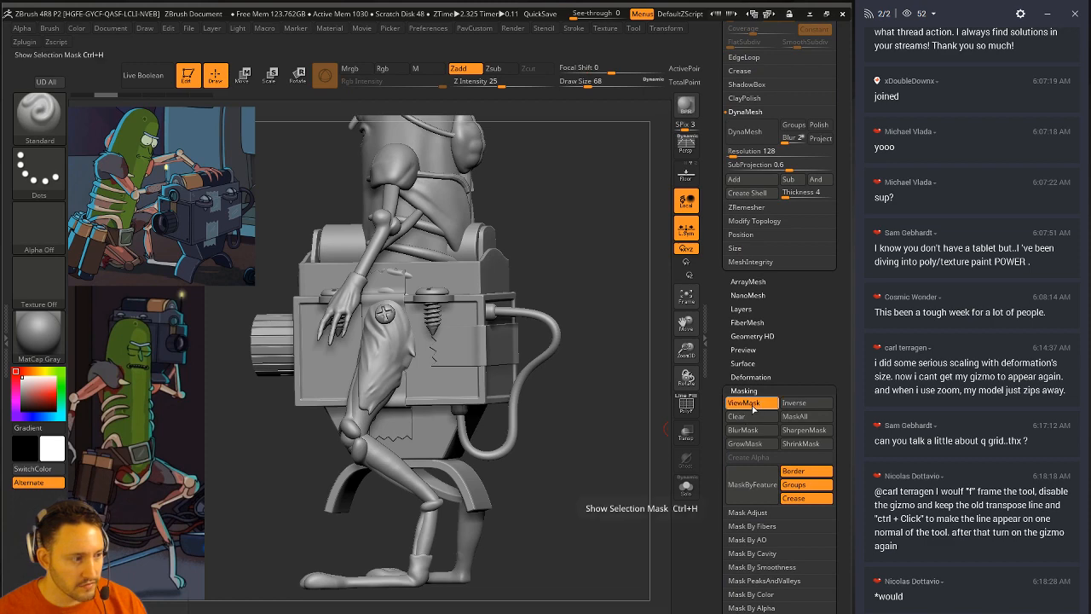
Step: Look up the Undo Delete option of the Clean Tool Master plugin and check the cannon against the body
drag(584, 438, 586, 386)
drag(591, 444, 634, 473)
click(6, 165)
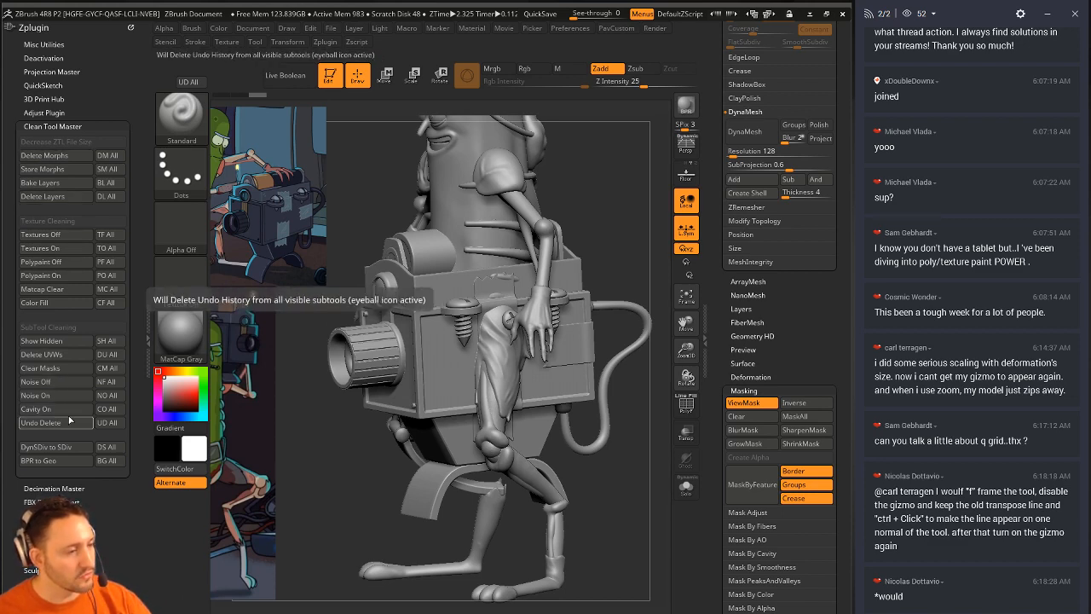
mouse_move(624, 179)
mouse_down()
mouse_move(640, 174)
mouse_move(631, 158)
mouse_move(642, 169)
mouse_move(468, 359)
mouse_up()
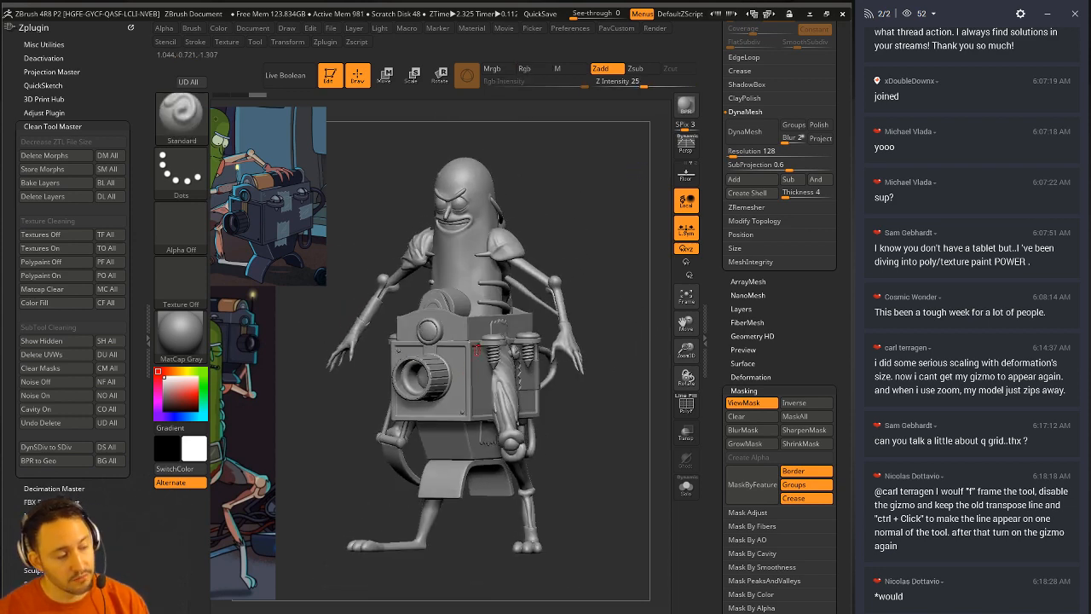
drag(588, 169, 607, 182)
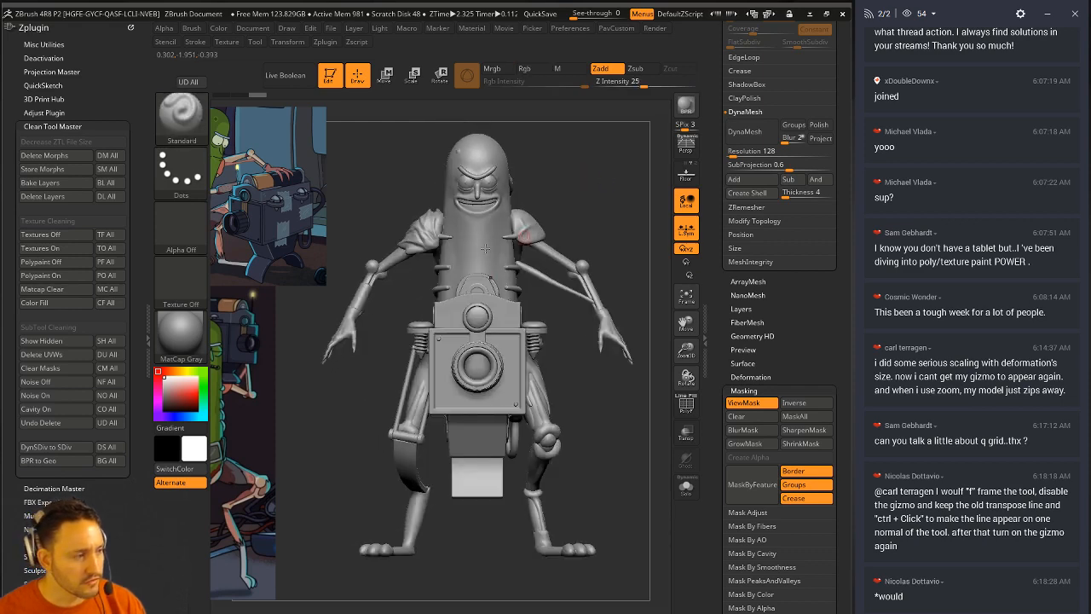
click(147, 286)
Step: Move the cannon down in front of the character's legs and scale it down slightly with the gizmo
key(w)
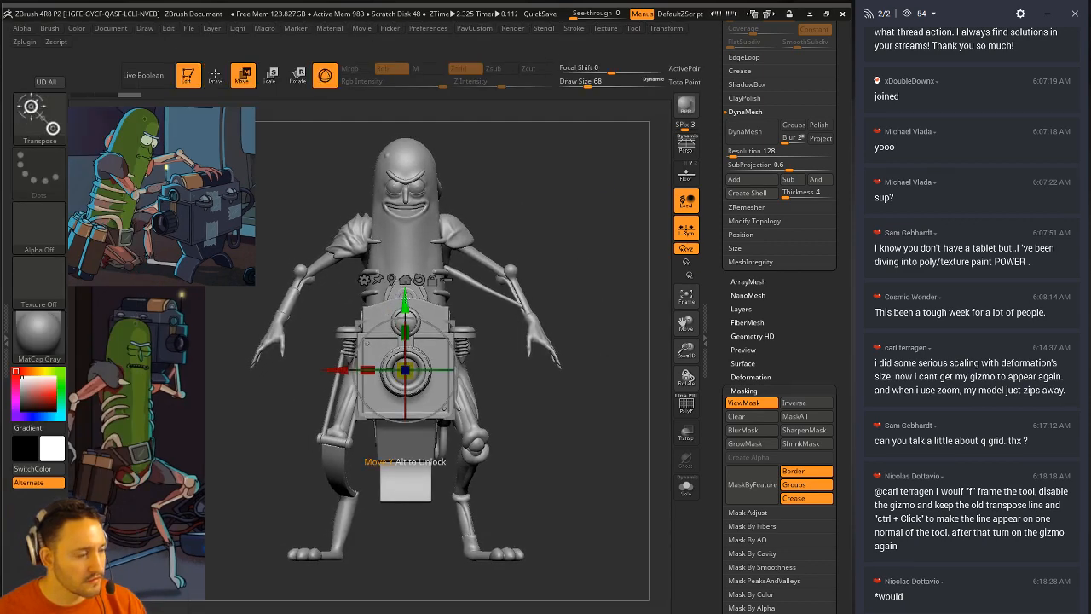
mouse_move(405, 461)
mouse_down()
mouse_move(379, 460)
mouse_move(426, 458)
mouse_up()
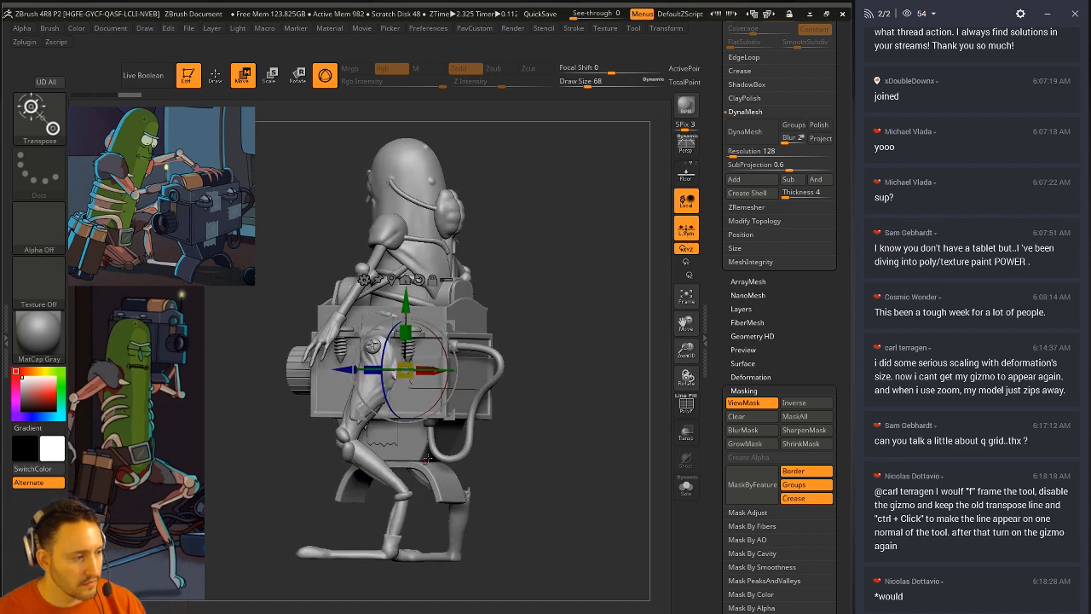
shift+drag(467, 317, 405, 379)
drag(405, 447, 397, 449)
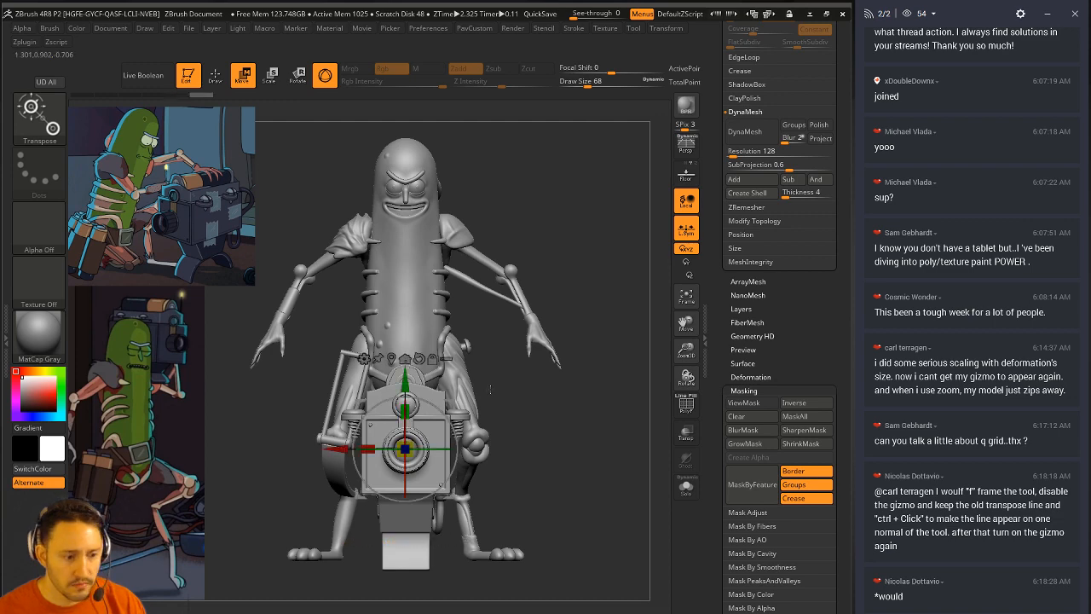
drag(403, 378, 403, 395)
ctrl+right_drag(560, 422, 595, 397)
mouse_move(595, 397)
mouse_down()
mouse_move(554, 403)
mouse_move(580, 388)
mouse_up()
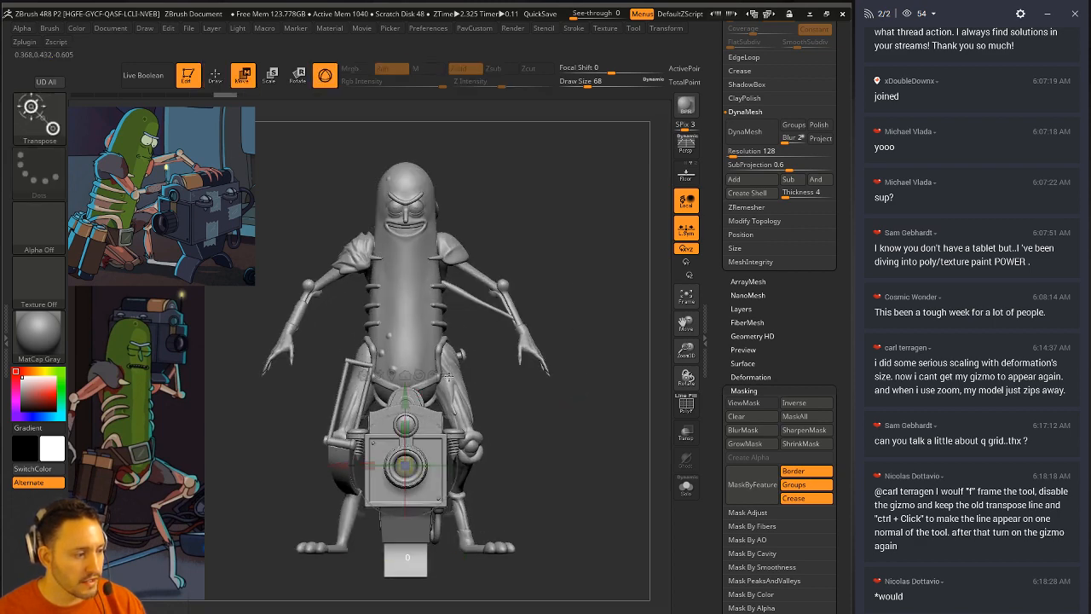
Step: Turn on the gizmo's multi-subtool transpose mode and select all visible subtools
click(445, 376)
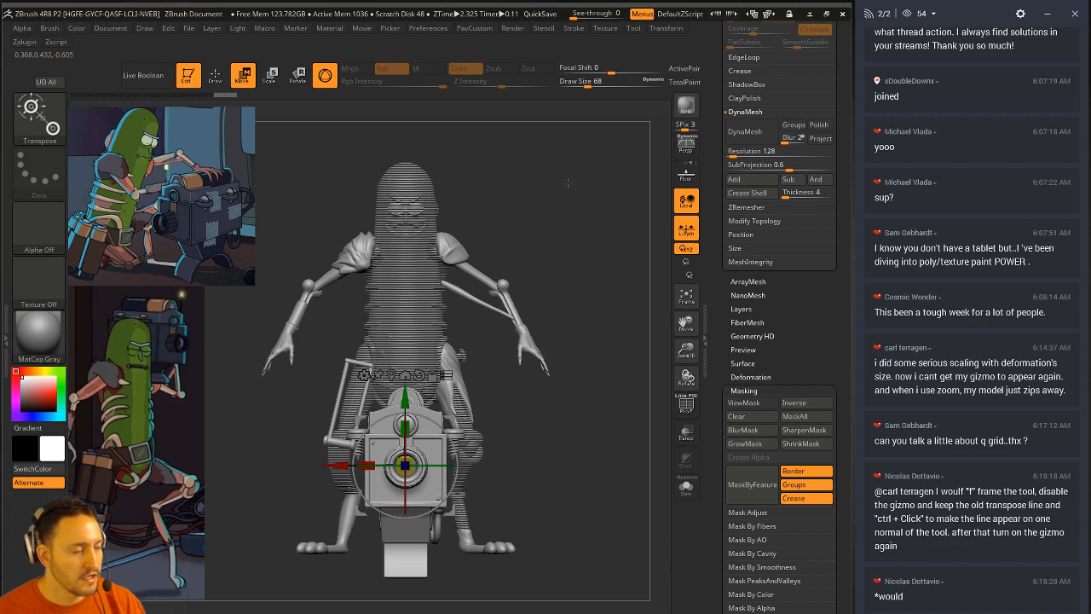
mouse_move(577, 183)
mouse_down()
mouse_move(554, 195)
mouse_move(581, 196)
mouse_up()
key(ctrl+shift)
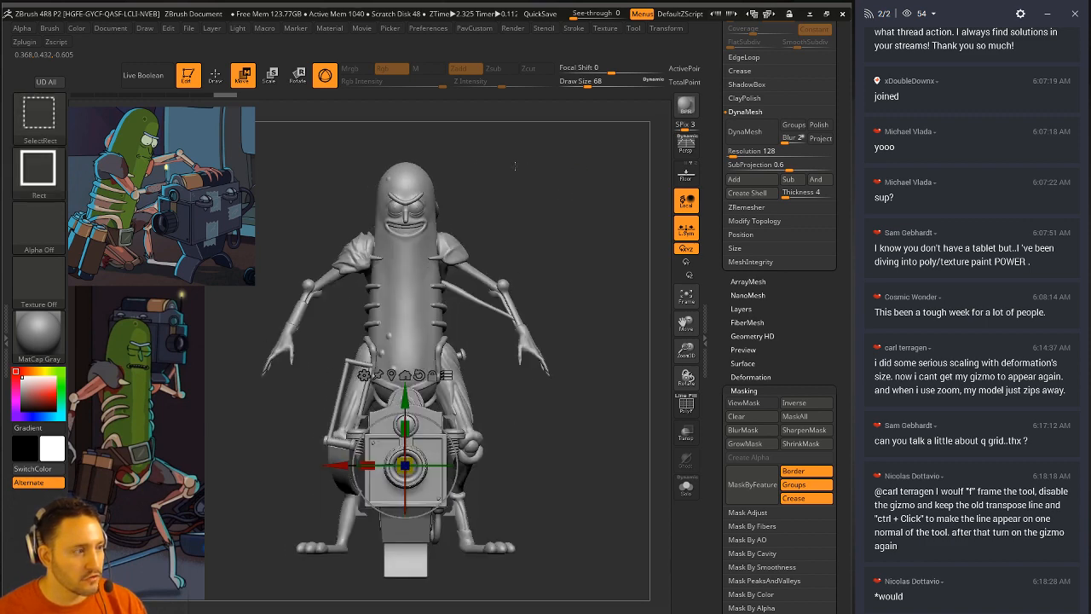
Step: Try out multi-subtool selection by box-selecting the upper body and toggling the leg brace and pickle body, and reselect all subtools
ctrl+shift+drag(303, 143, 515, 303)
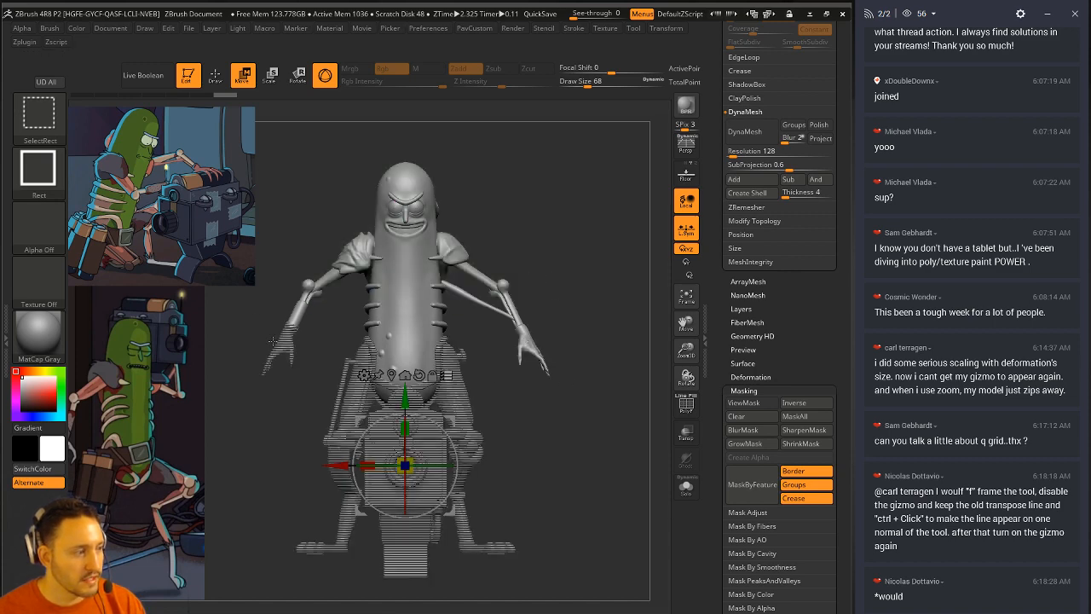
ctrl+shift+drag(325, 367, 353, 442)
ctrl+shift+click(369, 344)
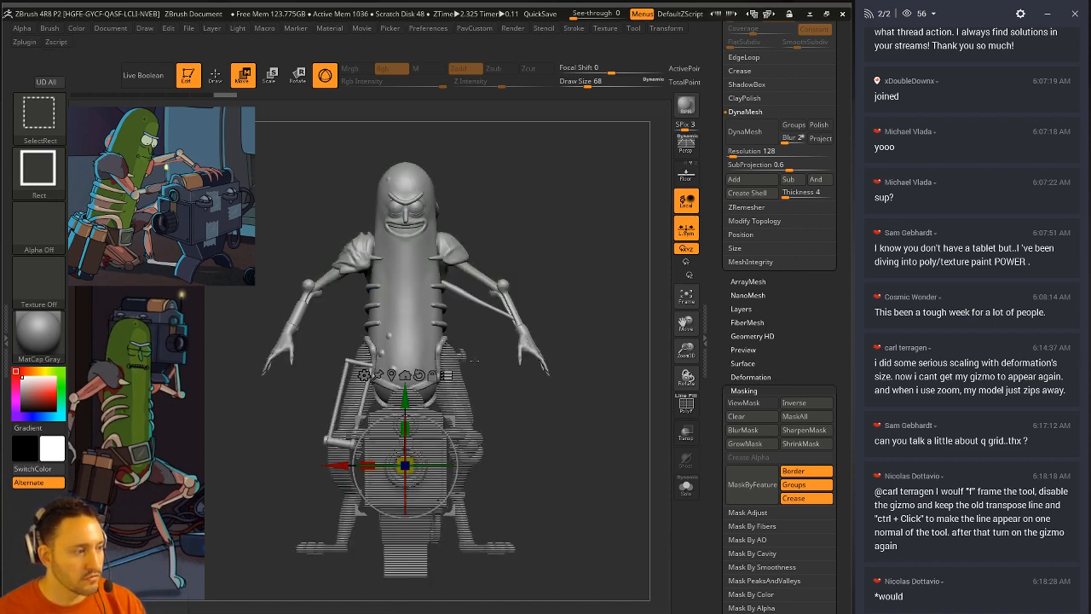
ctrl+shift+click(407, 220)
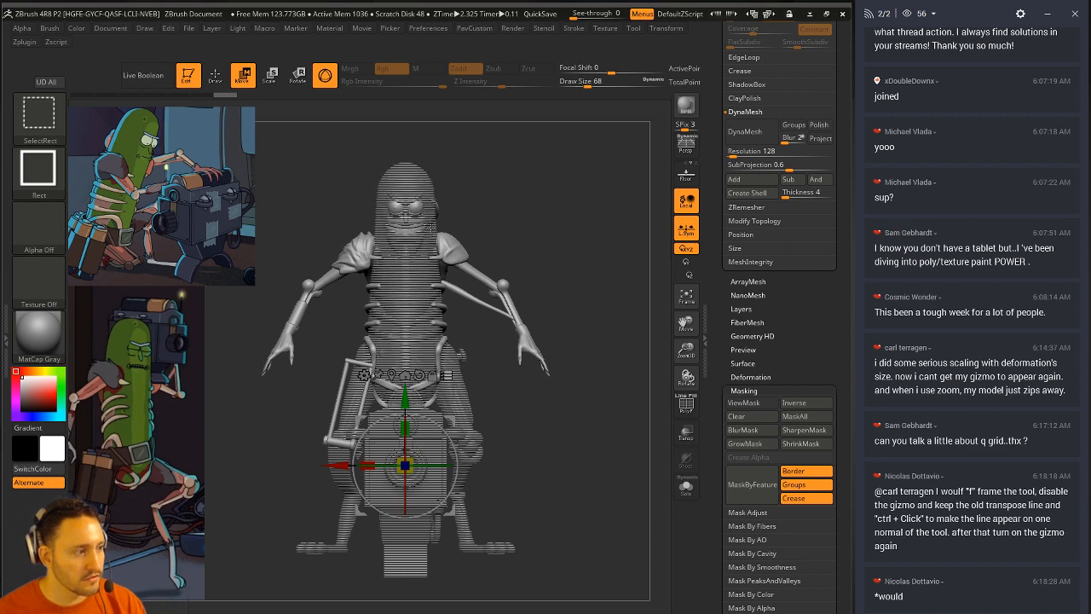
ctrl+shift+click(588, 429)
key(f)
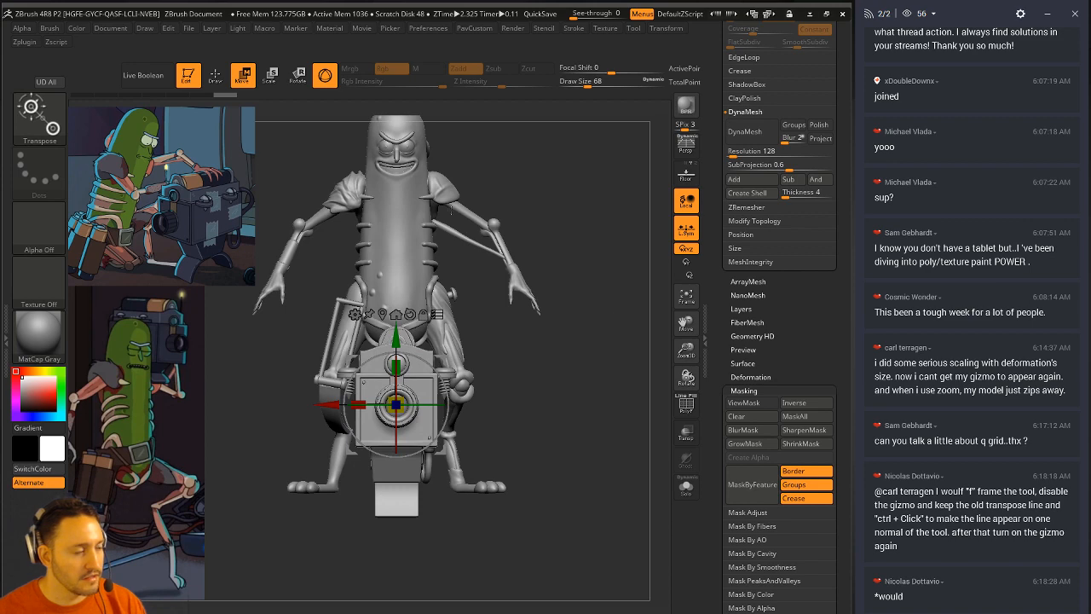
Step: Show the cannon's polygroups with PolyFrame and split it with Split To Similar Parts, accepting the non-undoable operation
drag(548, 340, 547, 419)
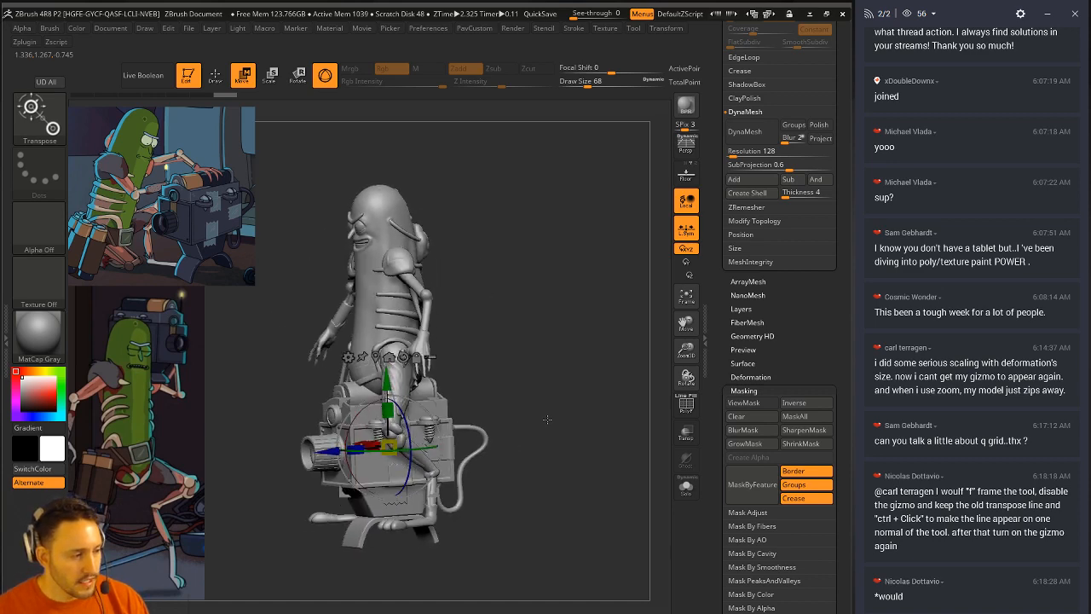
drag(540, 410, 596, 388)
drag(723, 194, 724, 351)
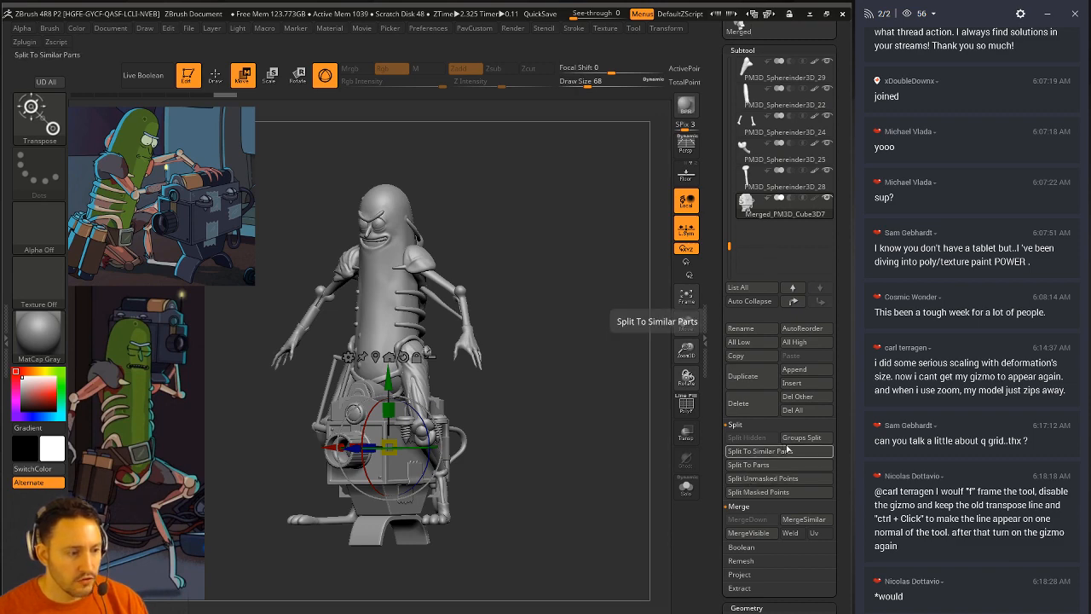
click(678, 413)
drag(530, 415, 584, 444)
key(f)
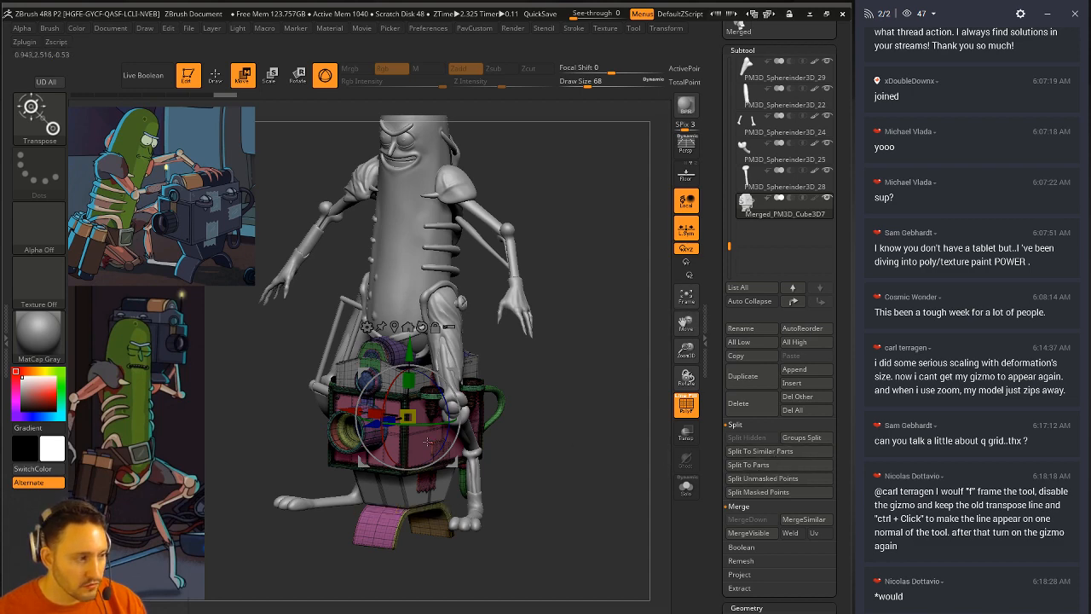
mouse_move(567, 401)
mouse_down()
mouse_move(641, 405)
mouse_move(589, 402)
mouse_up()
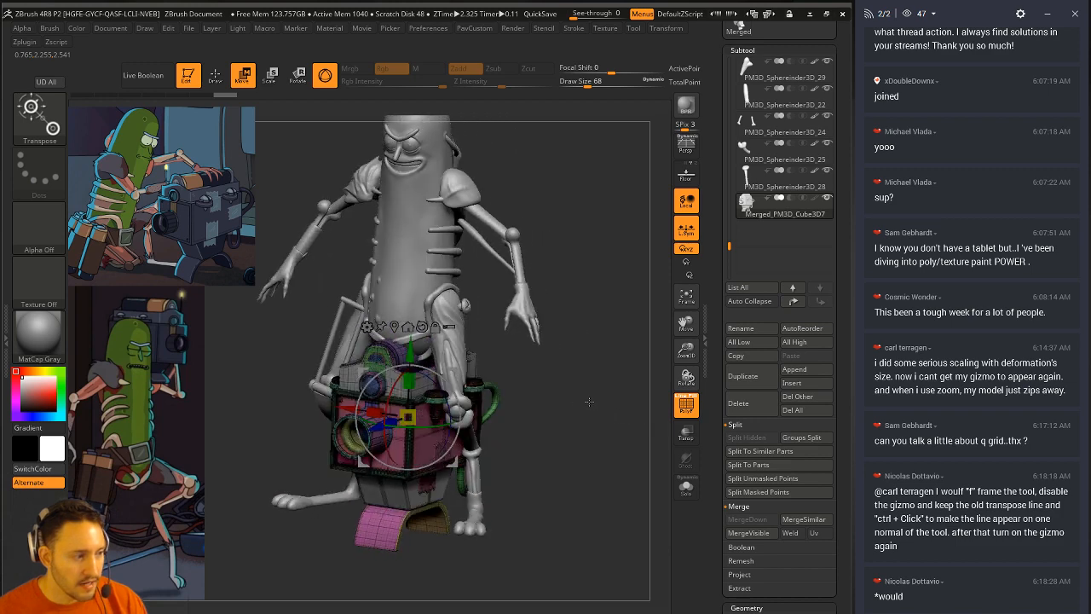
click(764, 452)
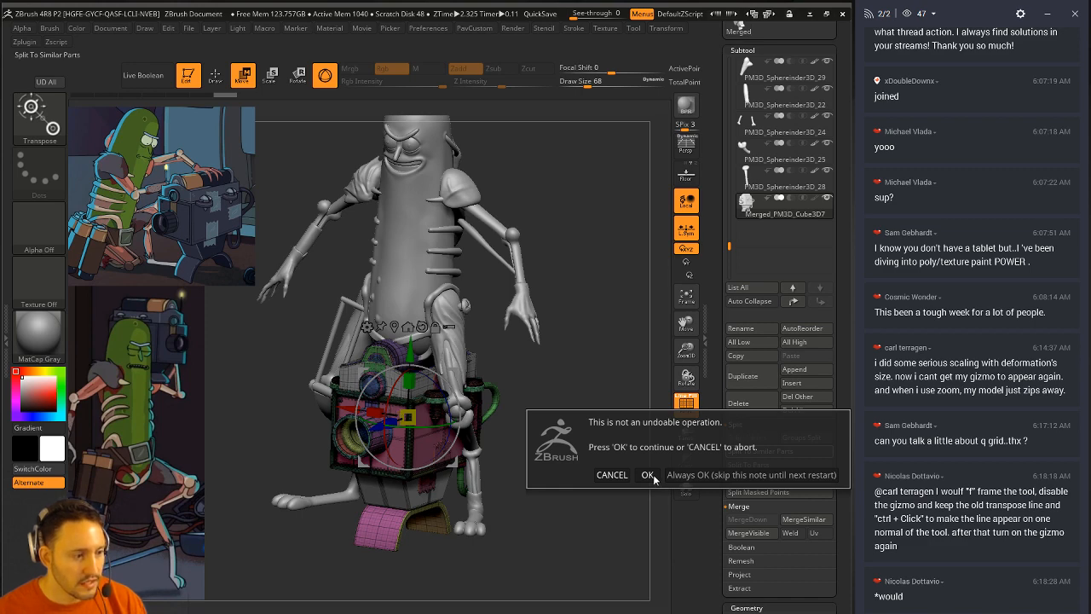
click(706, 479)
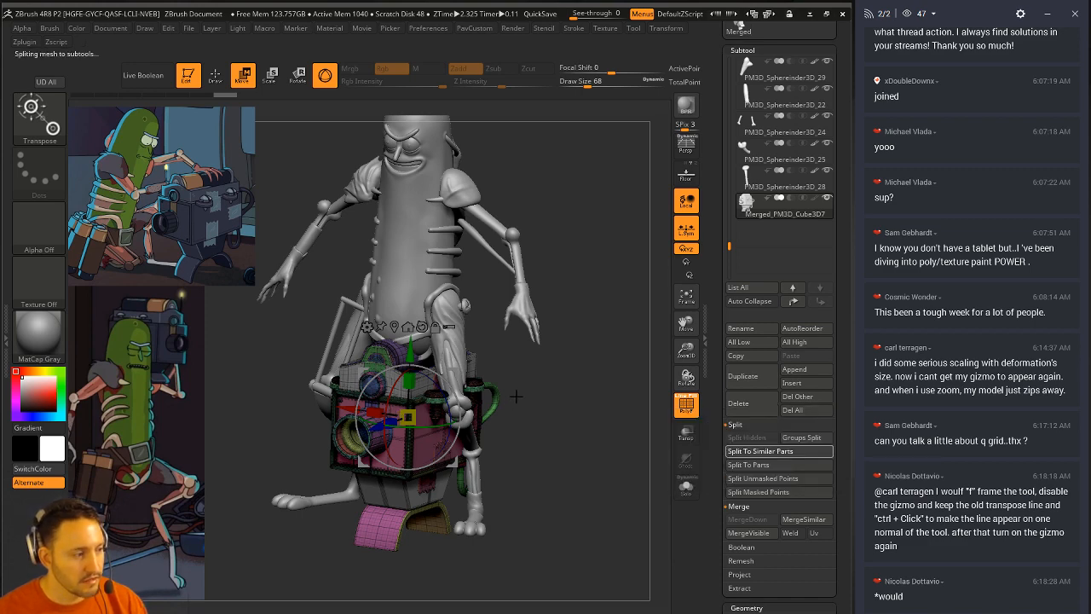
Step: Switch to drawing mode, select the cannon's small Merged_PM3D_Cube3D17 part, and check it alone with Solo before showing all subtools again
mouse_move(564, 330)
mouse_down()
mouse_move(594, 307)
mouse_move(580, 341)
mouse_move(553, 348)
mouse_up()
key(q)
alt+click(385, 384)
drag(497, 398, 493, 497)
click(684, 482)
key(space)
click(591, 341)
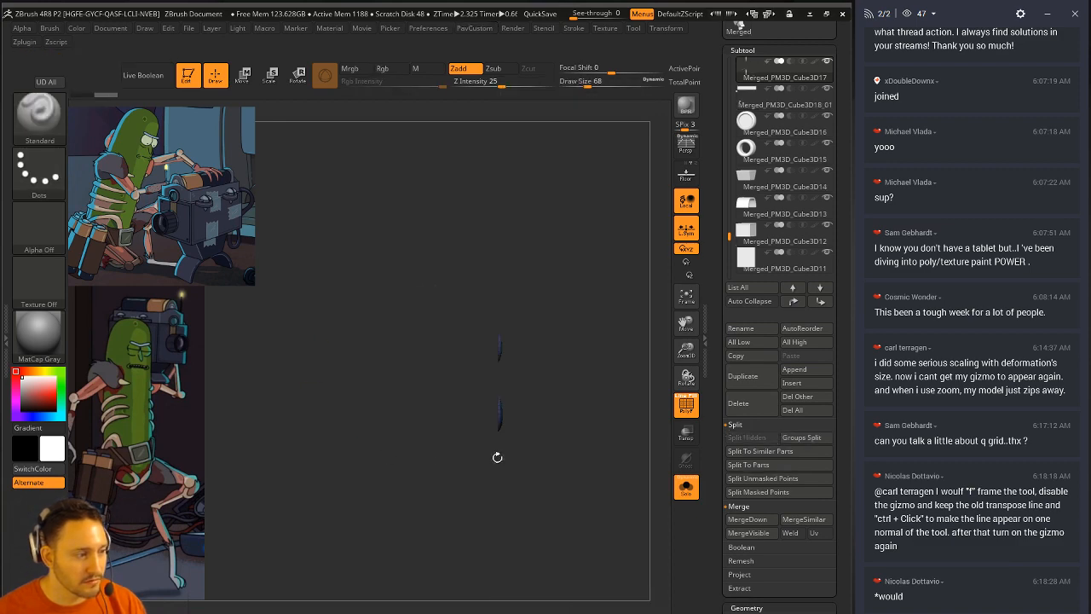
click(686, 488)
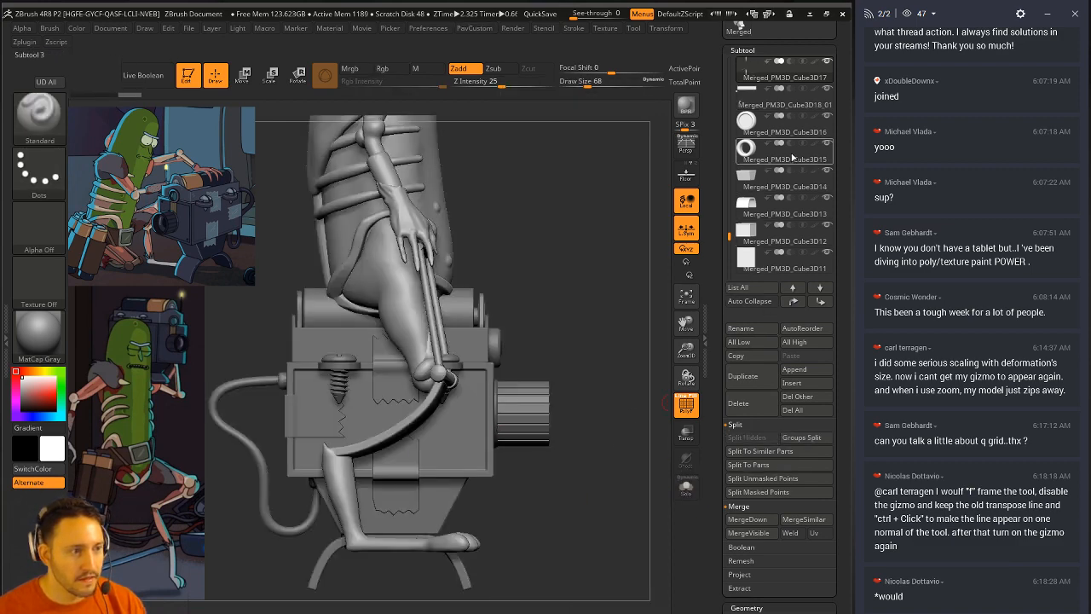
Step: Isolate Merged_PM3D_Cube3D18_01, hide its two small detached pieces, separate them with Split Hidden, and exit Solo
click(780, 102)
click(686, 488)
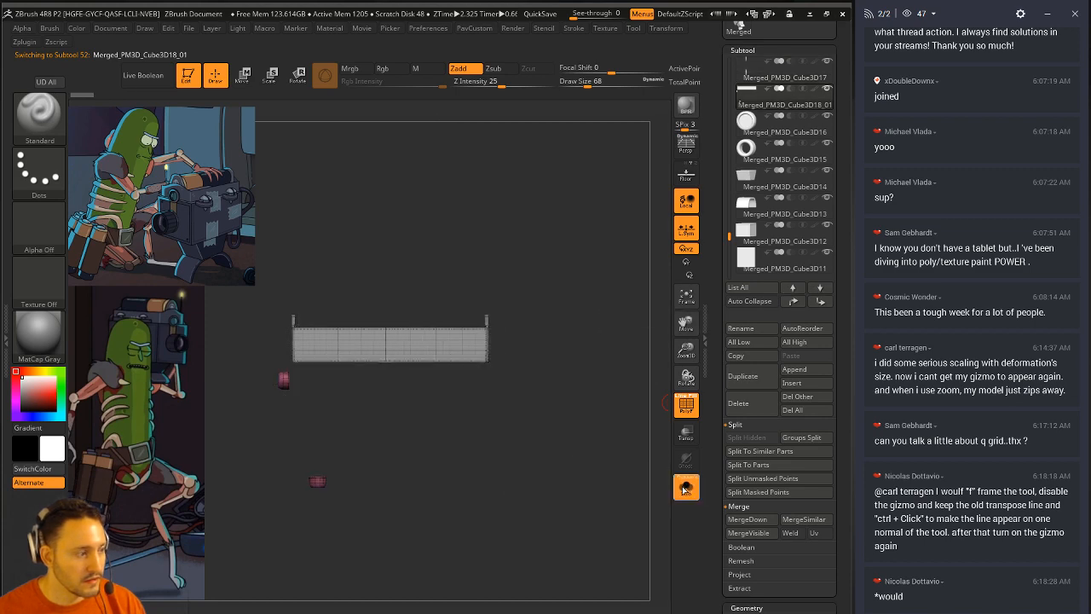
key(ctrl+shift)
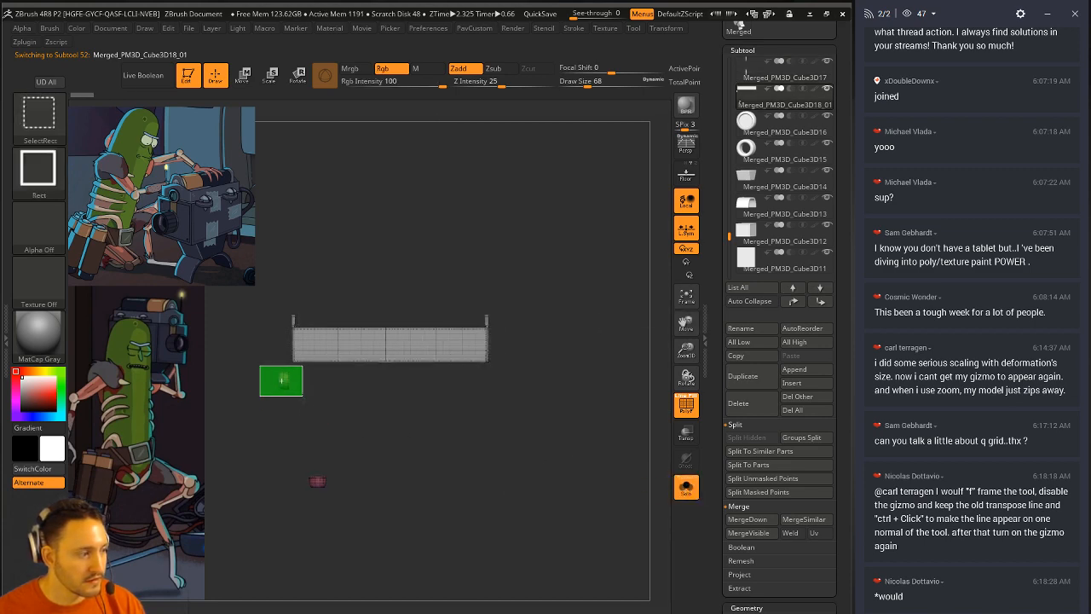
ctrl+shift+drag(301, 396, 344, 530)
key(shift+g)
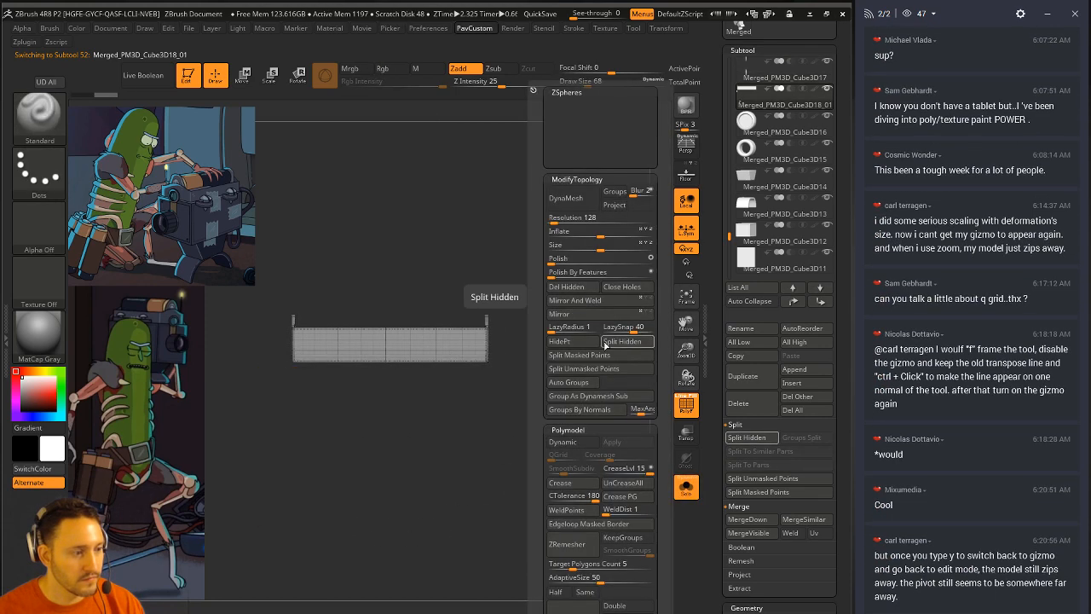
click(605, 341)
click(686, 487)
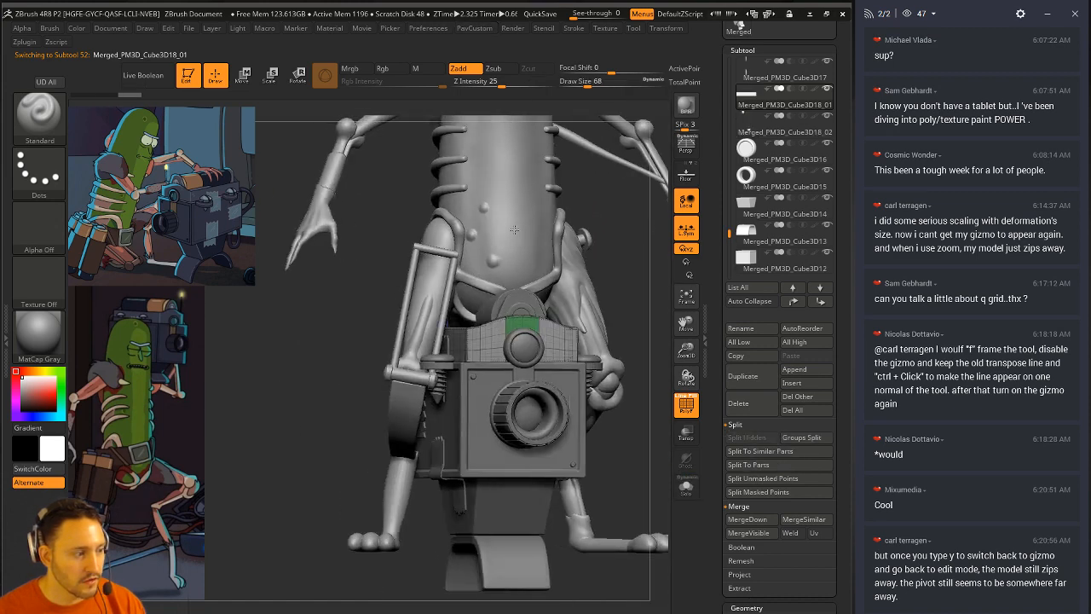
Step: View the cannon from the front and turn off its PolyFrame display
right_drag(514, 229, 555, 269)
right_drag(636, 273, 712, 421)
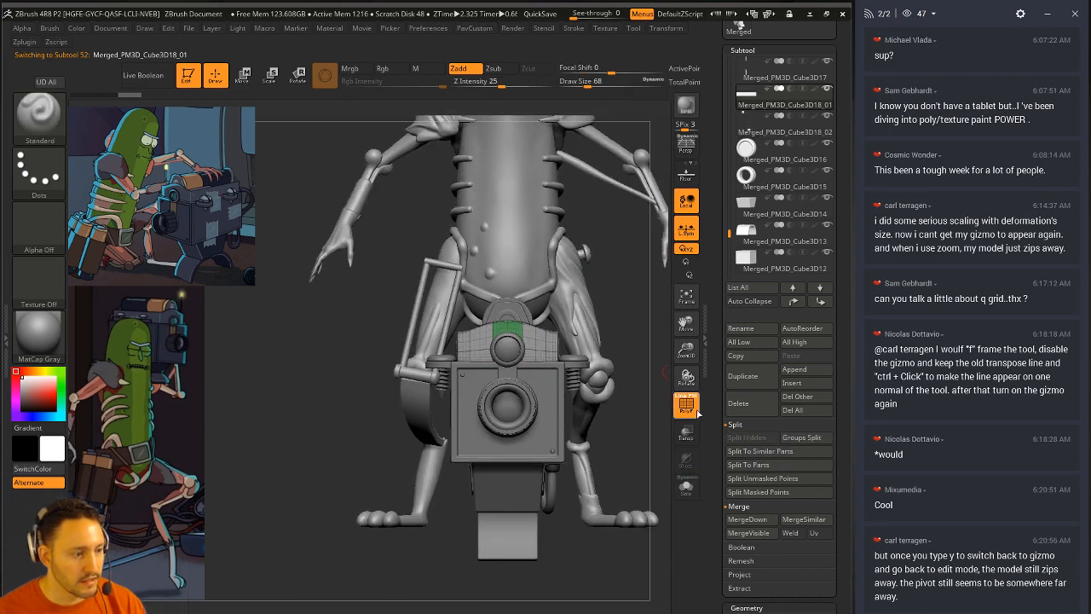
click(697, 413)
Step: Find the tape patch subtools around the cannon and merge the two below Merged_PM3D_Cube3D29 down into it
right_drag(640, 340, 516, 372)
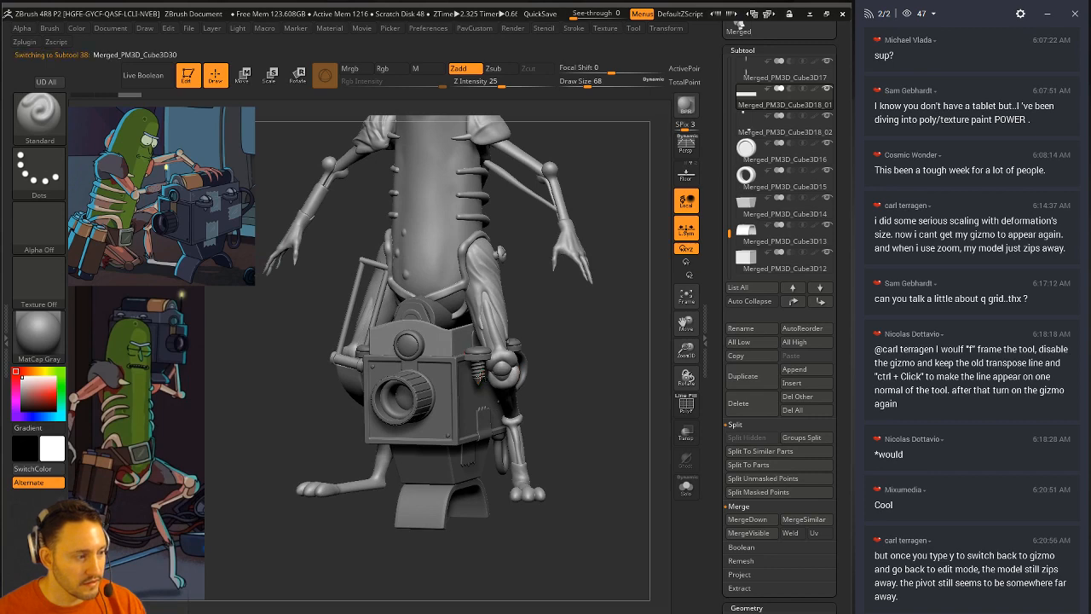
right_drag(614, 384, 492, 421)
alt+click(489, 421)
right_drag(609, 502, 503, 478)
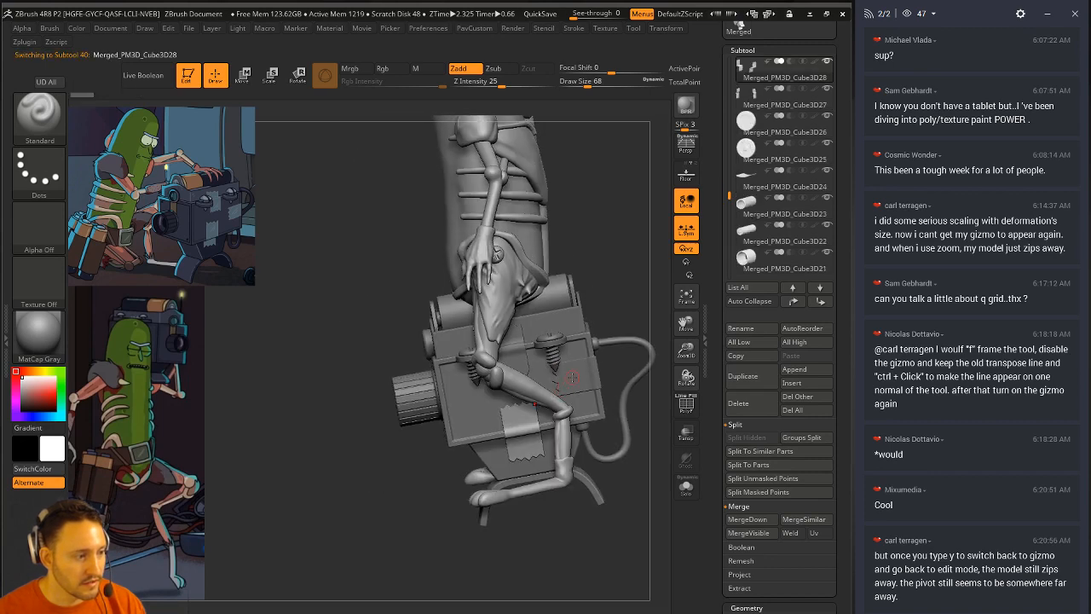
alt+click(572, 377)
right_drag(628, 274, 534, 297)
alt+click(402, 366)
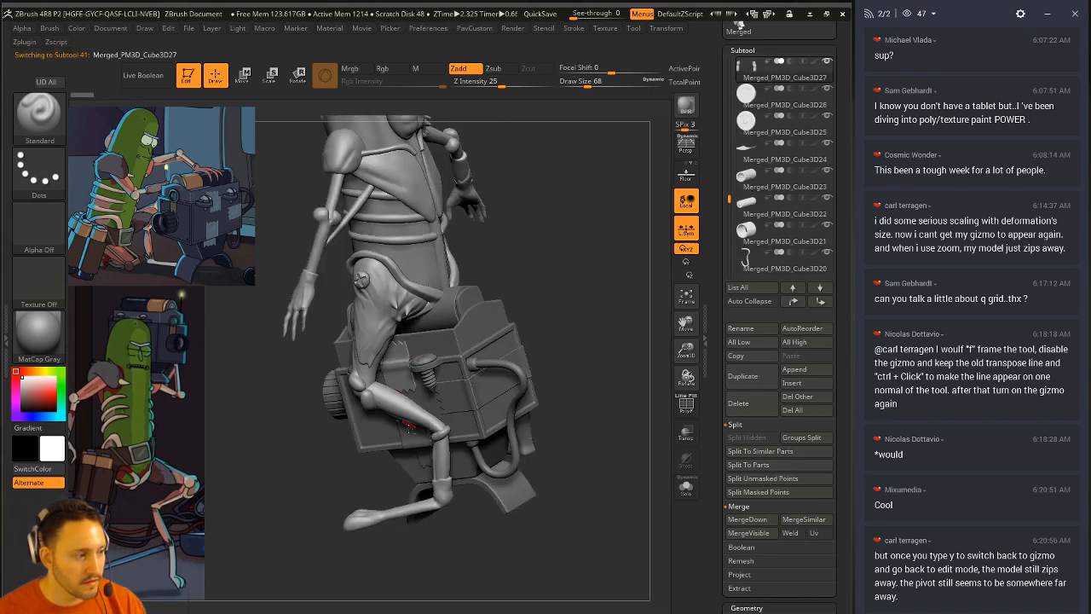
alt+click(530, 368)
right_drag(564, 309, 576, 304)
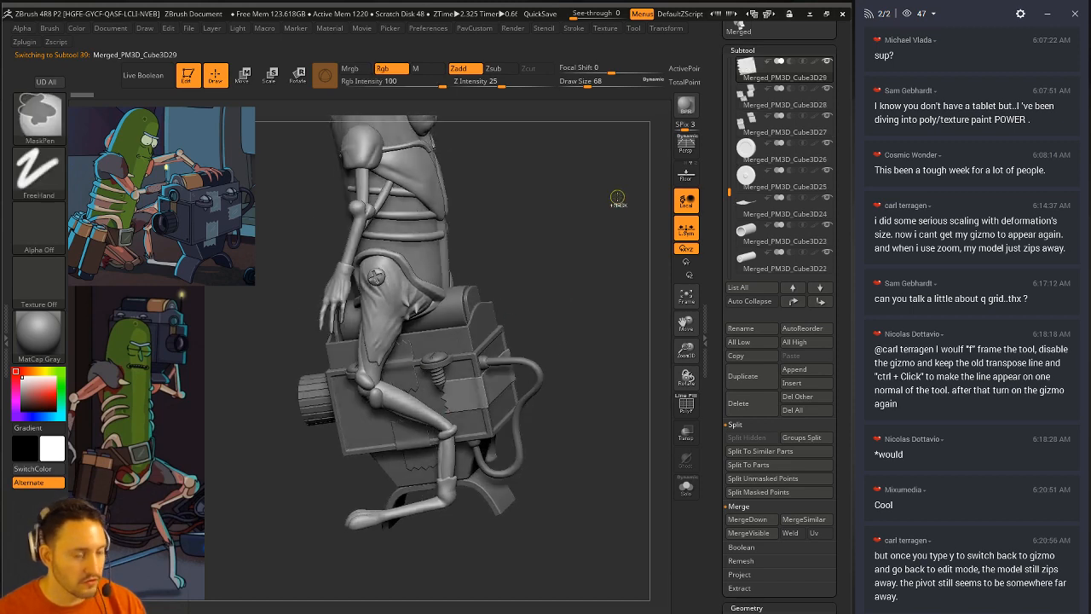
key(ctrl+m)
click(636, 224)
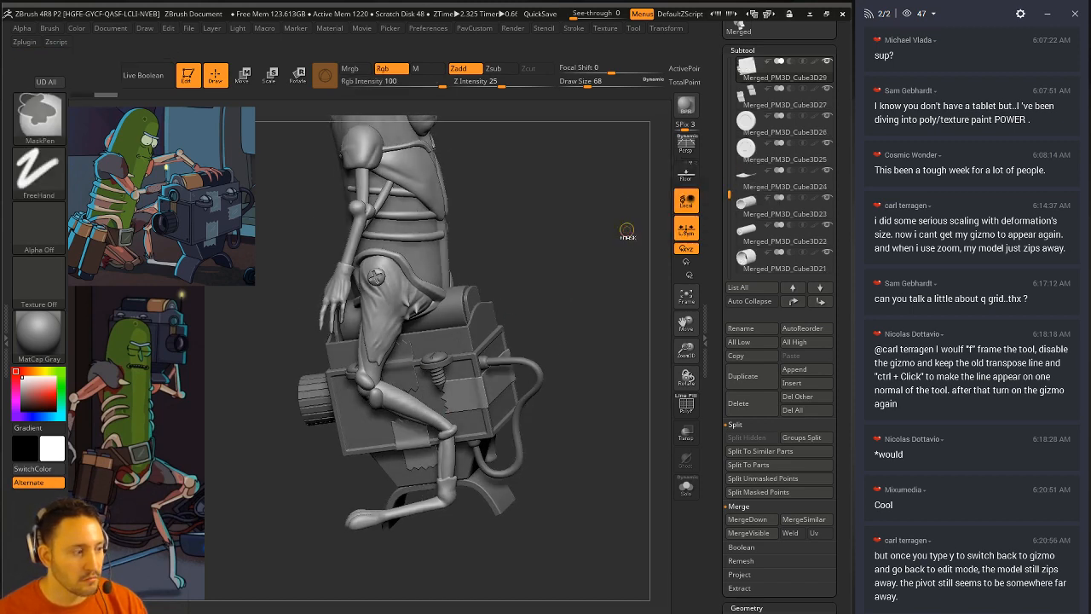
mouse_move(599, 228)
mouse_down()
mouse_move(520, 239)
mouse_move(521, 249)
mouse_move(573, 236)
mouse_move(587, 259)
mouse_move(520, 379)
mouse_up()
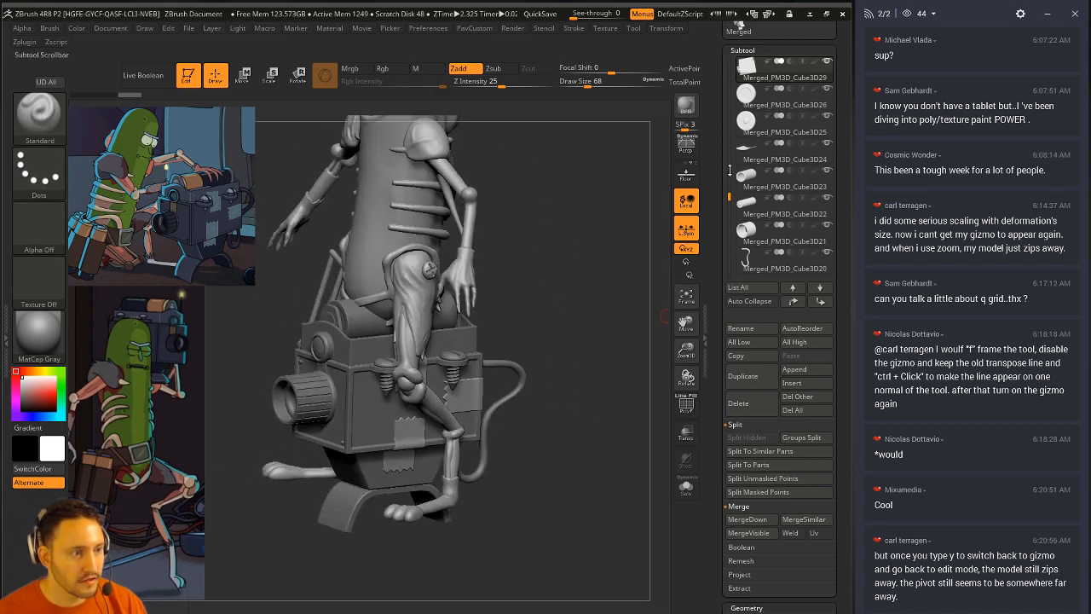
Step: Look through the remaining cannon parts in the subtool list and select the cannon's upper housing in a straight front view
drag(729, 196, 734, 248)
click(758, 198)
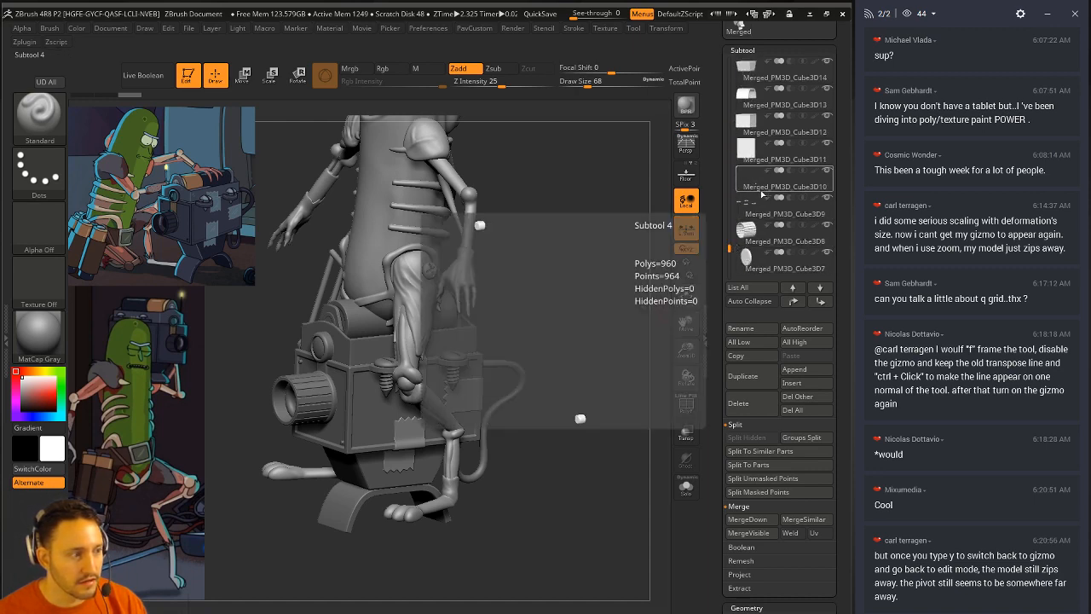
click(759, 243)
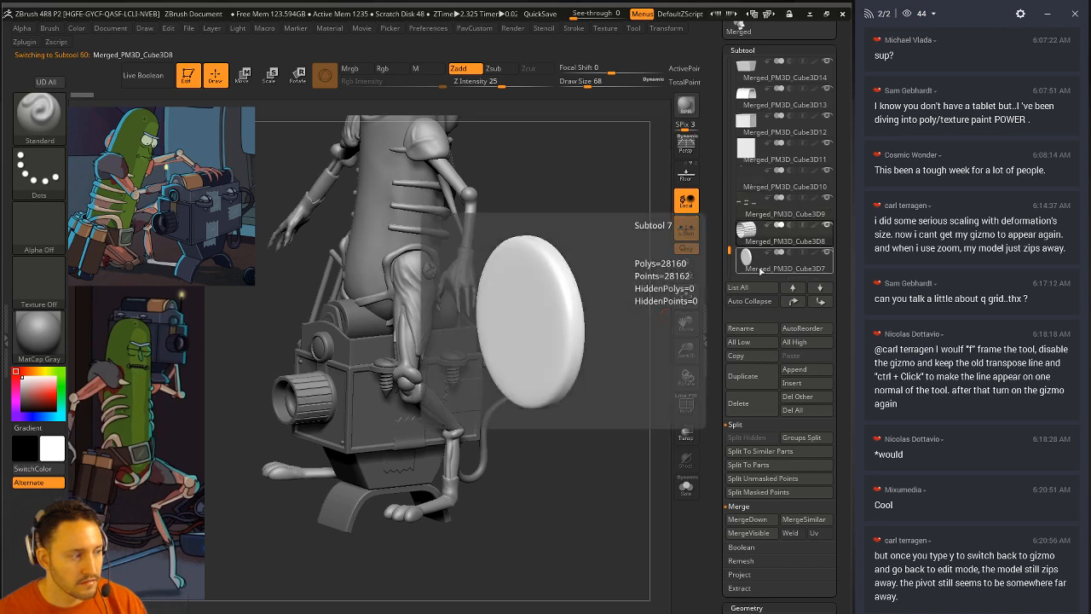
click(759, 260)
drag(542, 224, 591, 231)
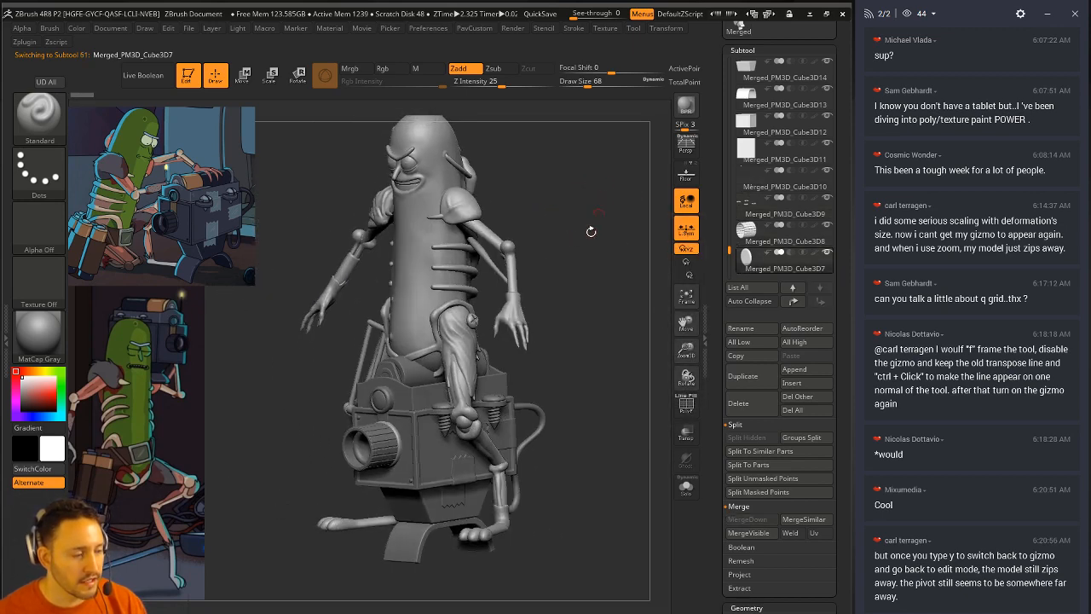
drag(538, 260, 453, 474)
alt+click(401, 409)
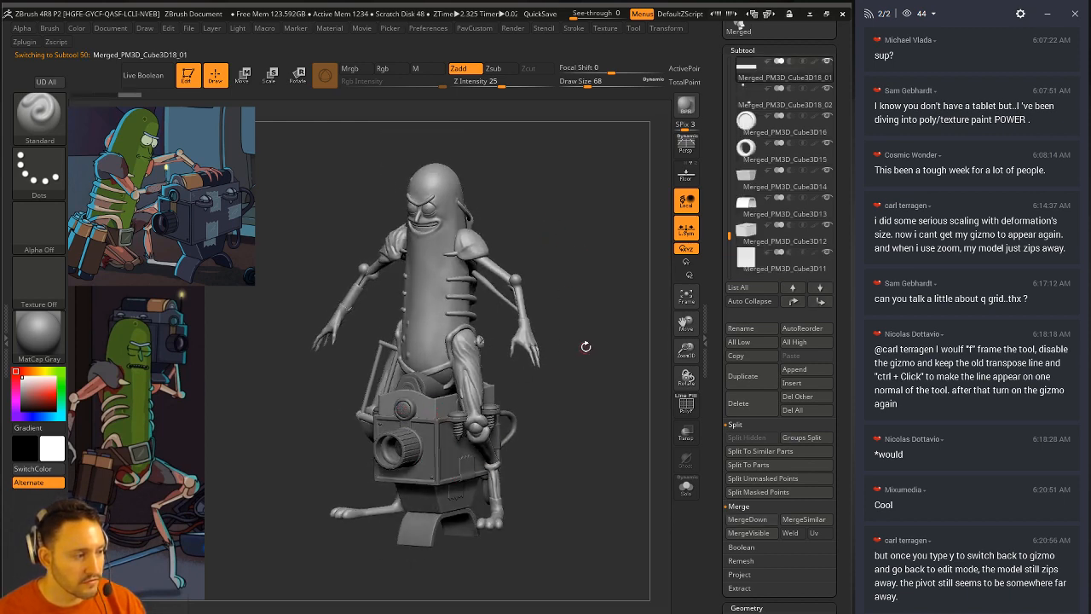
shift+drag(591, 342, 605, 341)
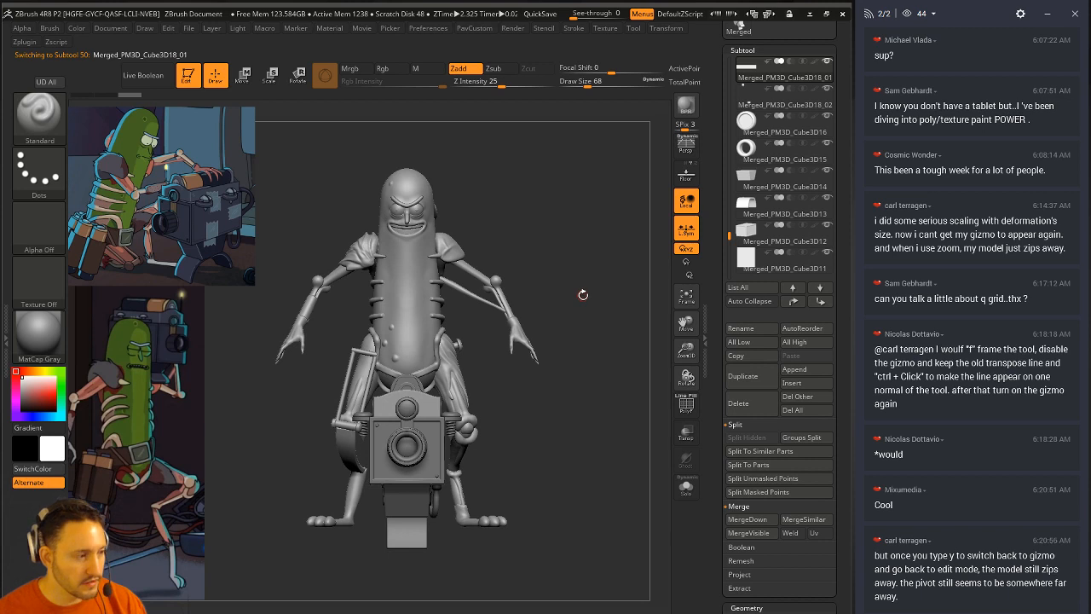
Step: Try selecting only the cannon parts in multi-subtool transpose mode by box-selecting the lower body and deselecting both legs
key(w)
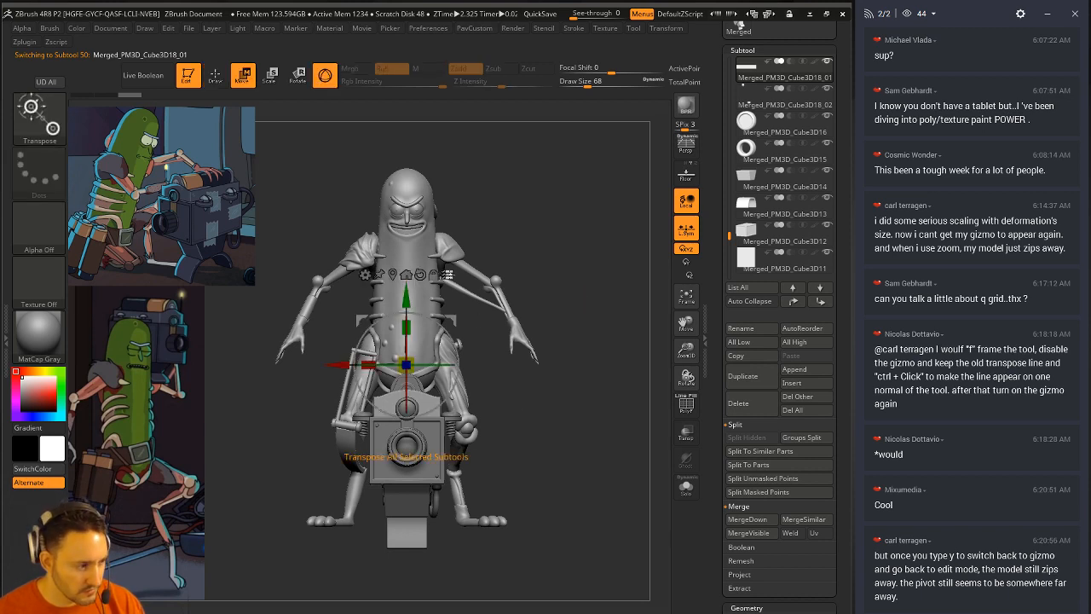
mouse_move(535, 399)
ctrl+shift+mouse_down()
mouse_move(615, 477)
mouse_move(463, 476)
mouse_move(509, 556)
ctrl+shift+mouse_up()
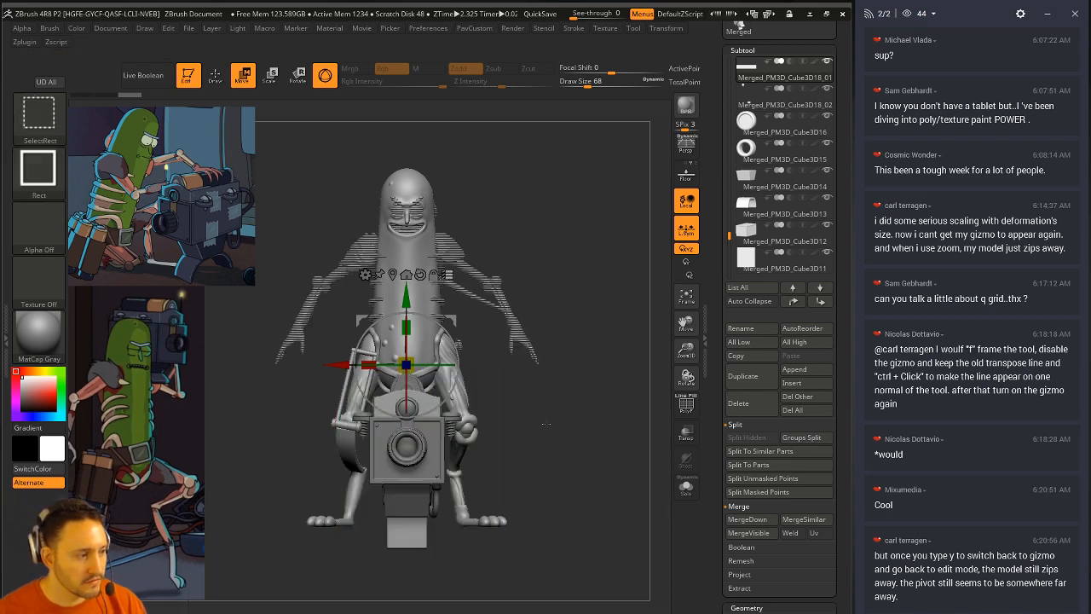
ctrl+alt+shift+drag(553, 399, 464, 552)
mouse_move(238, 377)
ctrl+alt+shift+mouse_down()
mouse_move(363, 557)
mouse_move(349, 560)
ctrl+alt+shift+mouse_up()
mouse_move(503, 460)
mouse_down()
mouse_move(544, 459)
mouse_move(511, 341)
mouse_move(522, 281)
mouse_move(318, 352)
mouse_up()
mouse_move(587, 383)
mouse_down()
mouse_move(514, 388)
mouse_move(439, 444)
mouse_up()
drag(466, 325, 623, 219)
mouse_move(594, 270)
mouse_down()
mouse_move(575, 223)
mouse_move(561, 255)
mouse_move(502, 236)
mouse_move(531, 244)
mouse_move(503, 232)
mouse_move(558, 228)
mouse_up()
Step: Toggle the gizmo's multi-subtool transpose mode, reselect all subtools, and return to drawing mode
click(410, 274)
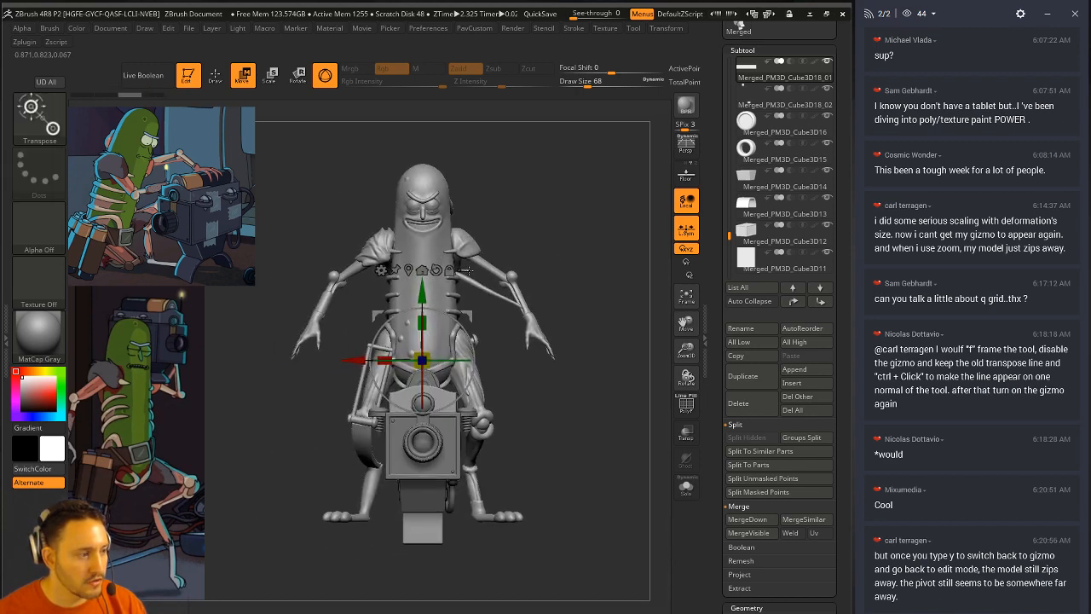
click(464, 270)
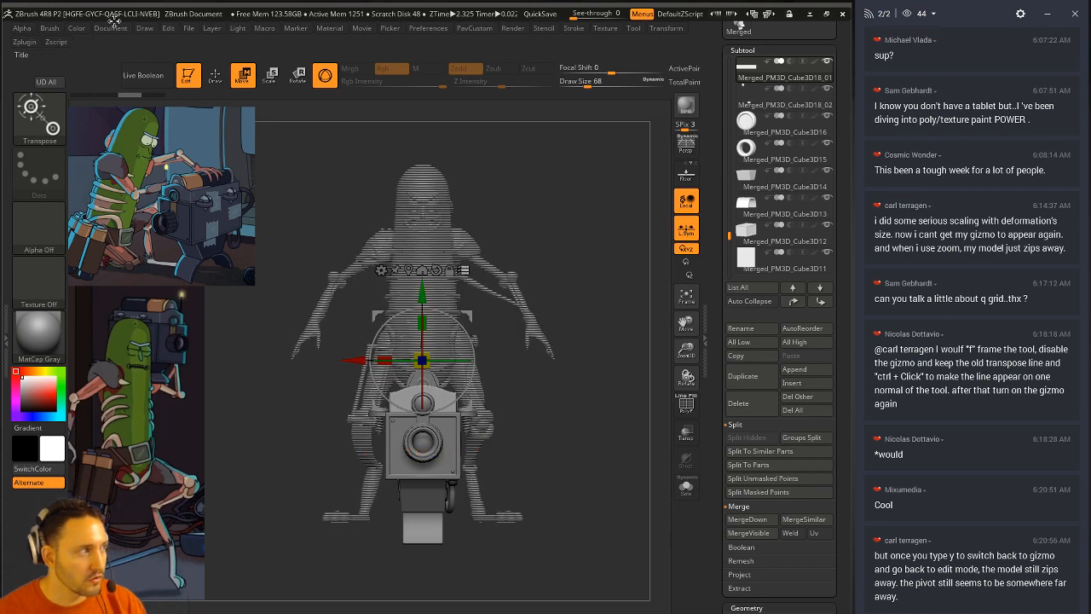
ctrl+shift+drag(560, 176, 580, 208)
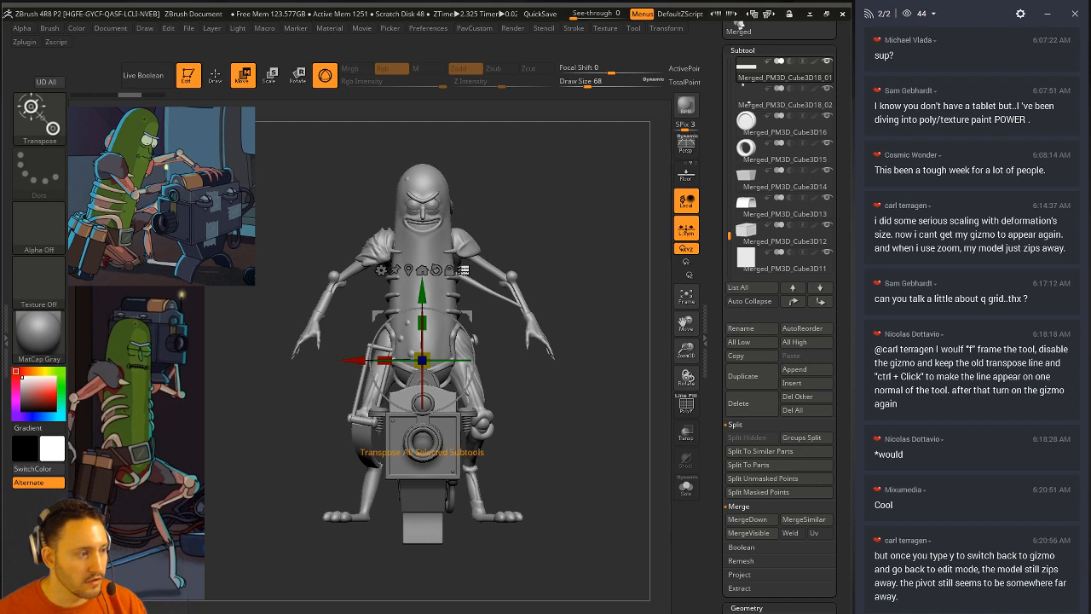
mouse_move(573, 218)
mouse_down()
mouse_move(545, 213)
mouse_move(559, 220)
mouse_move(525, 191)
mouse_move(548, 198)
mouse_move(546, 215)
mouse_move(610, 218)
mouse_move(595, 218)
mouse_move(552, 268)
mouse_up()
key(q)
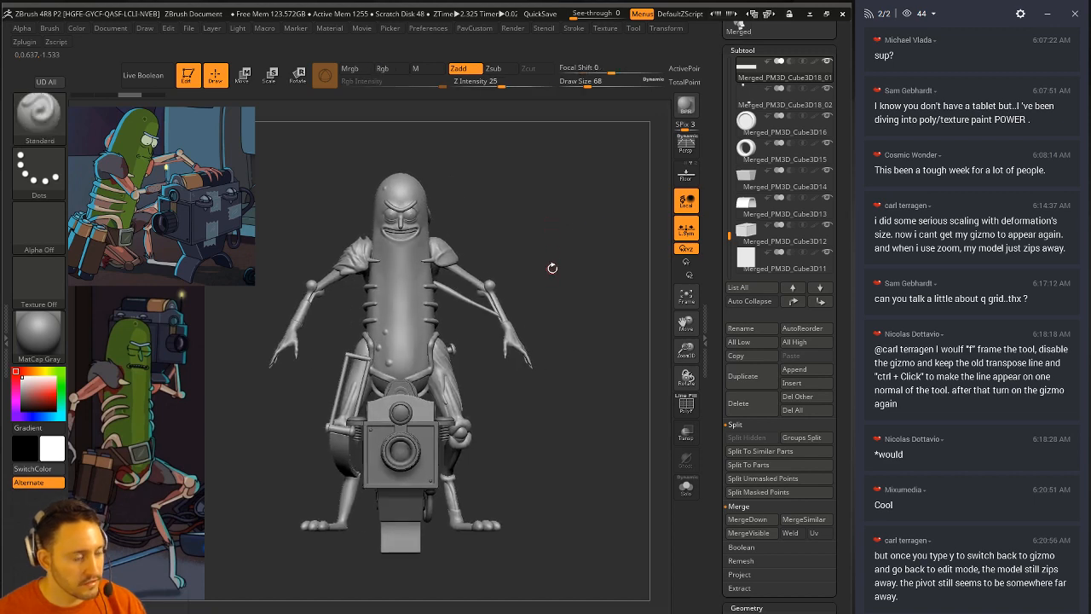